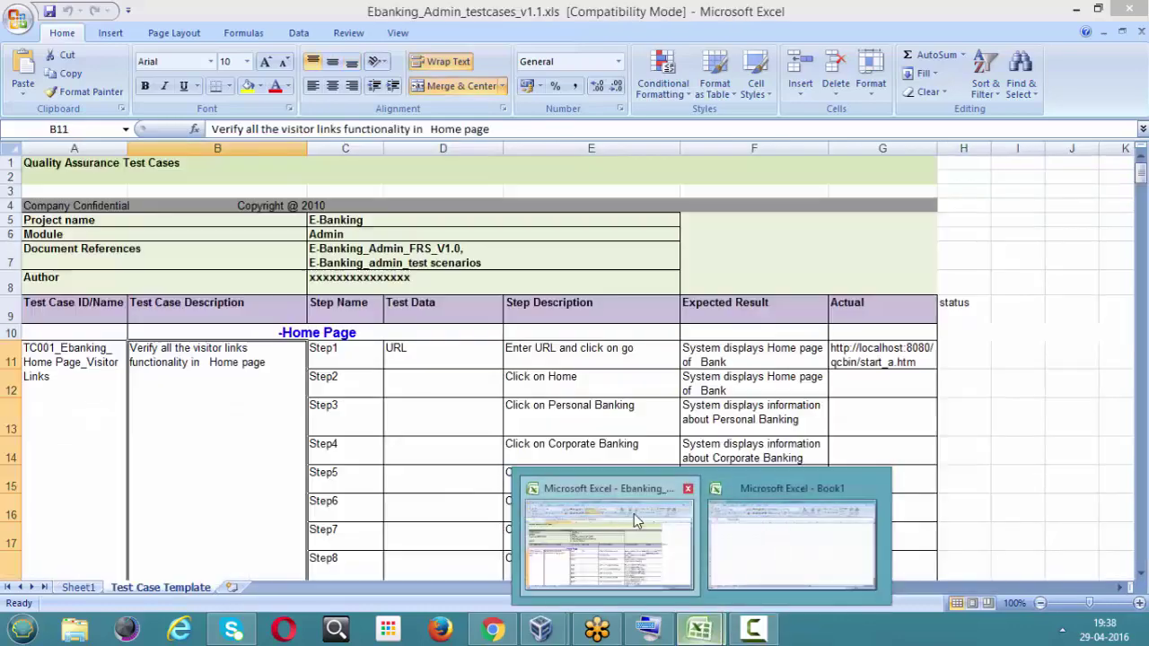
Bring in the header block, narrow the Test Data column and widen the Expected Result column
left_click(608, 529)
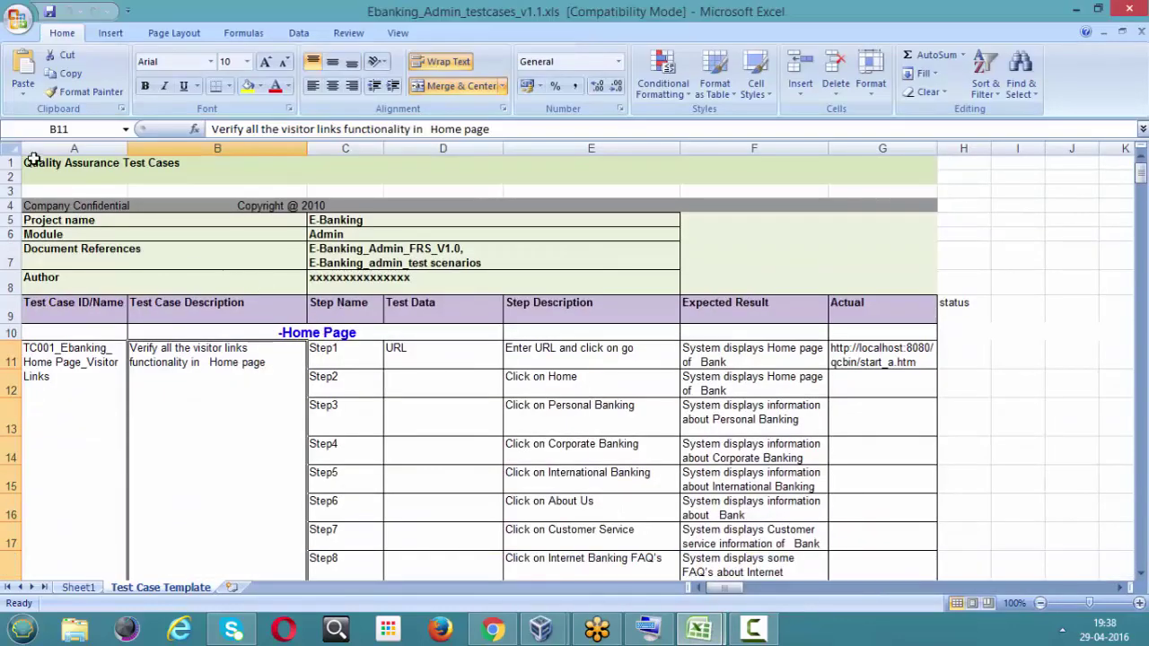
double_click(27, 205)
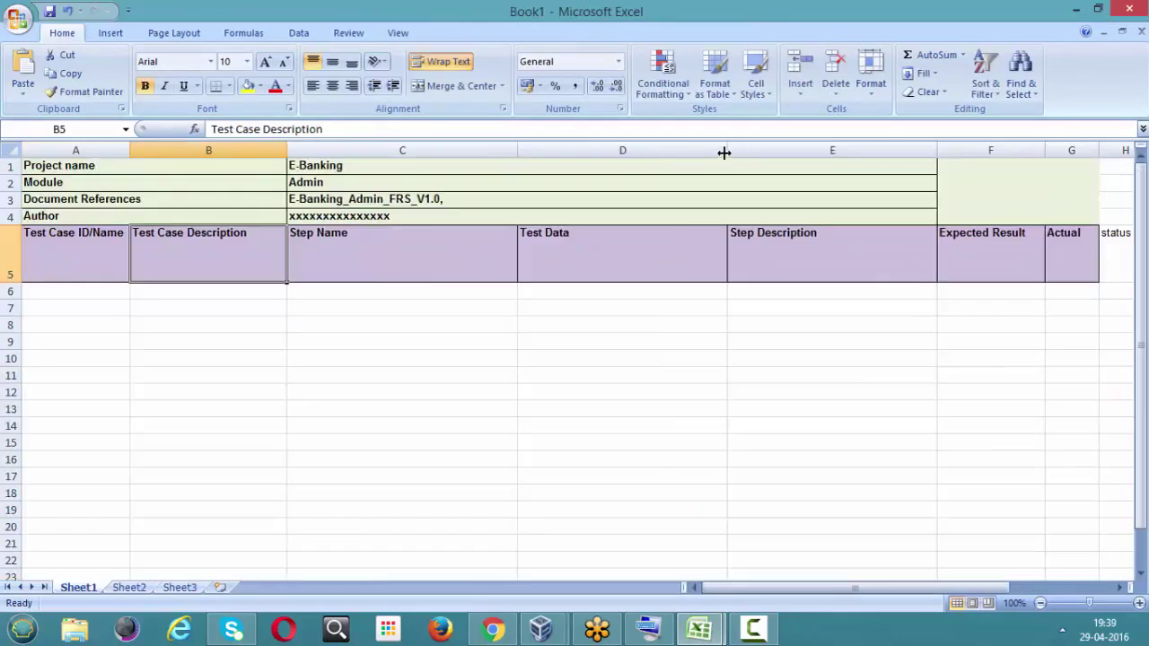
left_click_drag(726, 154, 657, 165)
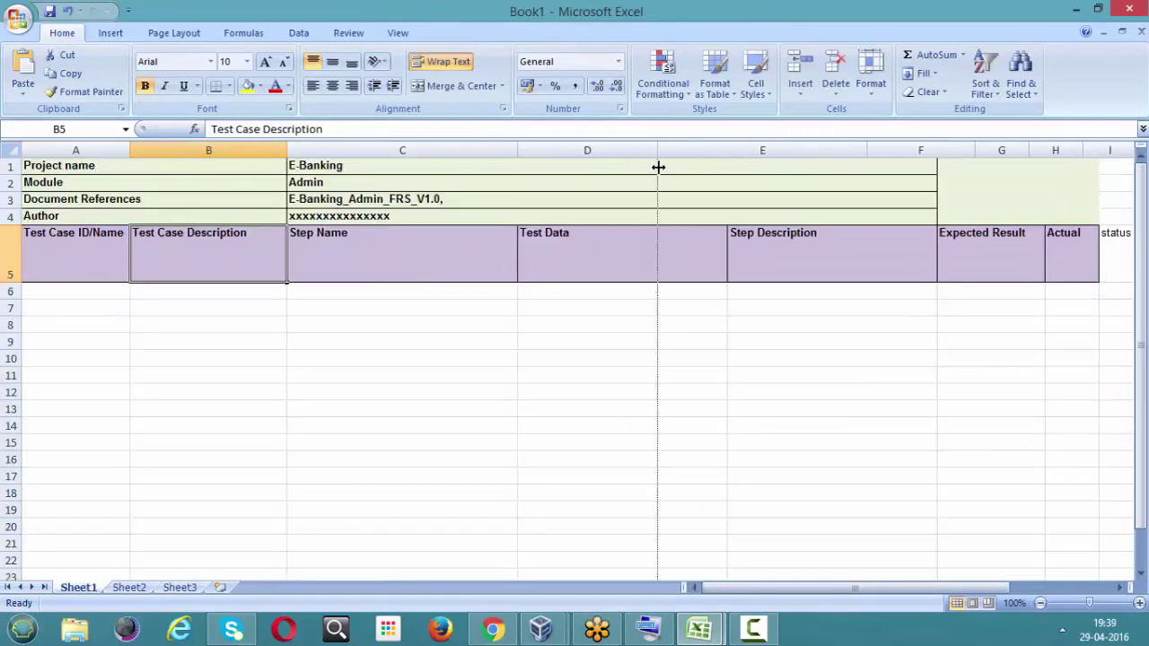
left_click_drag(977, 153, 1018, 154)
Return the column heading row 5 to normal height
left_click(888, 423)
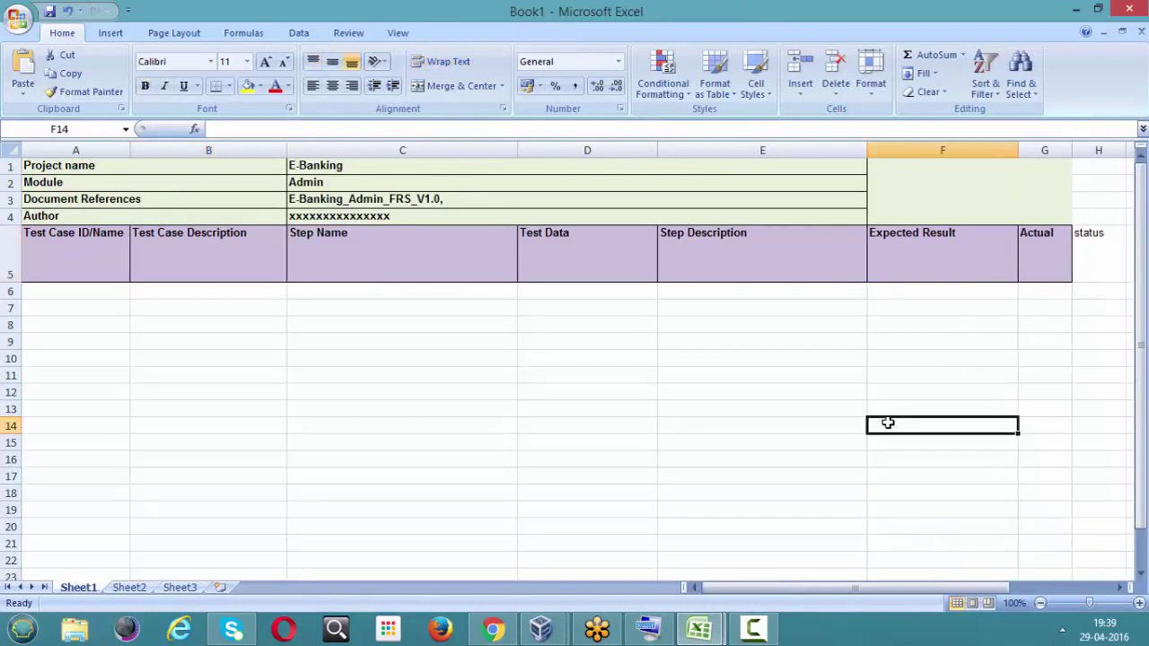
key("ctrl+a")
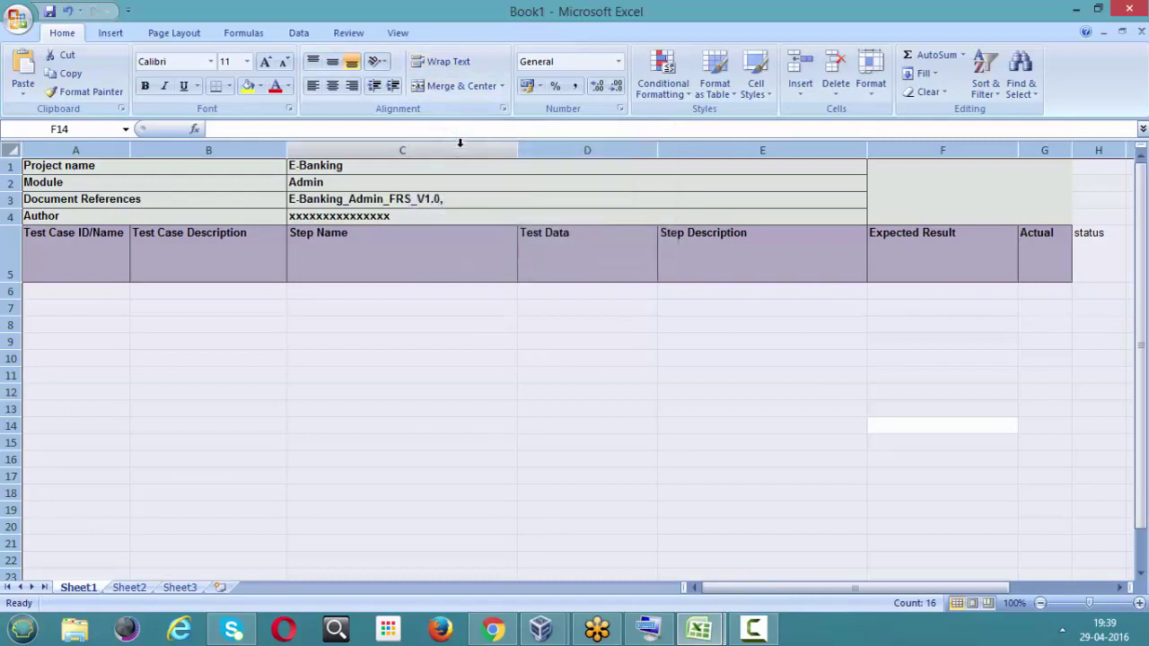
left_click(214, 250)
left_click(274, 377)
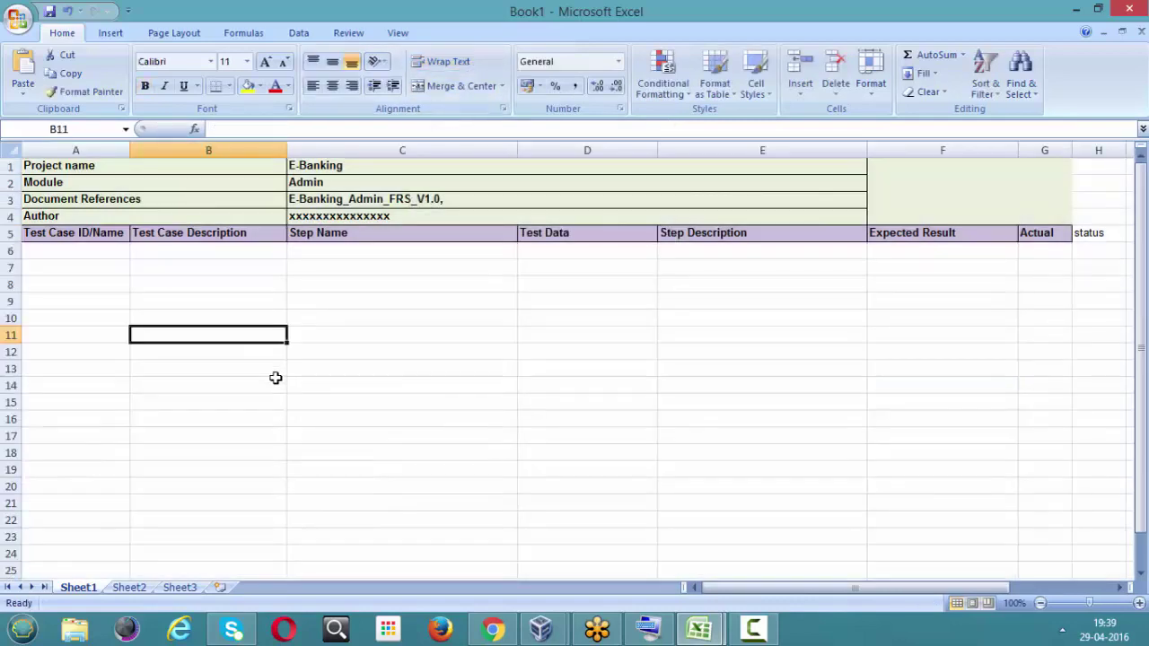
left_click(275, 378)
key("Up")
key("Up")
key("Up")
key("Up")
key("Up")
key("Up")
key("Up")
key("Up")
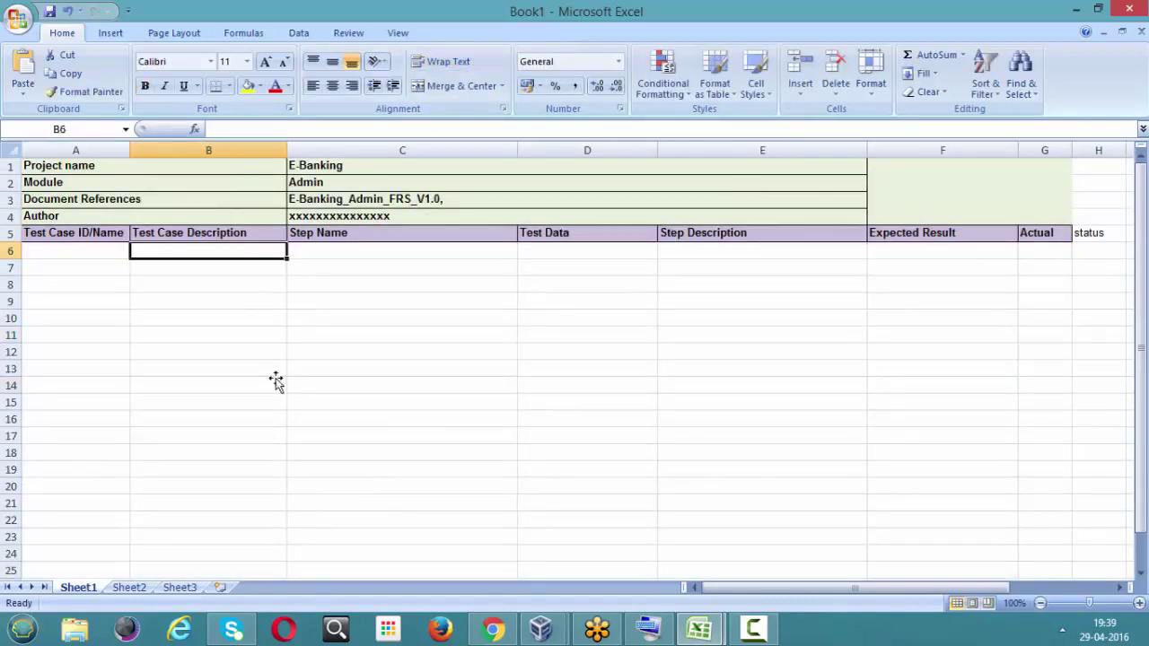
Change the project name in C1 to gmail and the module in C2 to inbox
double_click(328, 165)
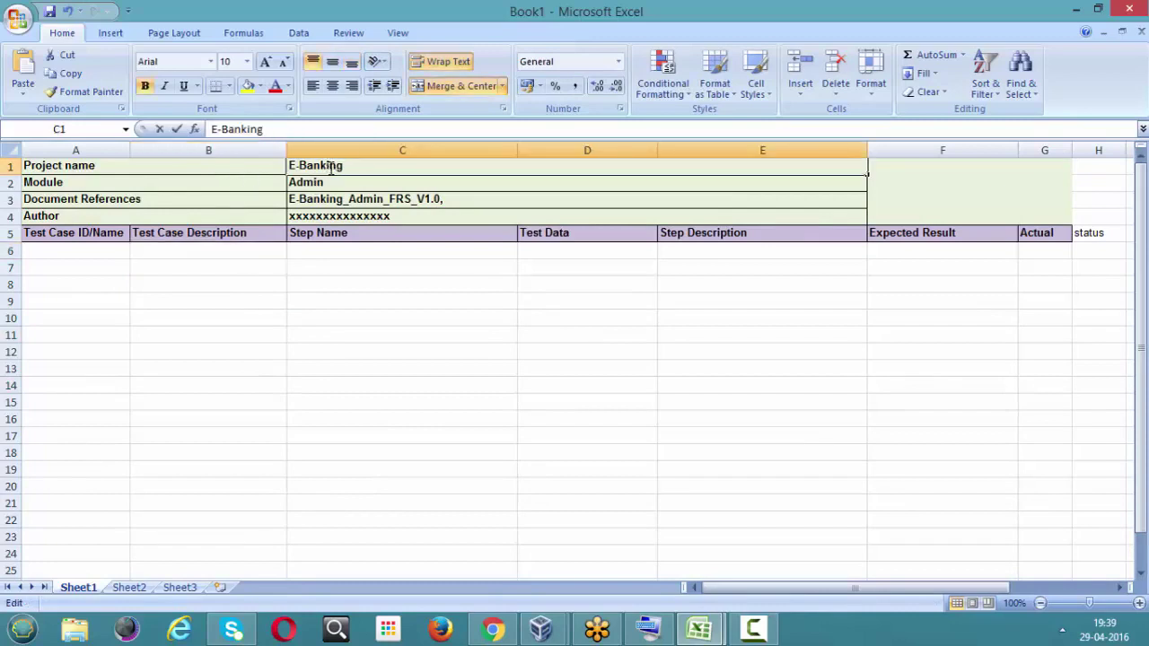
double_click(329, 165)
key("BackSpace")
key("BackSpace")
key("BackSpace")
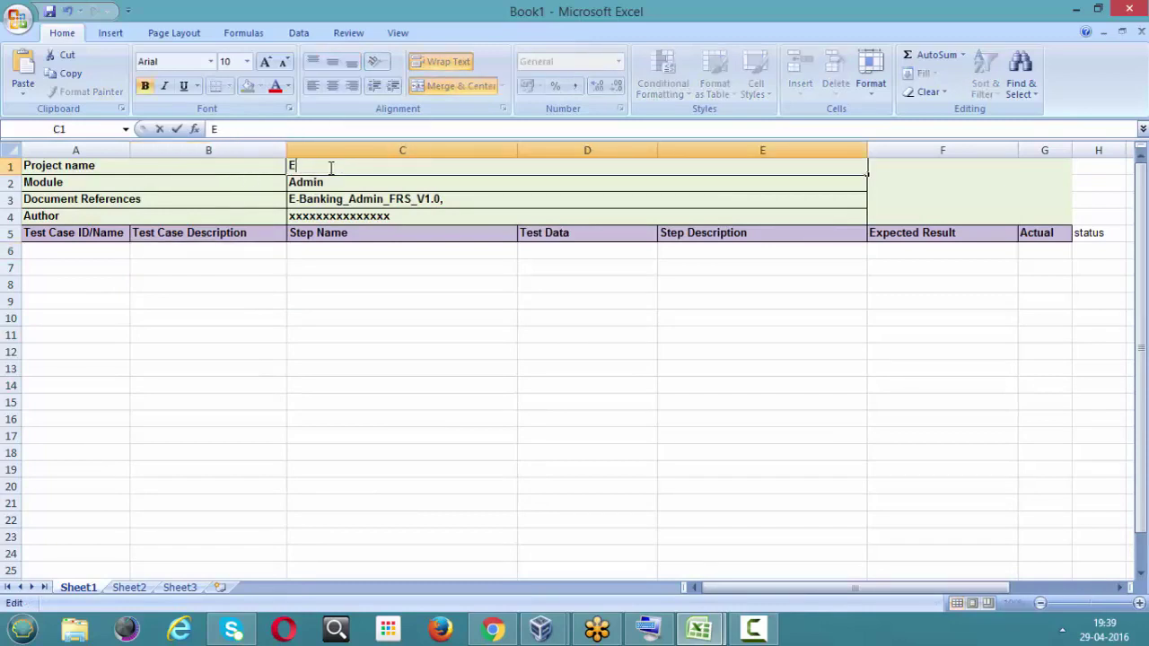
type("gmail")
double_click(309, 183)
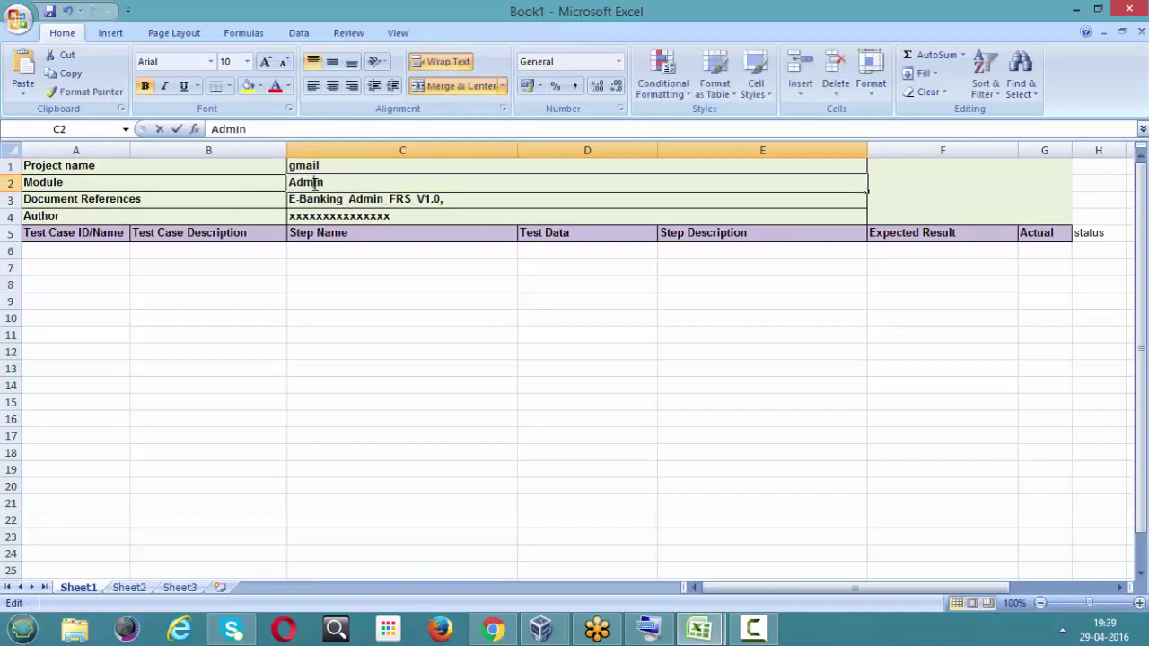
double_click(310, 183)
double_click(314, 182)
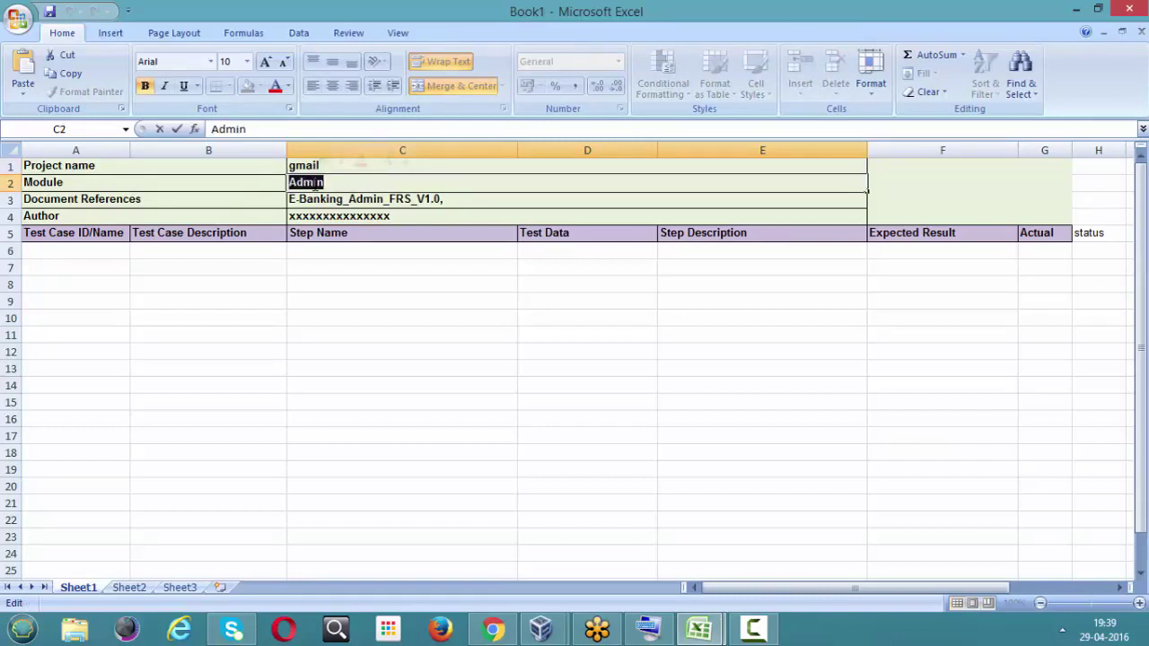
type("inbox")
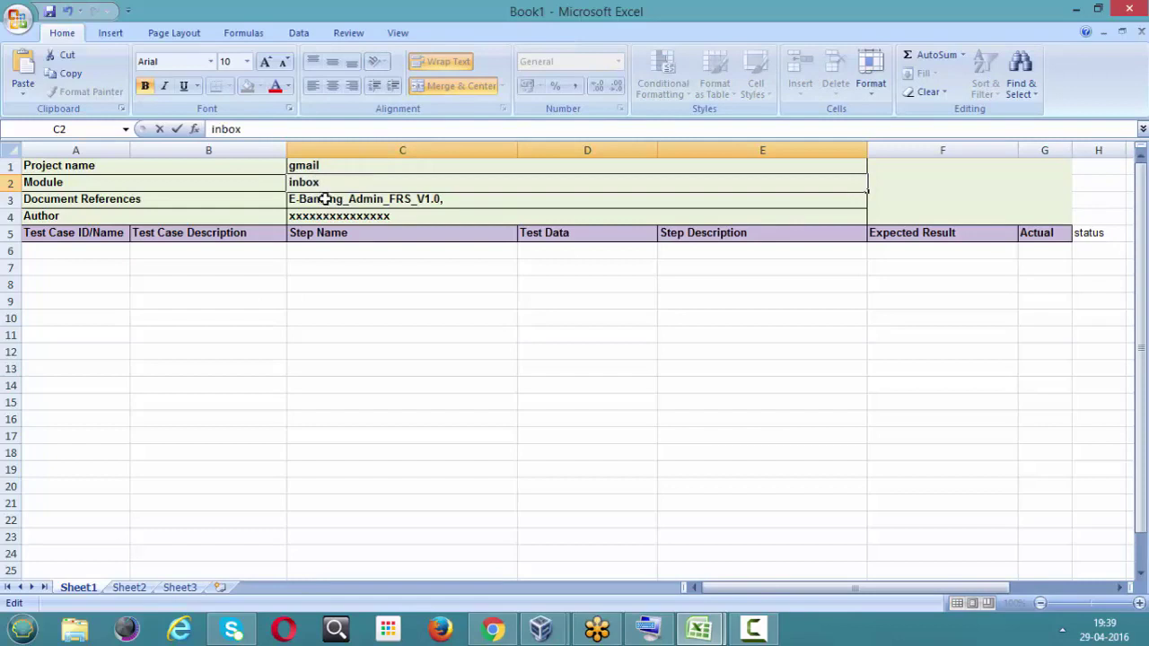
Change the C3 document reference to frs and enter the author's name on the second line
double_click(325, 199)
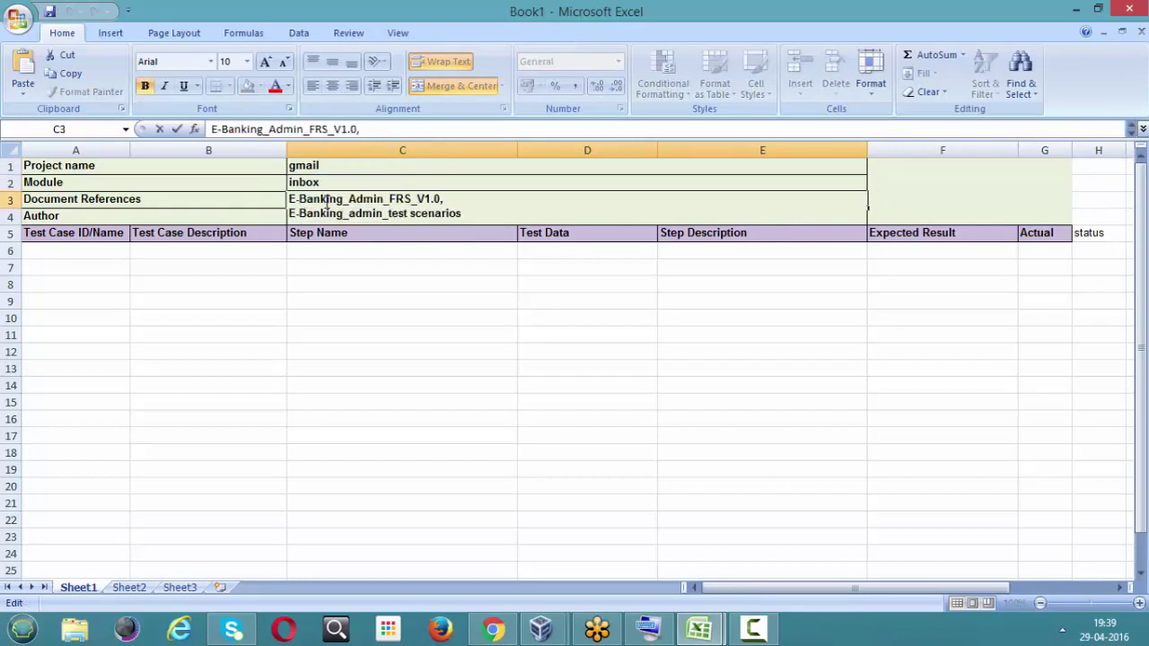
left_click(442, 199)
key("BackSpace")
key("BackSpace")
key("BackSpace")
key("BackSpace")
key("BackSpace")
key("BackSpace")
key("BackSpace")
key("BackSpace")
key("BackSpace")
key("BackSpace")
key("BackSpace")
key("BackSpace")
key("BackSpace")
key("BackSpace")
key("BackSpace")
key("BackSpace")
key("BackSpace")
key("BackSpace")
key("BackSpace")
key("BackSpace")
key("BackSpace")
key("BackSpace")
key("BackSpace")
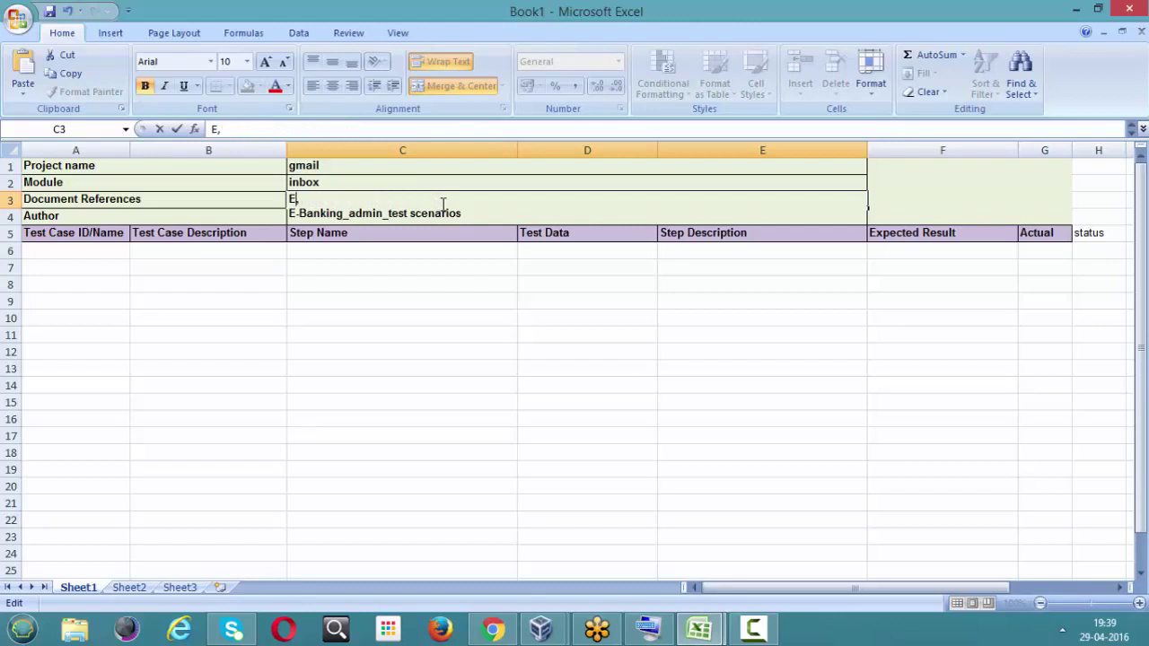
type("frs")
left_click(467, 213)
key("BackSpace")
key("BackSpace")
key("BackSpace")
key("BackSpace")
key("BackSpace")
key("BackSpace")
key("BackSpace")
key("BackSpace")
key("BackSpace")
key("BackSpace")
key("BackSpace")
key("BackSpace")
key("BackSpace")
key("BackSpace")
key("BackSpace")
key("BackSpace")
key("BackSpace")
key("BackSpace")
key("BackSpace")
key("BackSpace")
key("BackSpace")
key("BackSpace")
key("BackSpace")
key("BackSpace")
key("BackSpace")
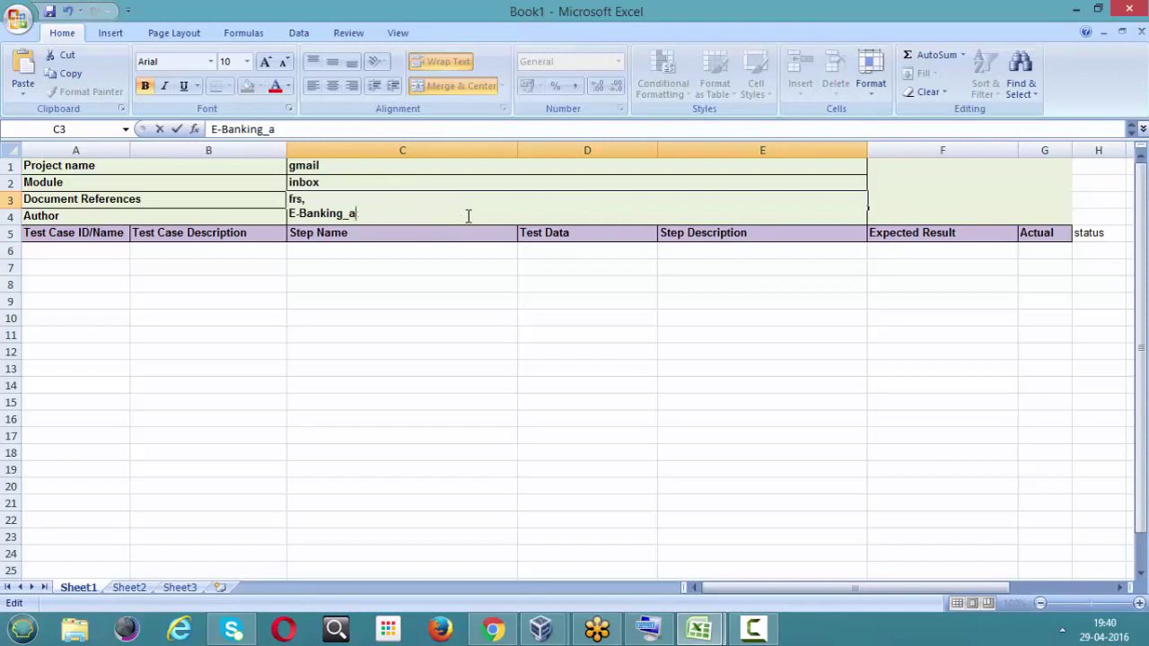
type("kiran")
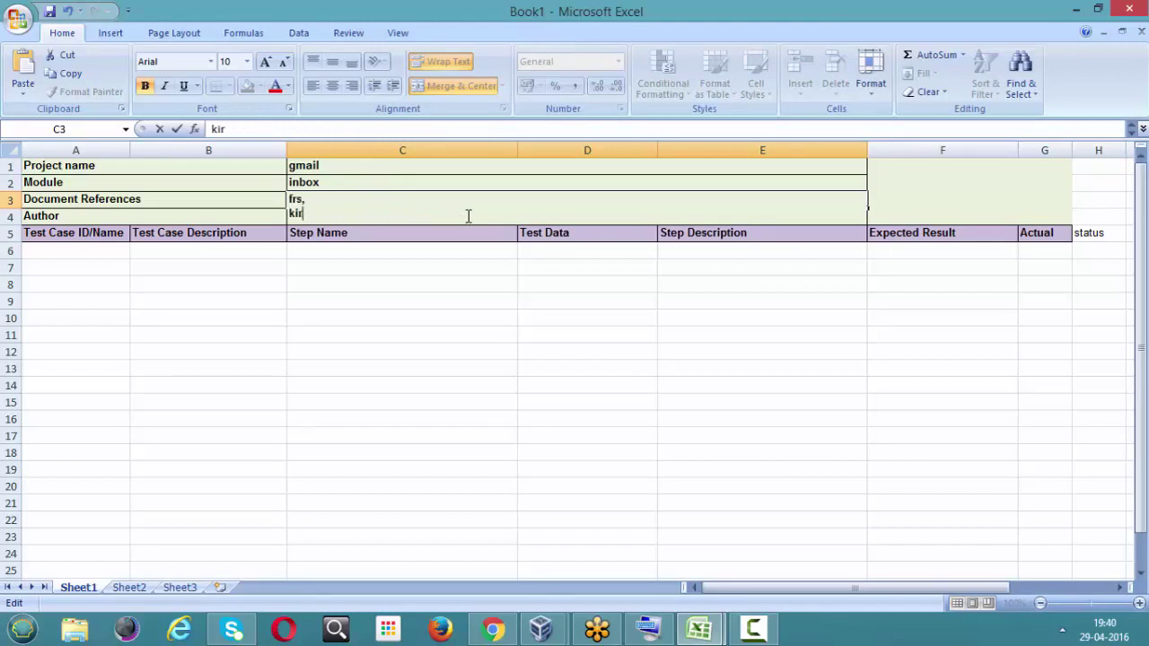
left_click(266, 371)
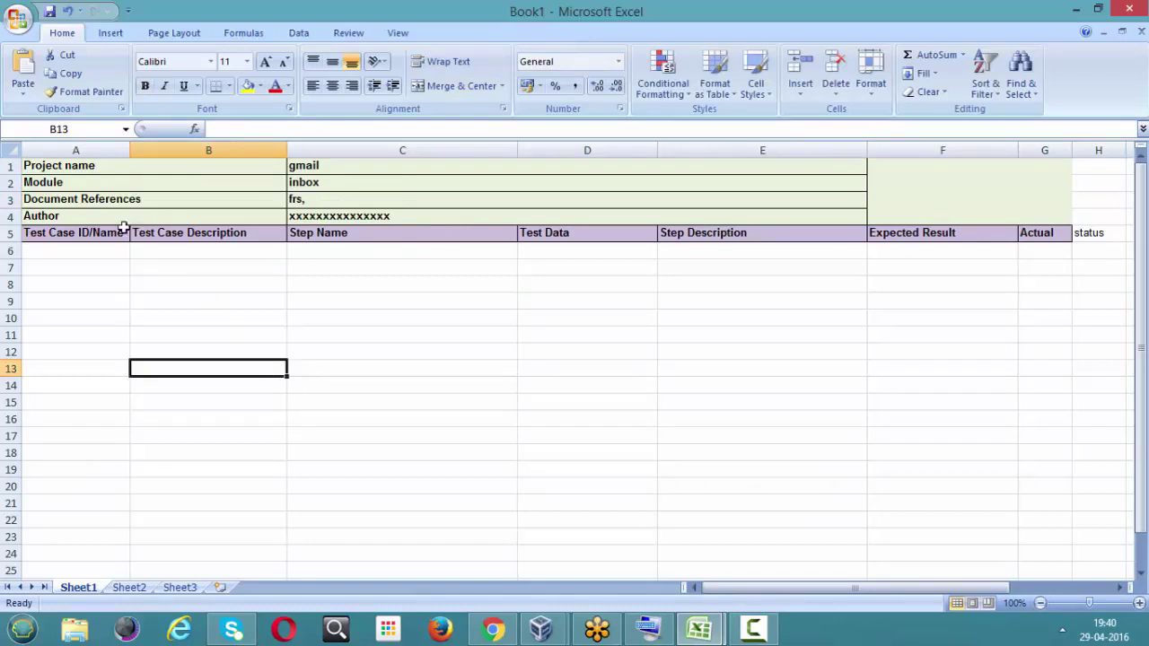
Enter tc001_gmail_inbox in A6 as the first test case ID
left_click(85, 233)
double_click(85, 234)
left_click(87, 234)
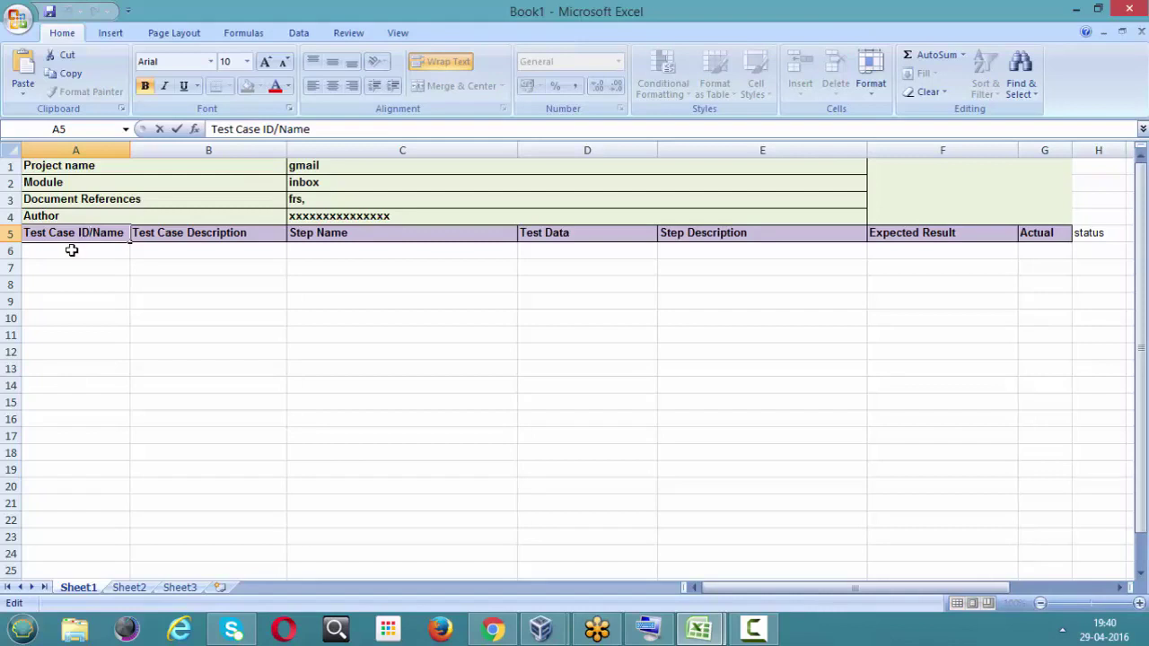
left_click(71, 250)
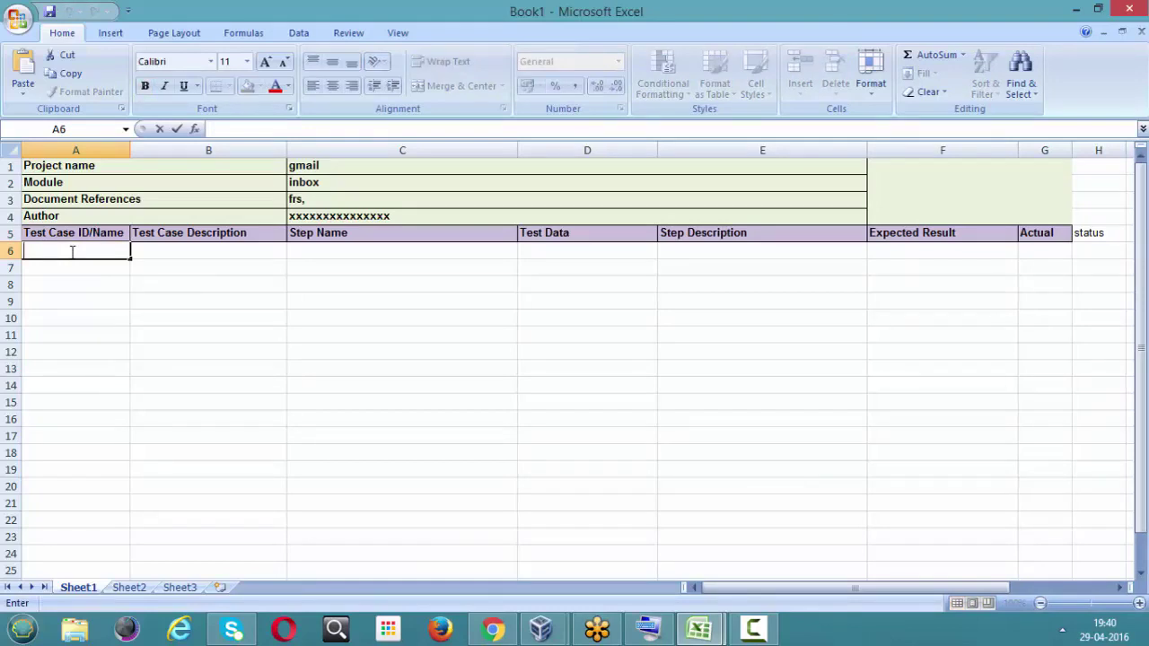
type("tc001_gmail_")
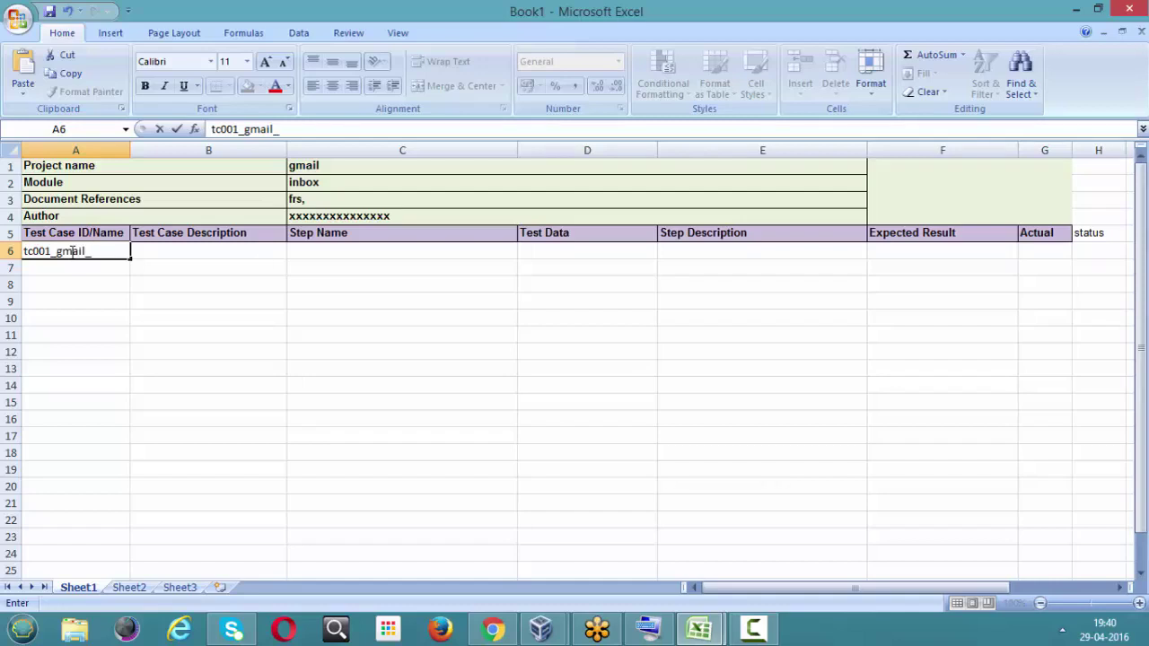
type("inbox")
left_click(175, 251)
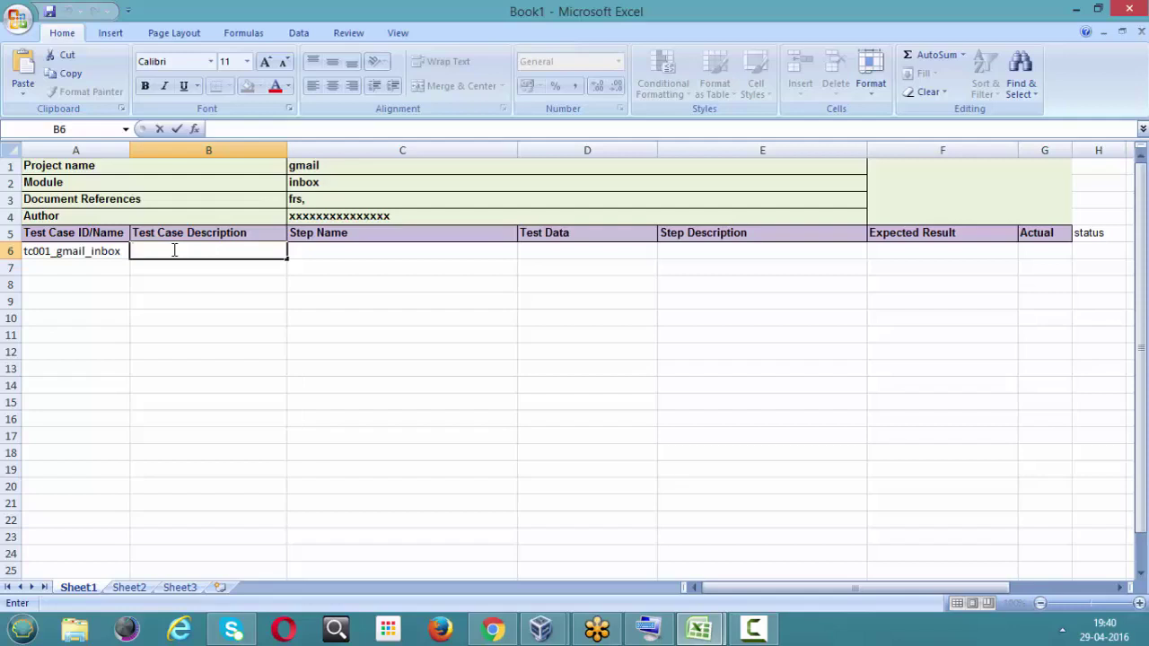
Type 'to verify whether system navigate to inbox after sucessfull login' into B6, fixing typos
type("to verify whether")
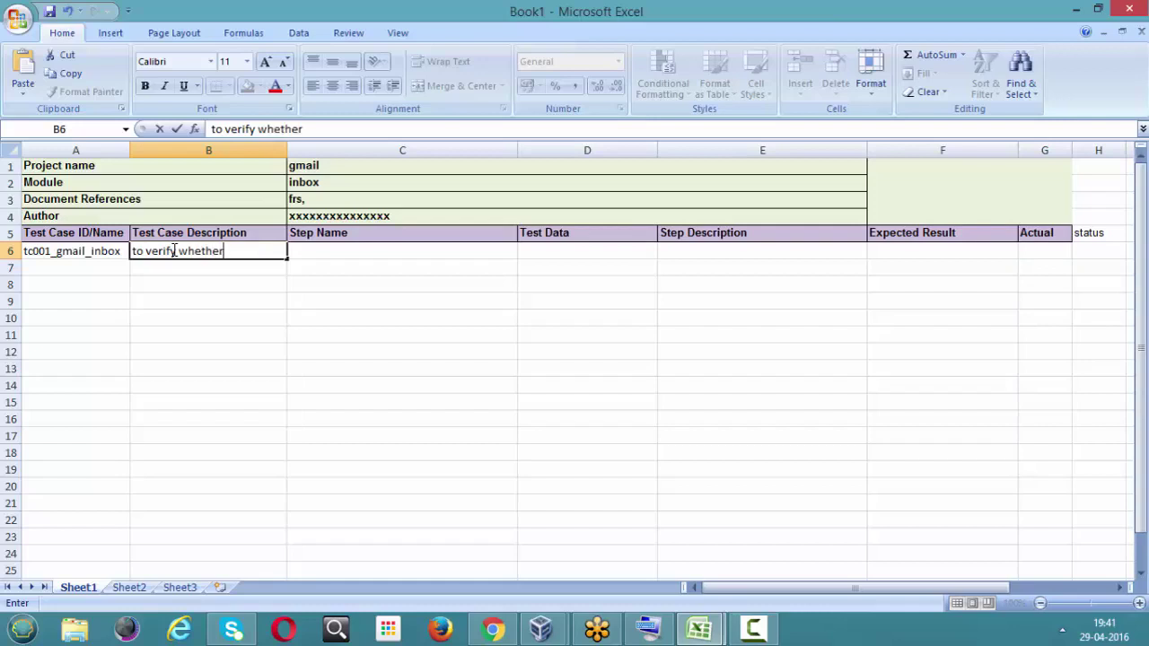
type(" system navig")
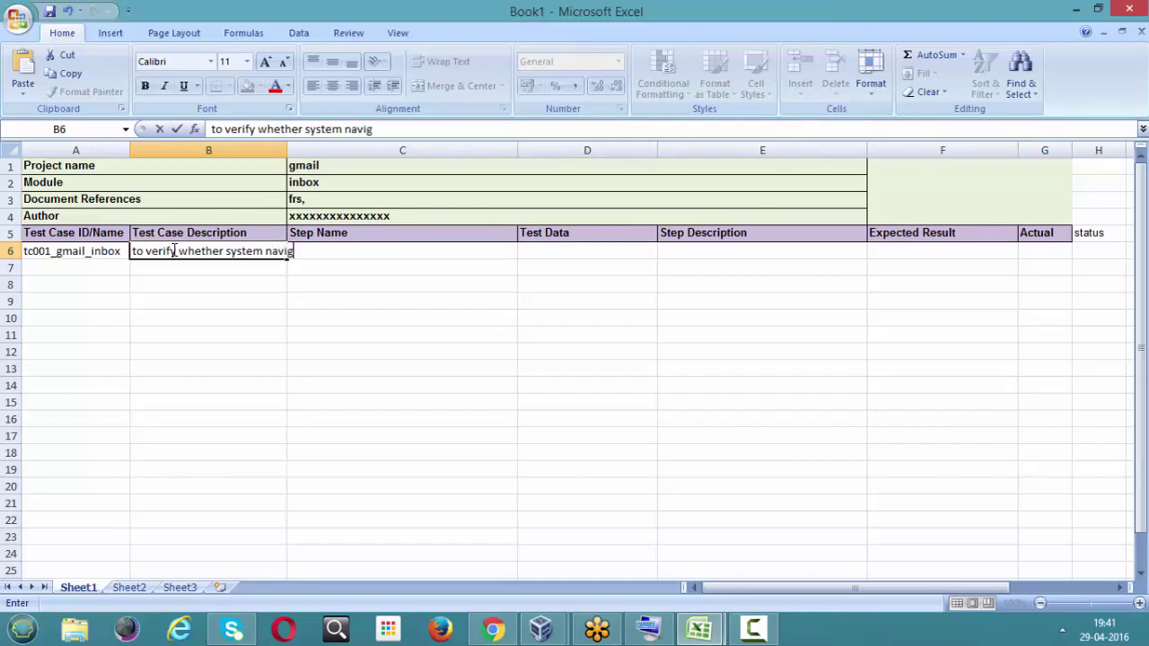
type("ate to inbox a")
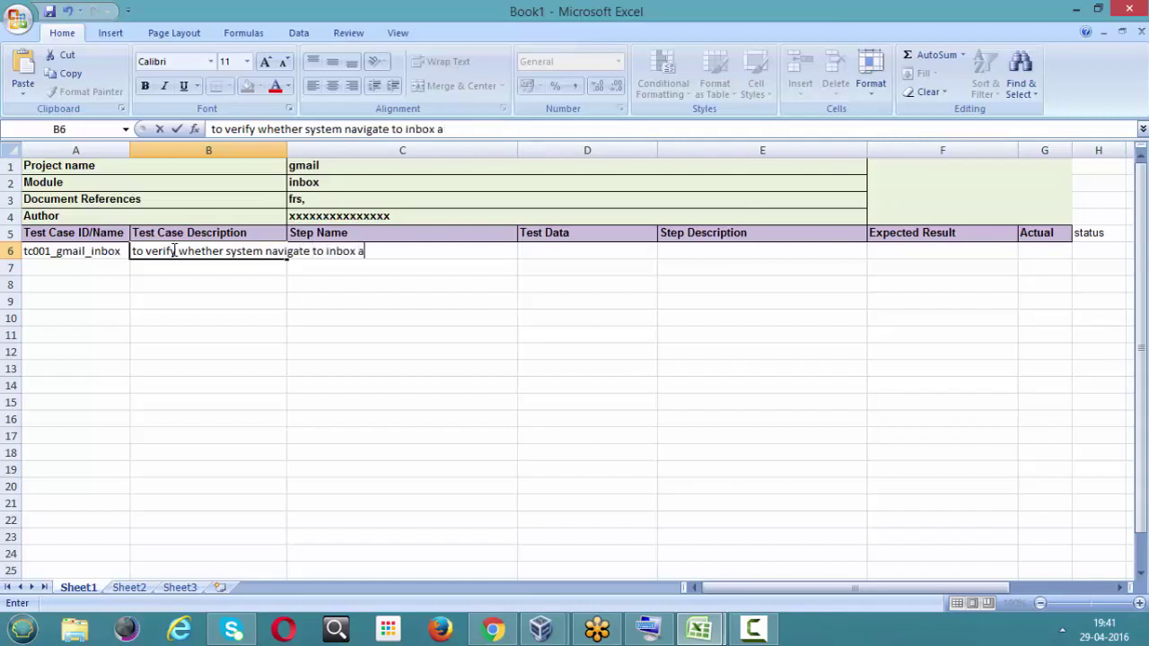
type("fter sucess")
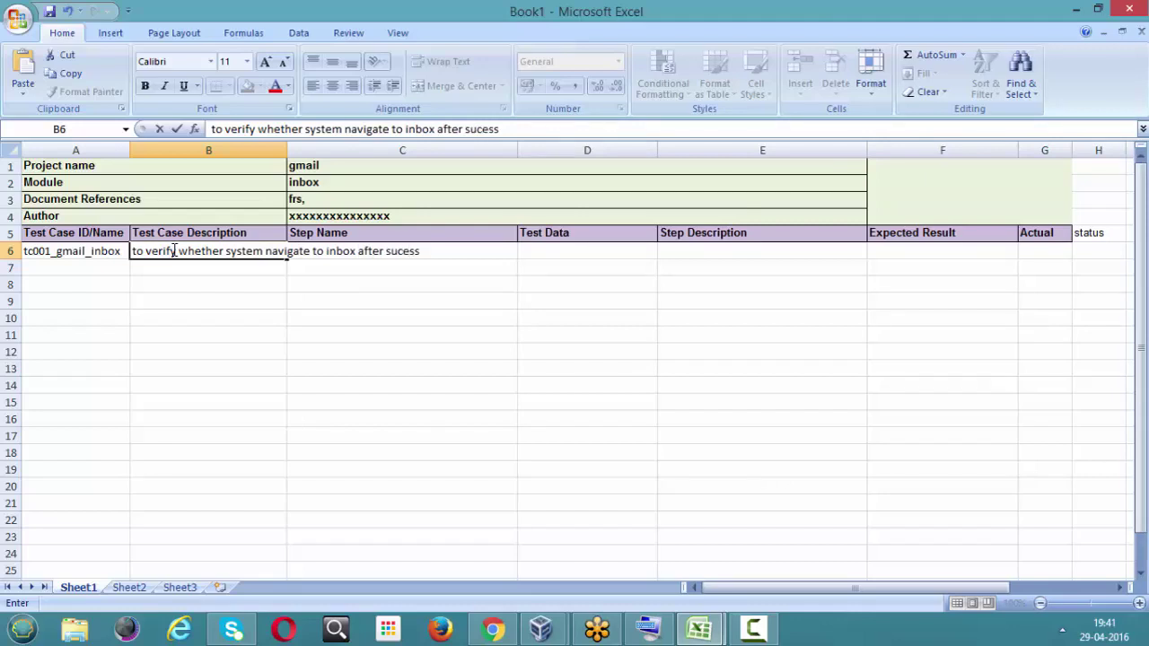
type("full login")
left_click(220, 387)
key("ctrl+a")
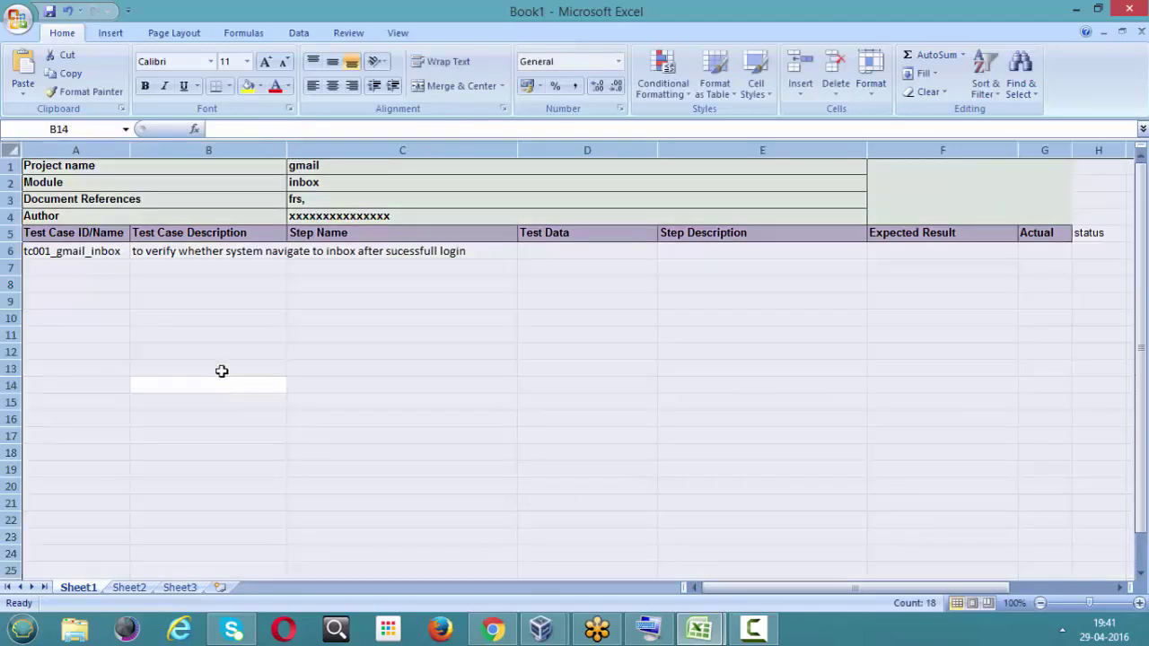
Turn on Wrap Text for the whole sheet and enter step1 as the Step Name in C6
left_click(436, 63)
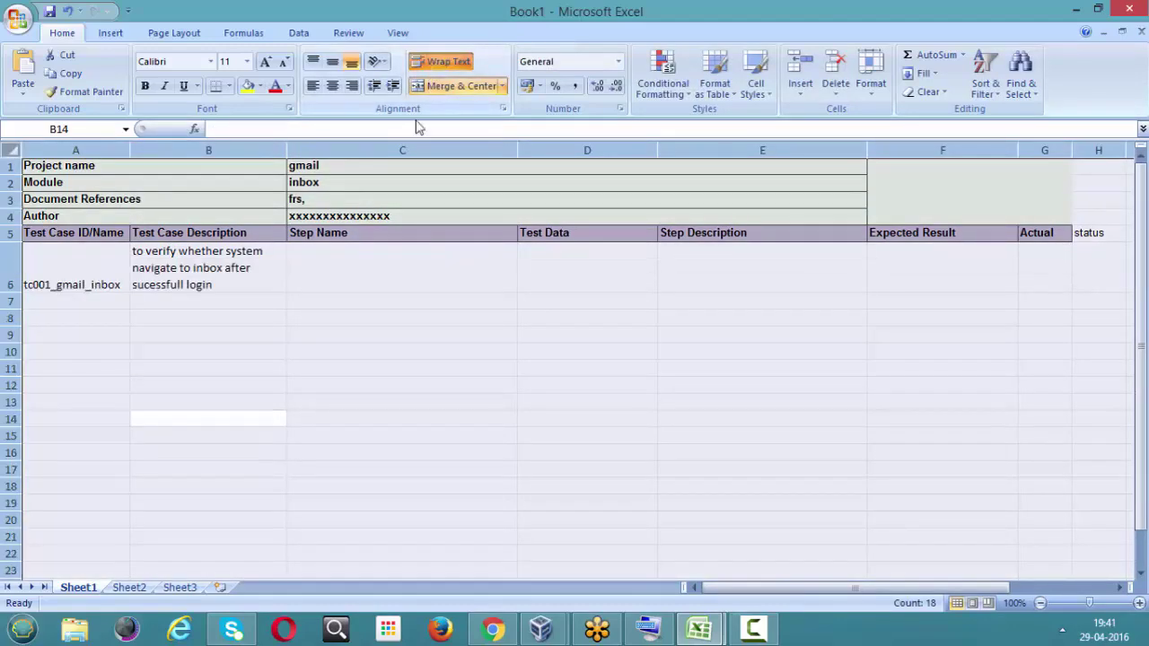
left_click(367, 321)
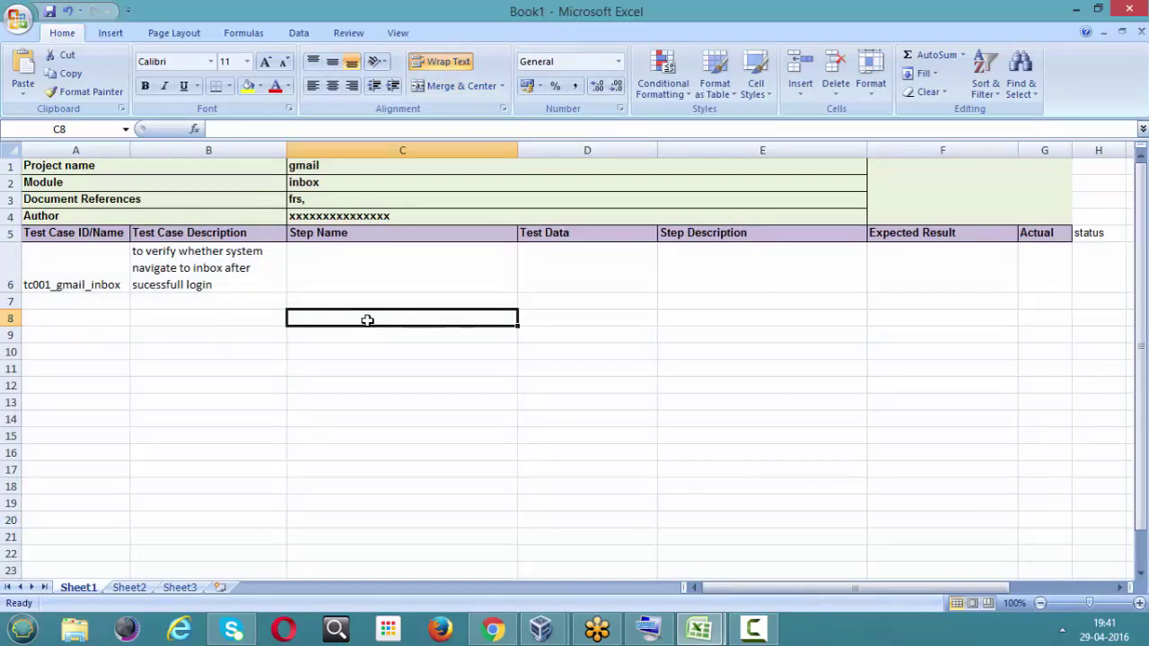
left_click(374, 272)
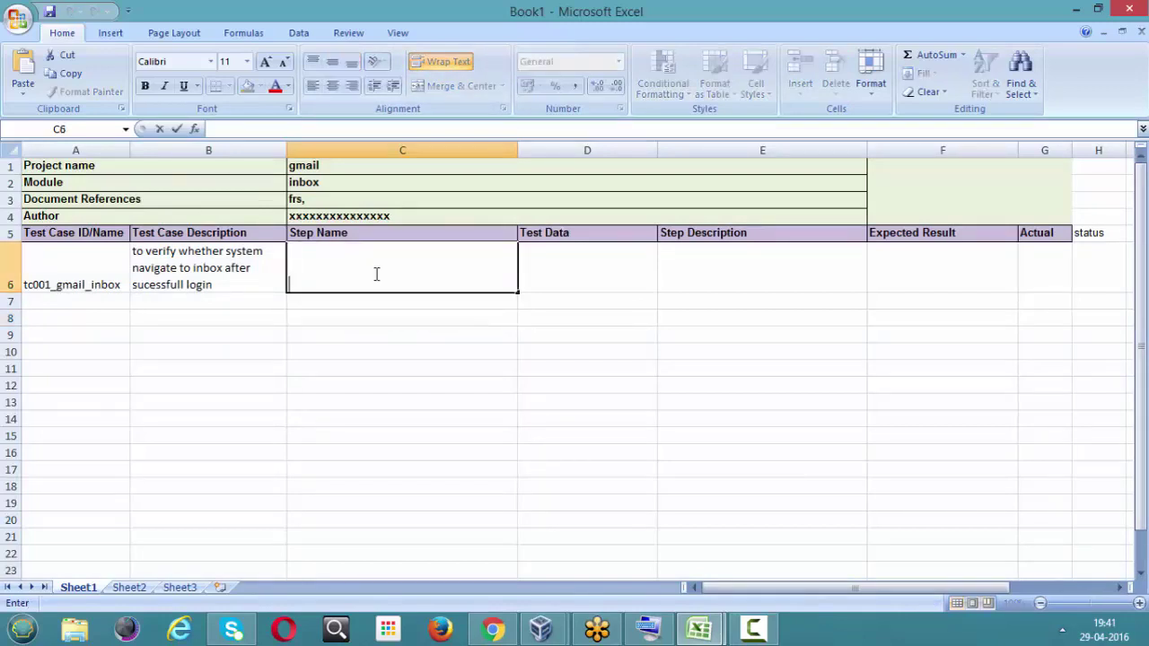
type("step")
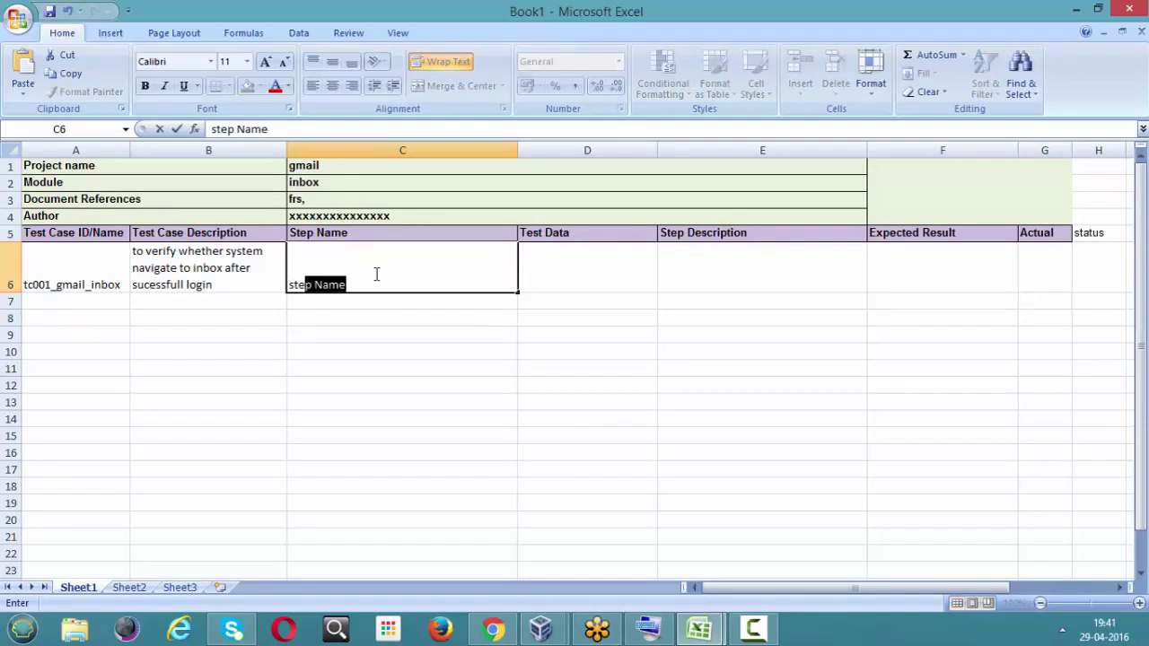
type("1")
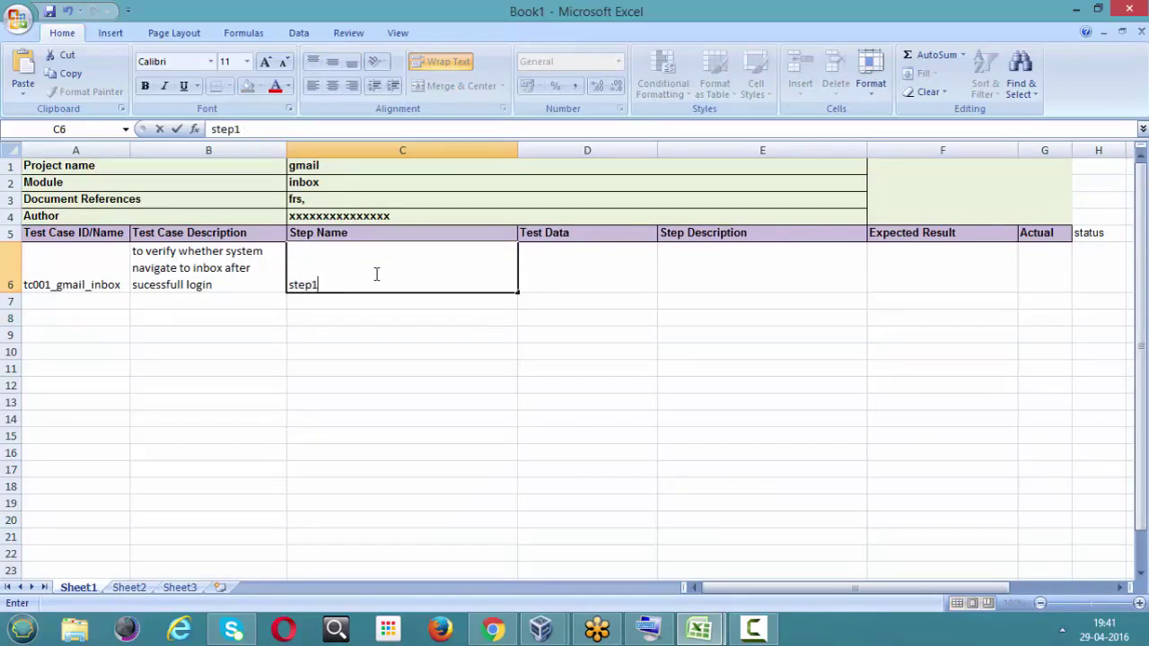
double_click(717, 263)
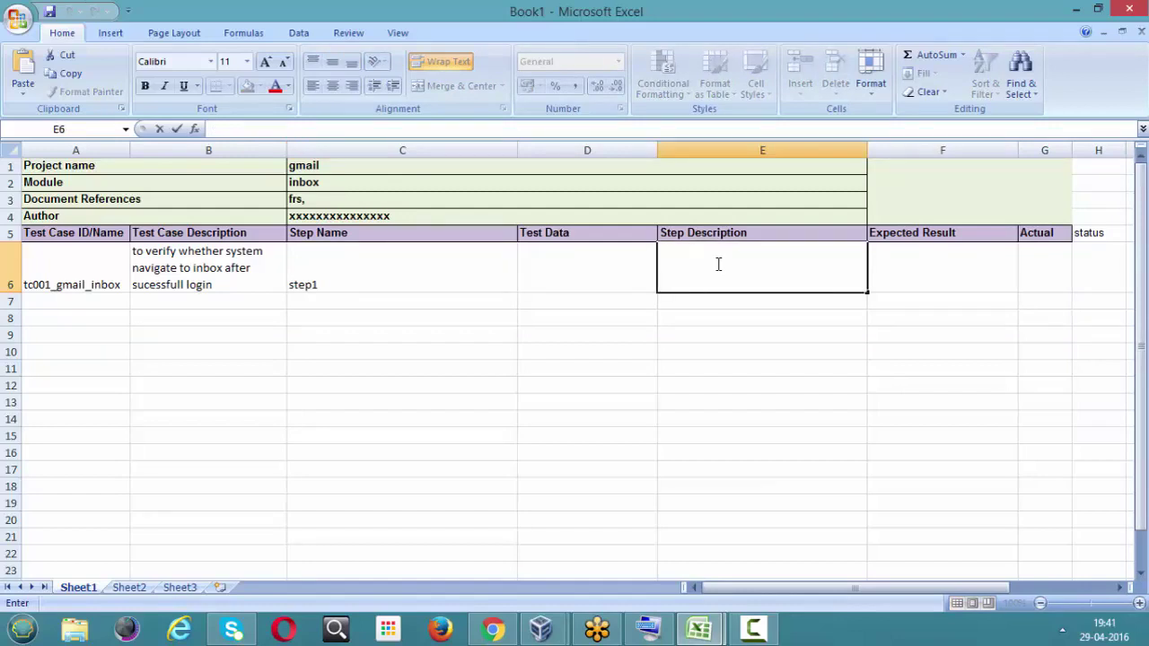
Write 'open browser' and 'enter url and click on go' on two lines in E6
type("open browser")
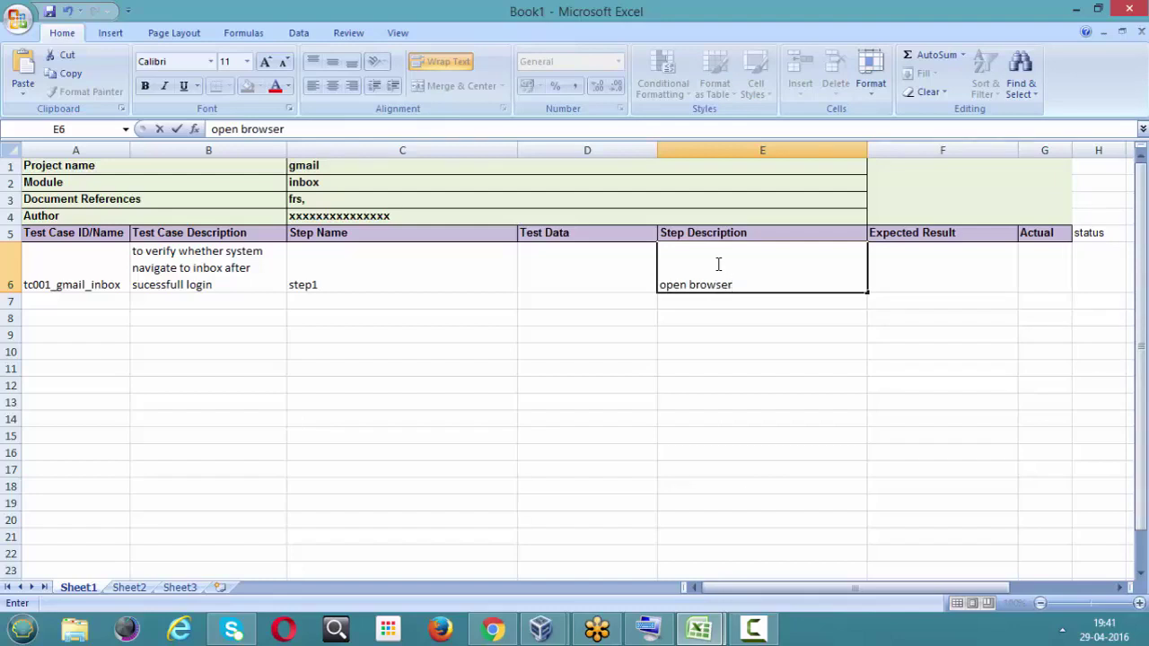
key("alt+Return")
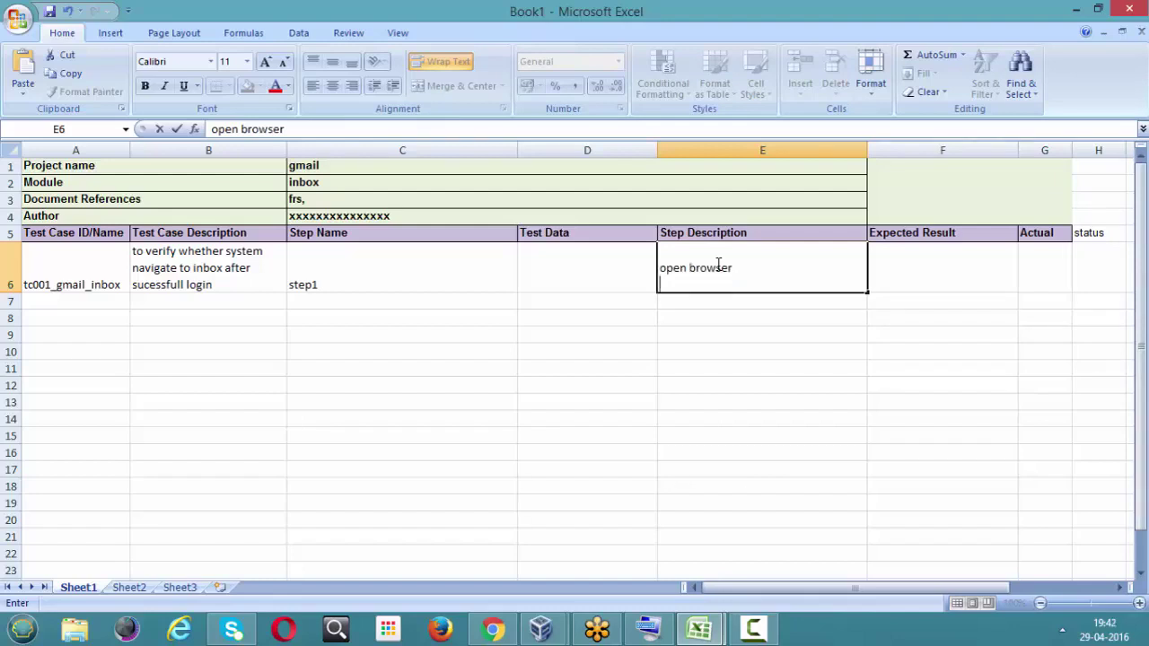
type("ent")
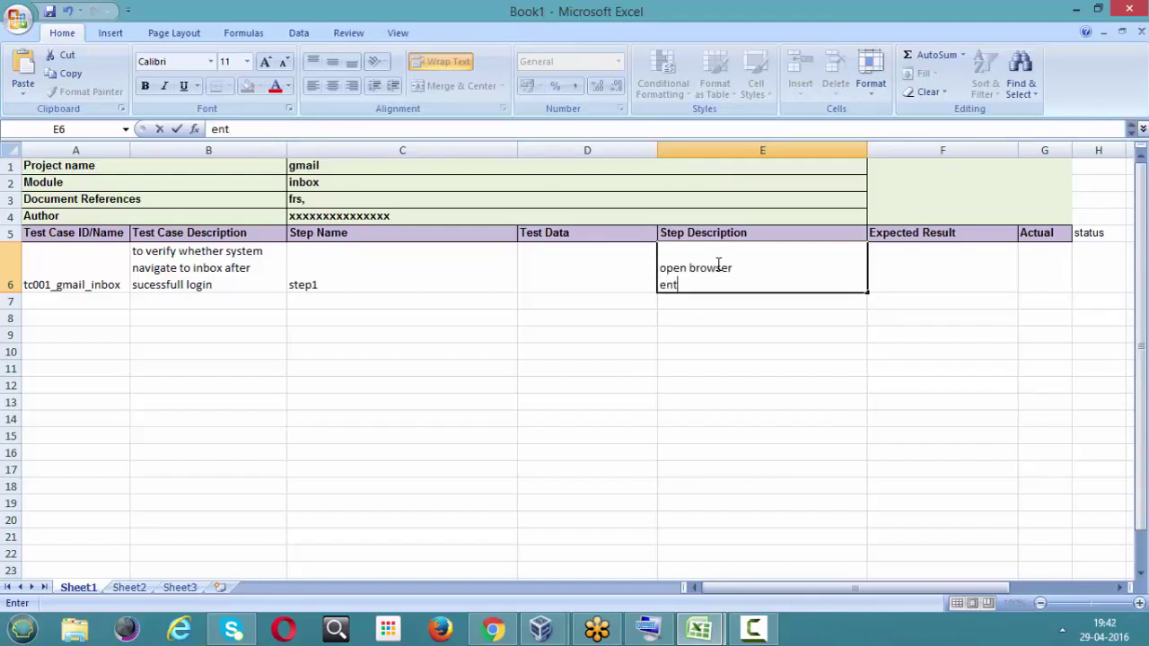
type("er url and cli")
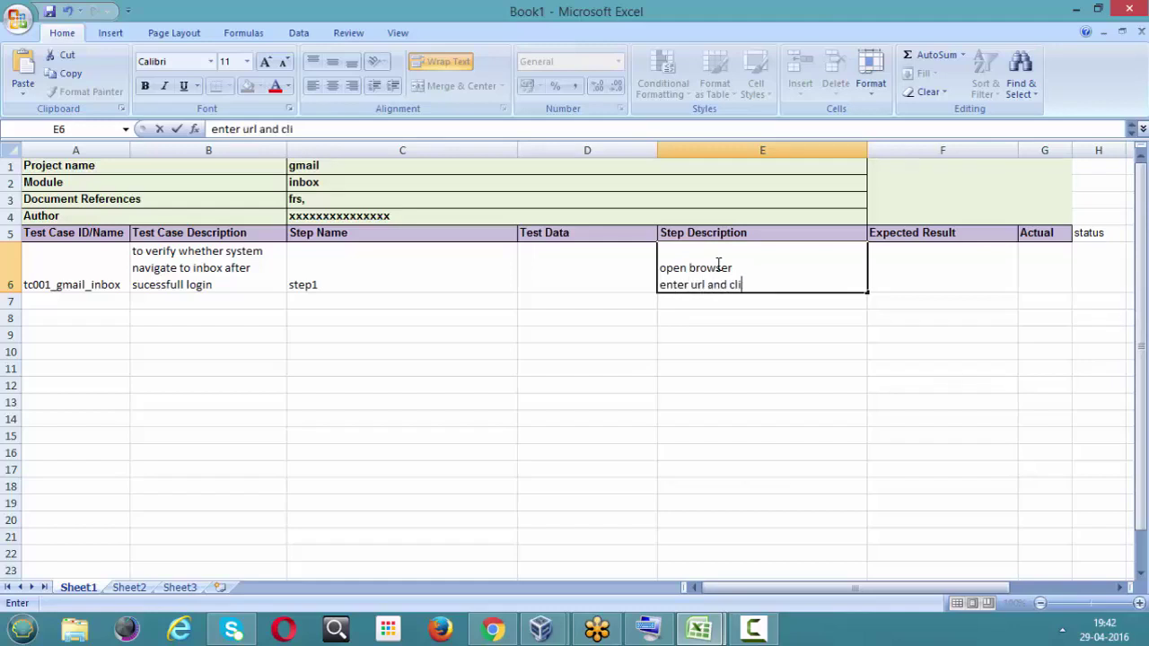
type("ck on go")
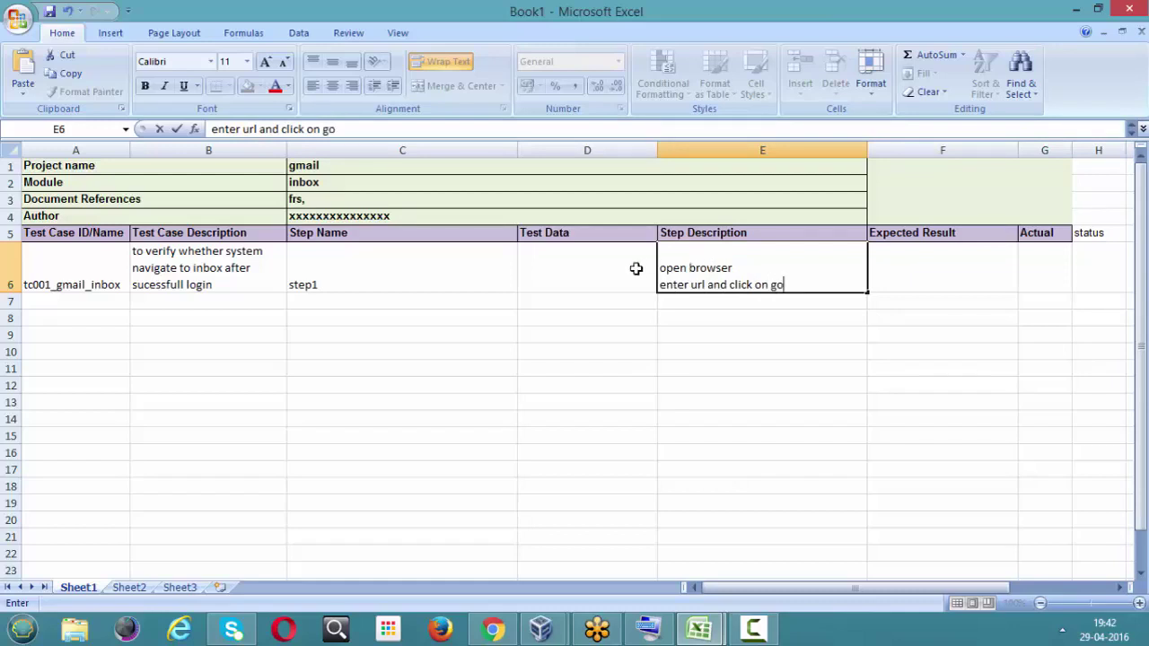
double_click(605, 267)
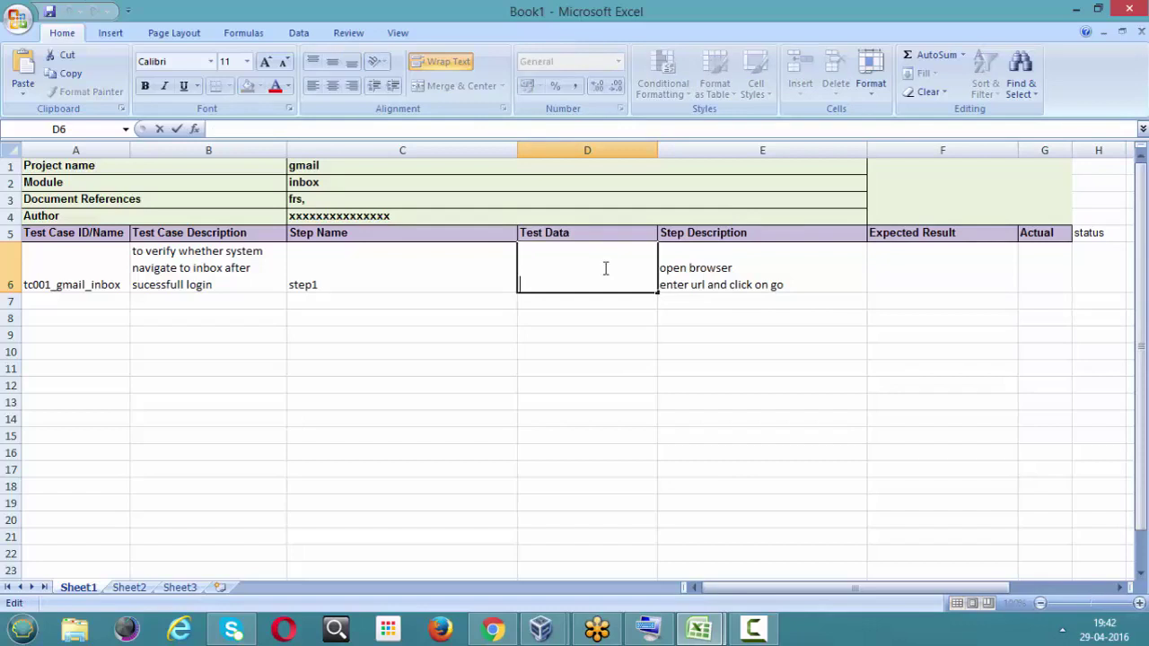
type("www.gmail")
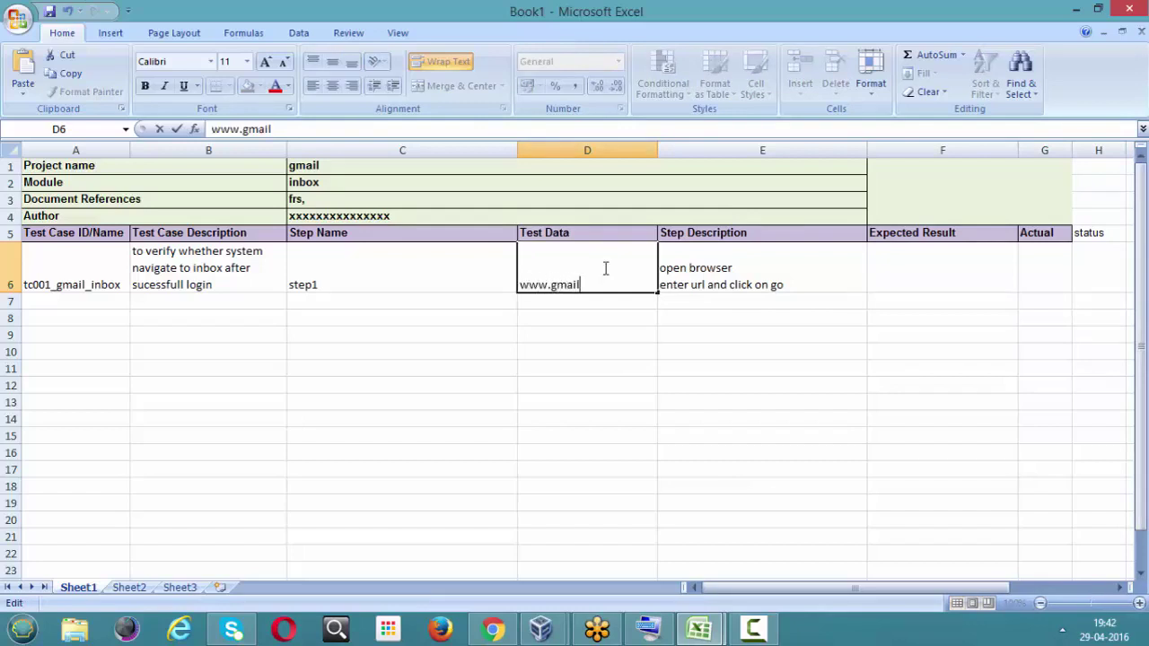
type(".com")
left_click(753, 629)
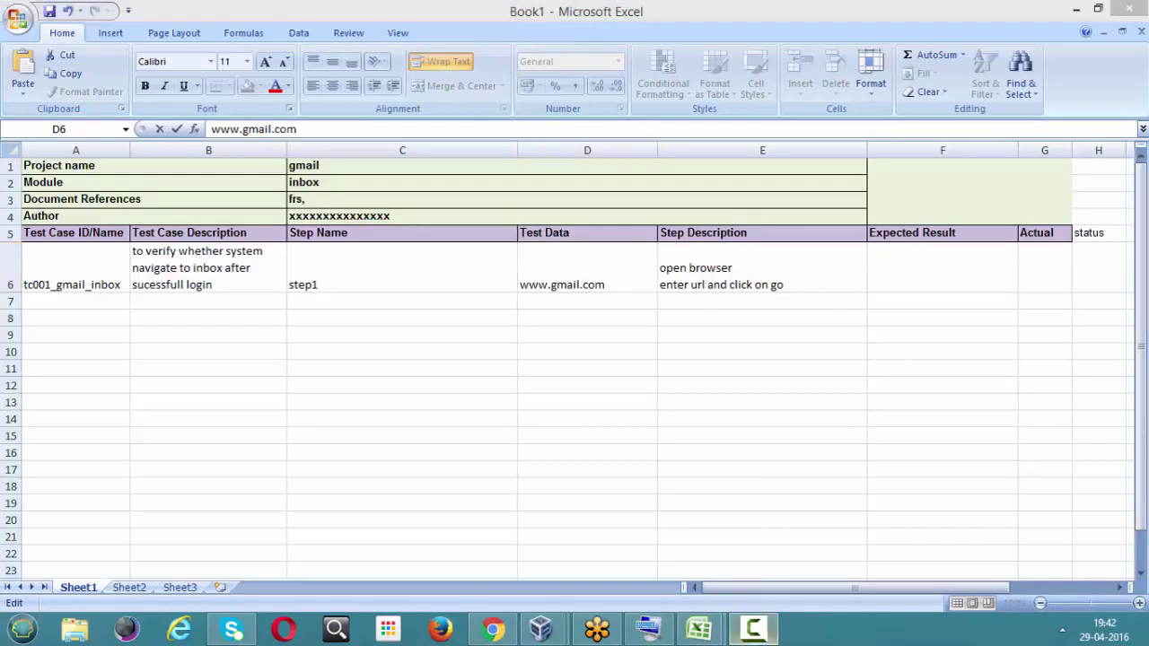
left_click(1068, 549)
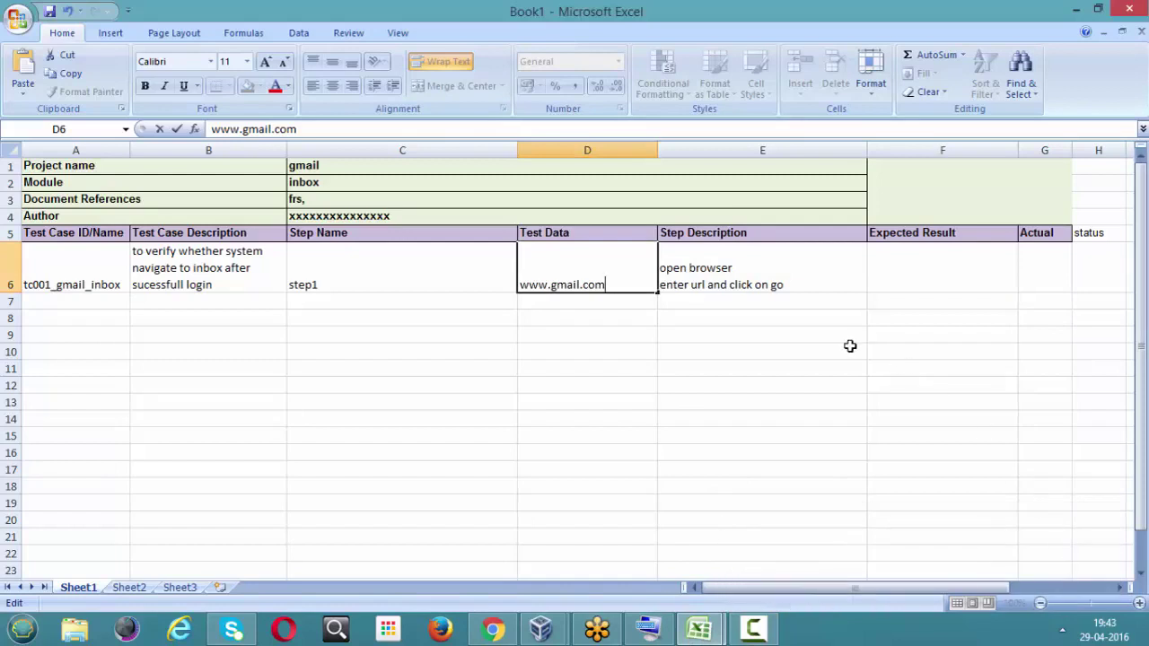
double_click(928, 270)
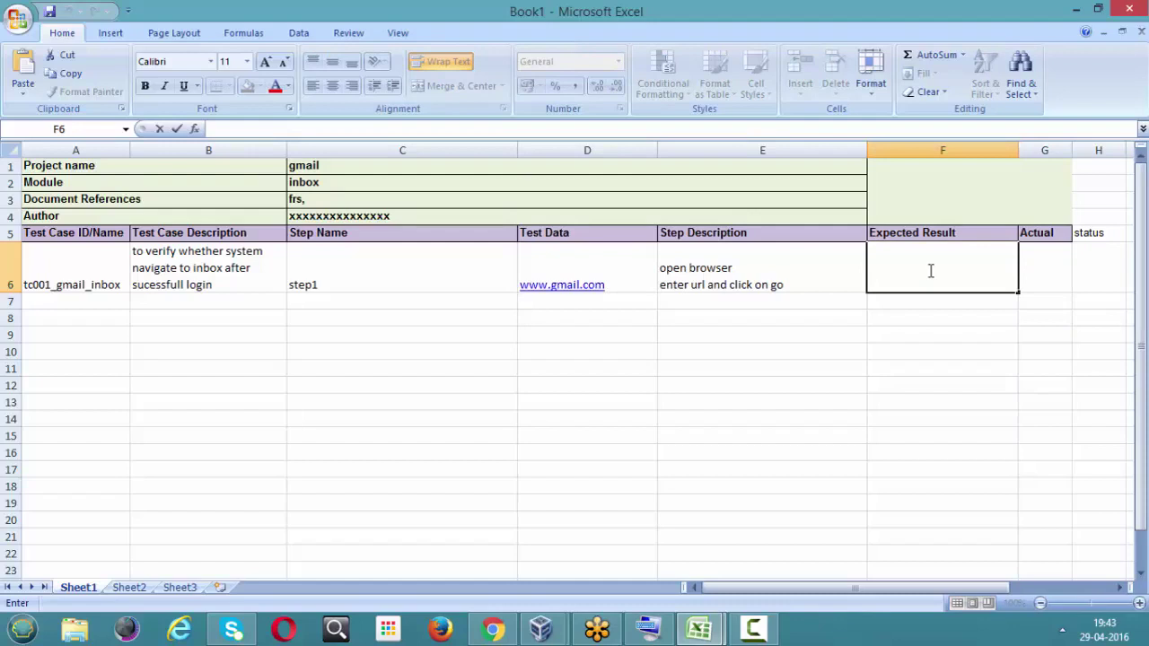
Enter 'system should display gmail login page' as the Expected Result in F6
type("system sh")
type("ou")
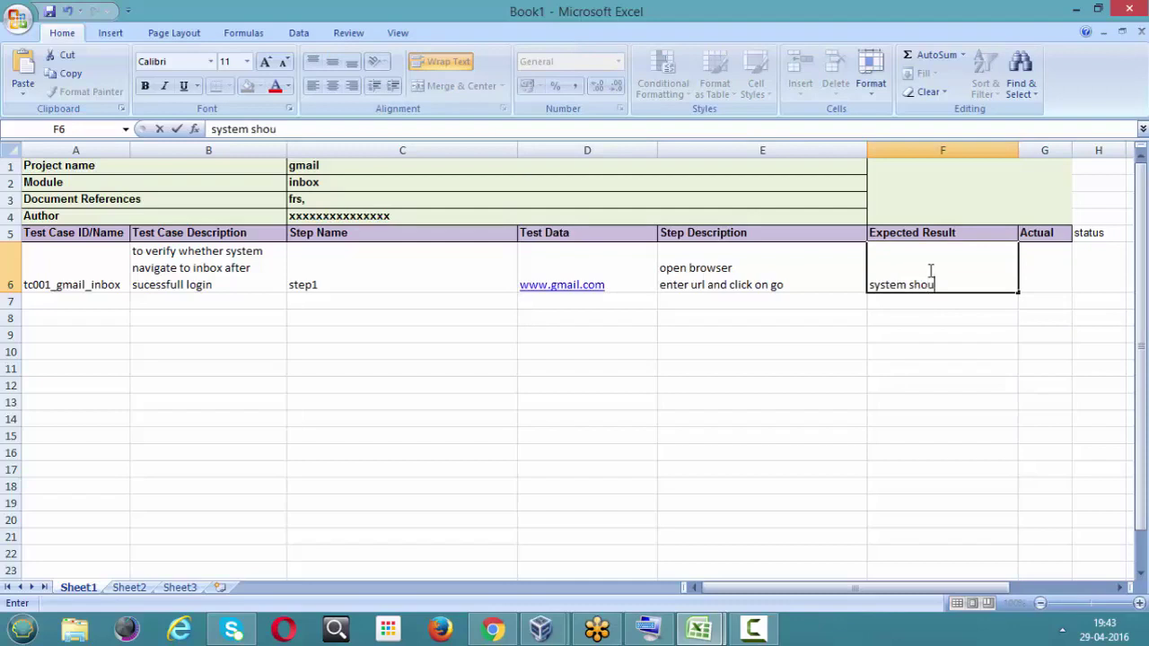
type("ld display gm")
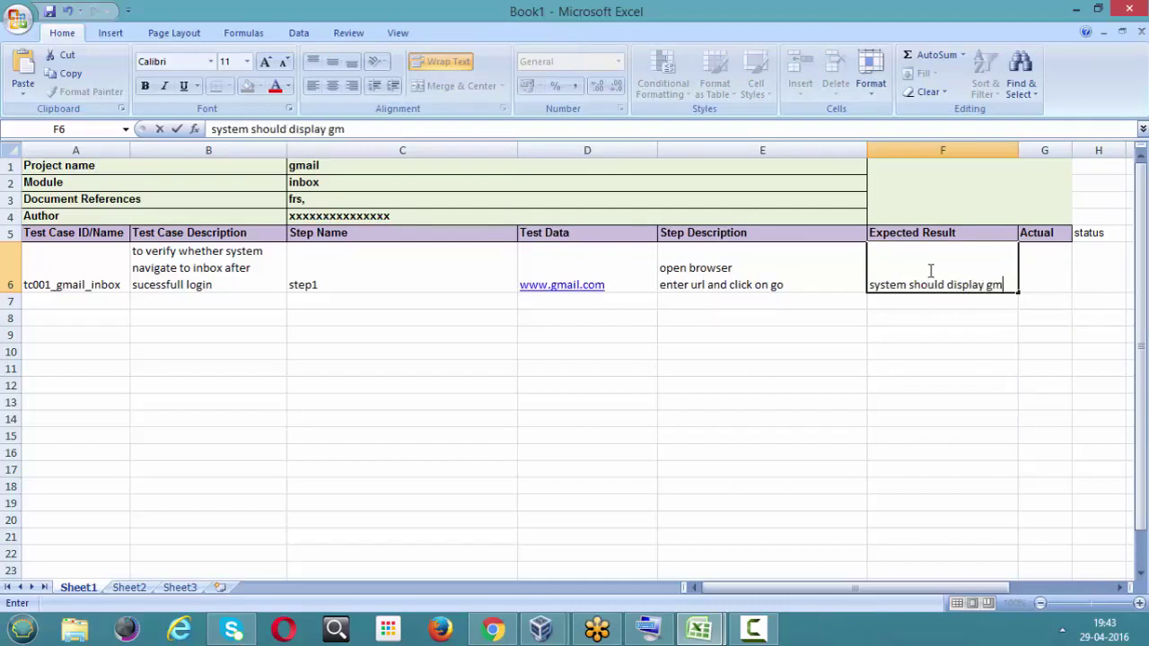
type("ail login page")
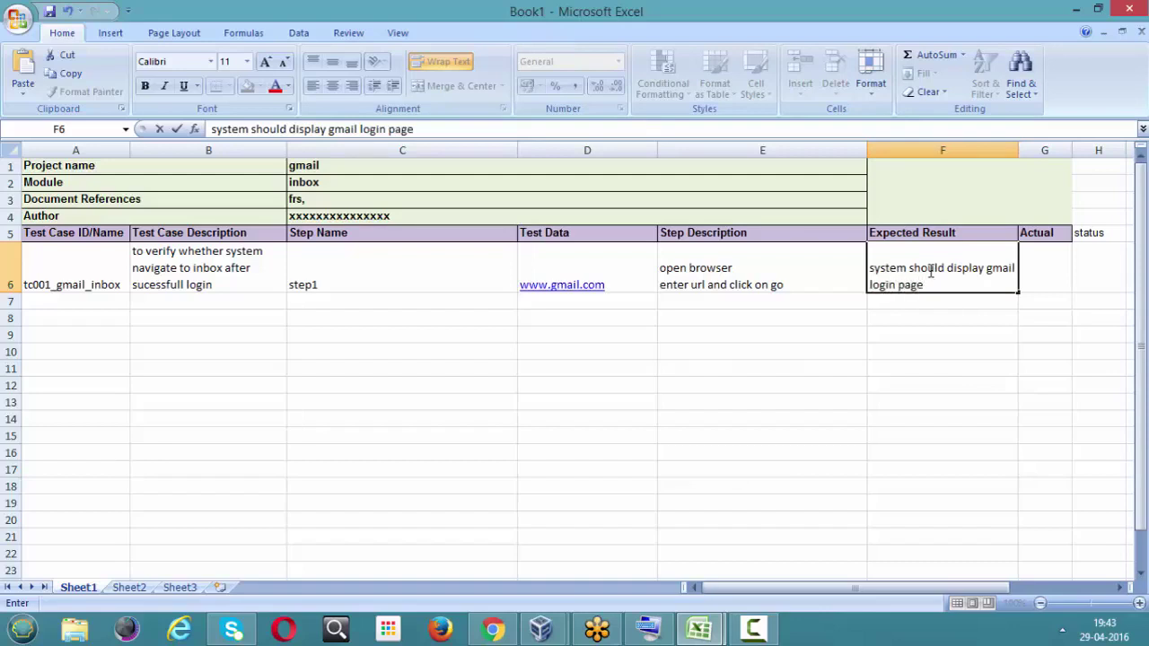
left_click(324, 317)
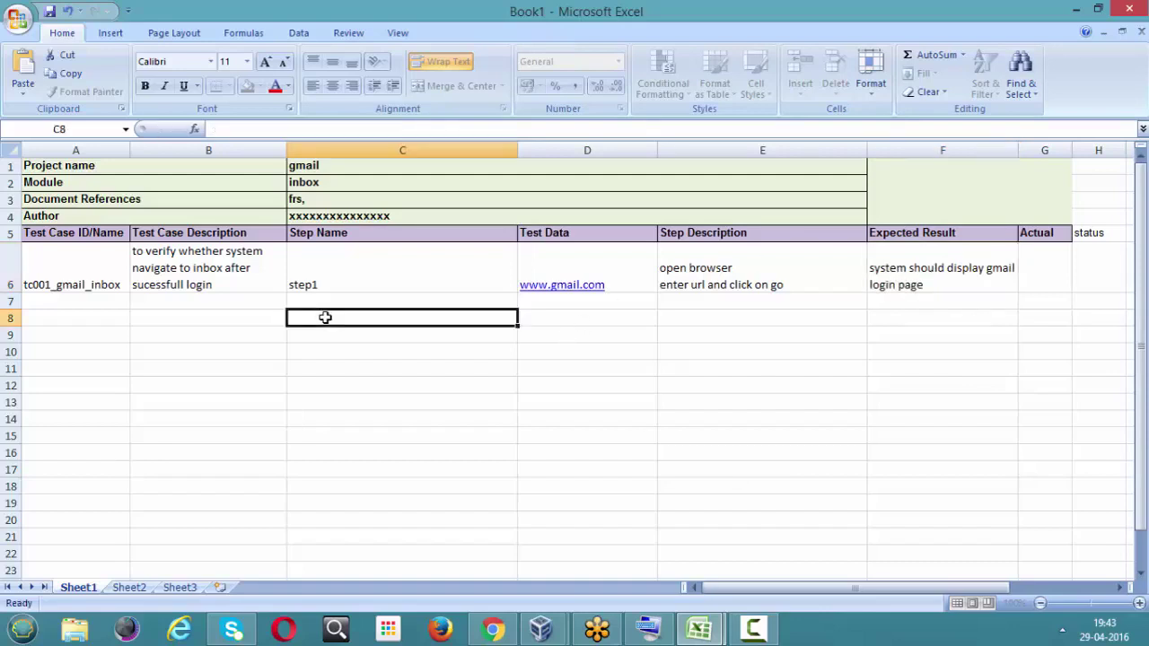
Enter 'step 2' in C8 and 'enter valid email and clik on next' in E8
type("step")
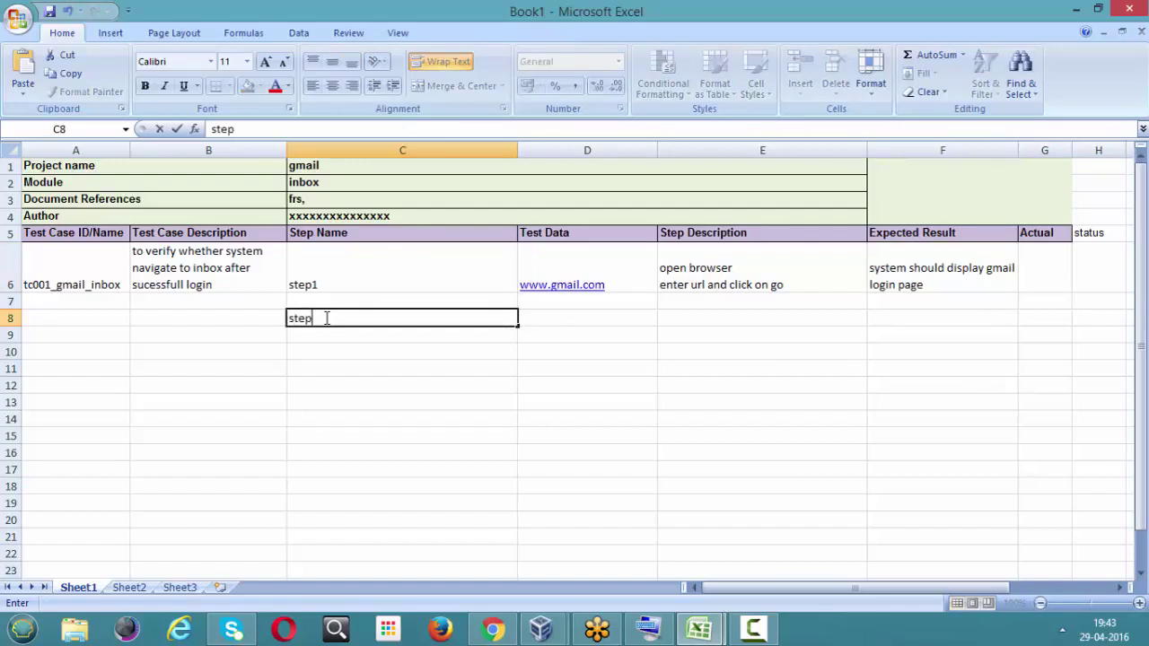
type(" 2")
left_click(682, 316)
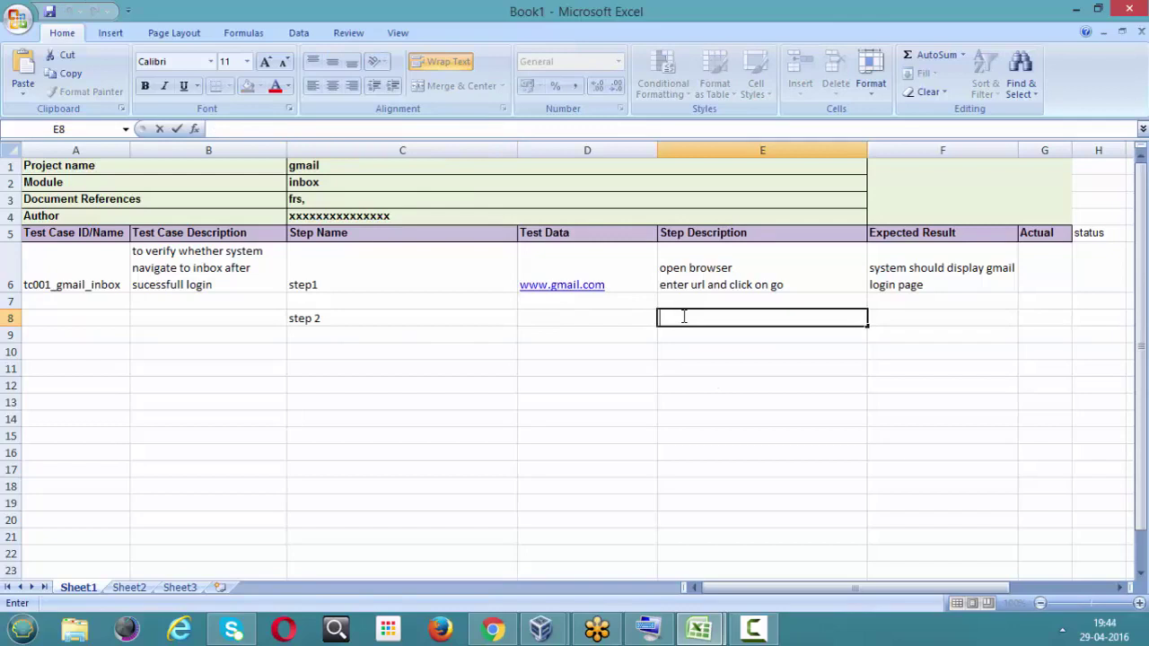
type("enter valid")
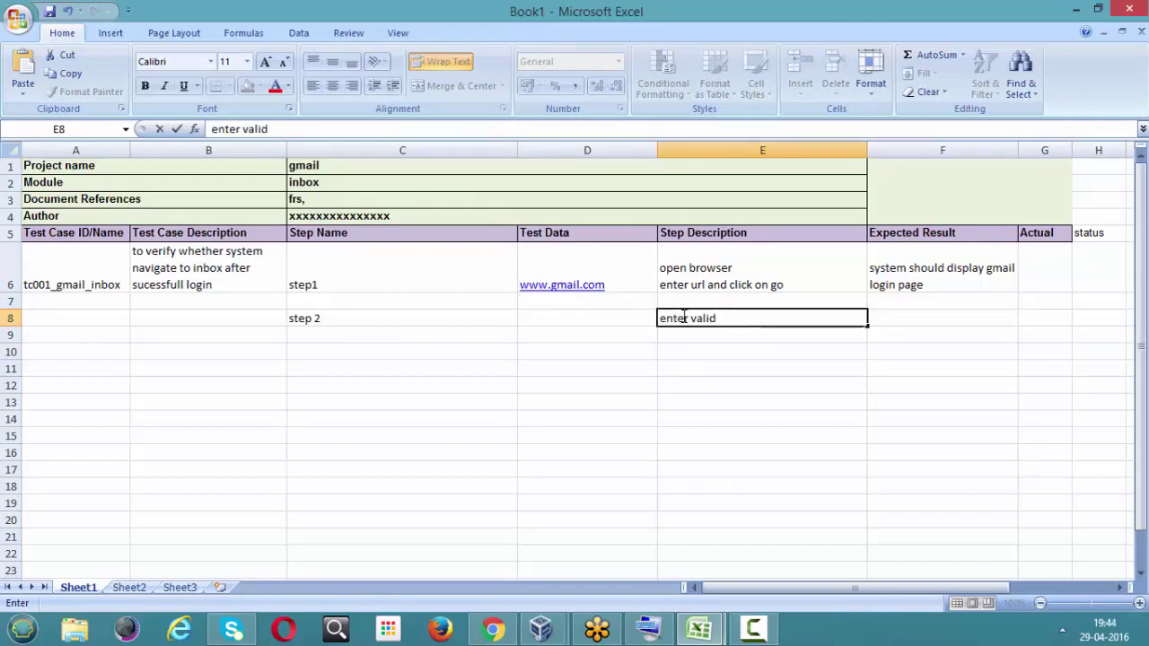
type(" usrer name")
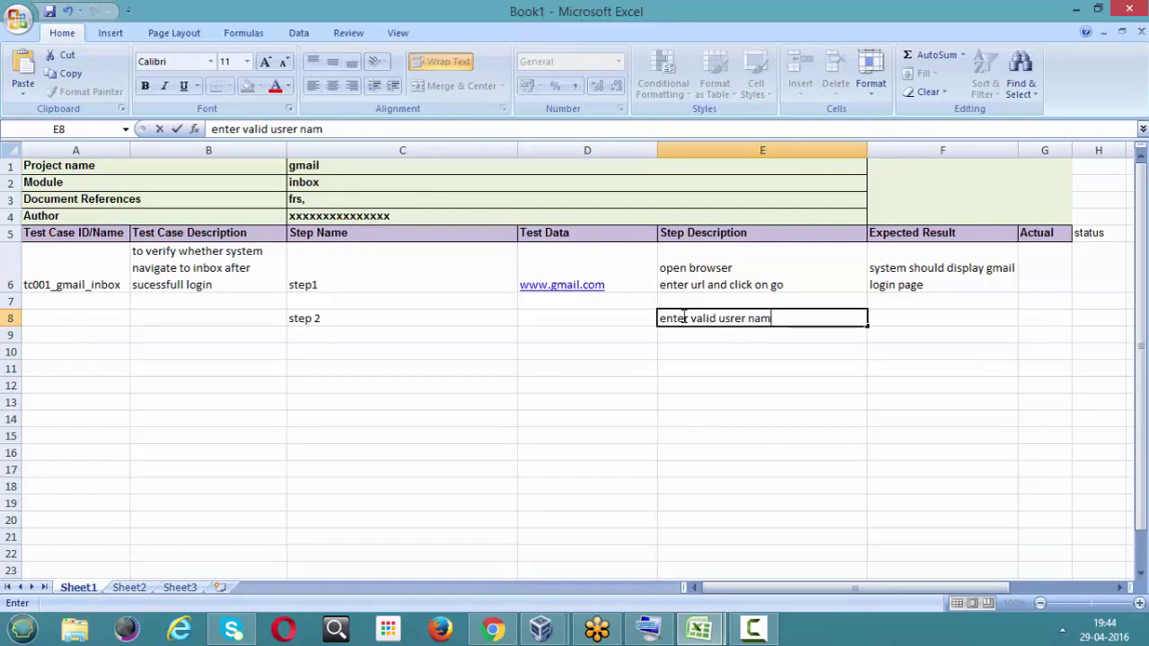
key("BackSpace")
key("BackSpace")
key("BackSpace")
key("BackSpace")
key("BackSpace")
key("BackSpace")
type("name")
key("BackSpace")
key("BackSpace")
key("BackSpace")
key("BackSpace")
key("BackSpace")
key("BackSpace")
key("BackSpace")
key("BackSpace")
key("BackSpace")
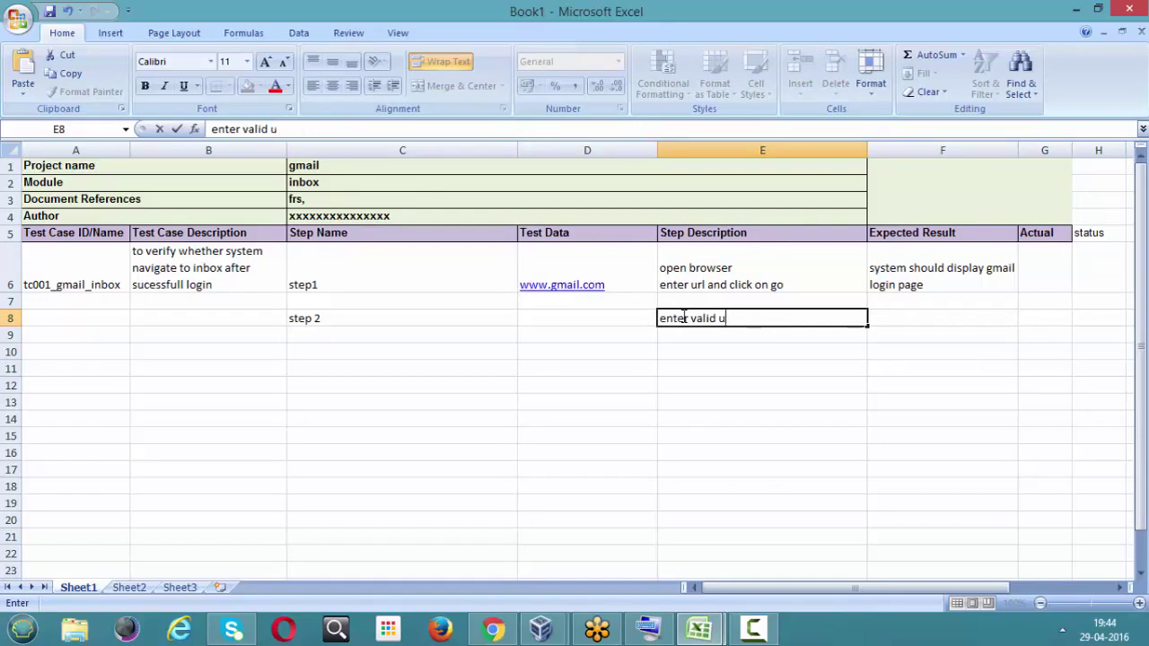
type("email and clik")
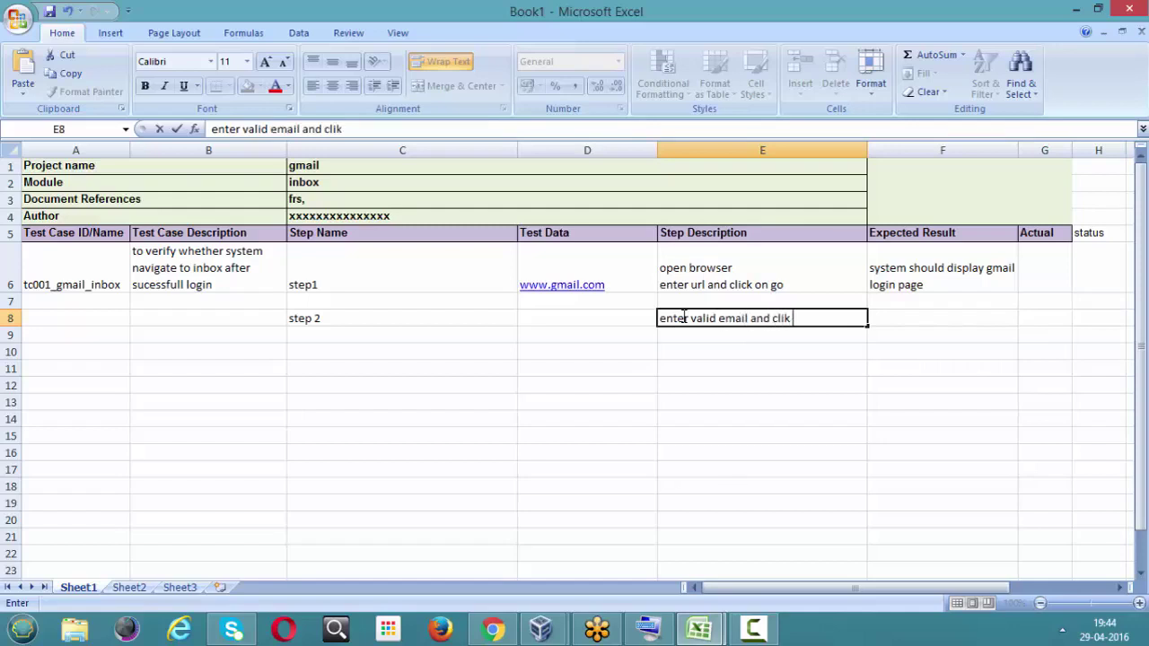
type(" on next")
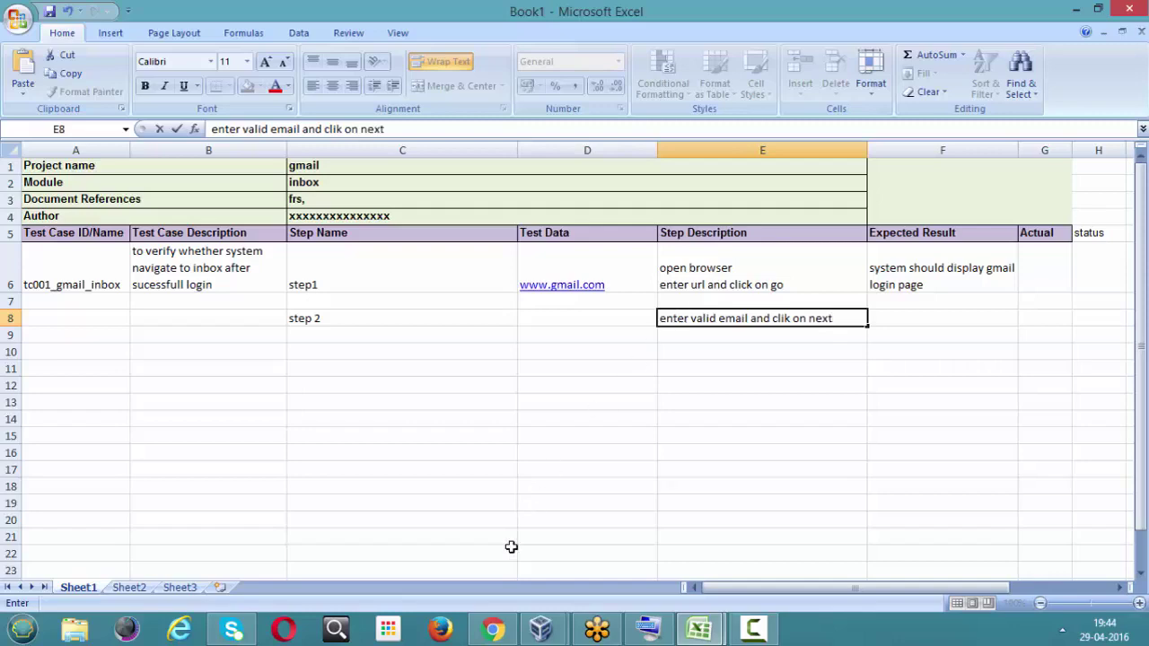
left_click(491, 629)
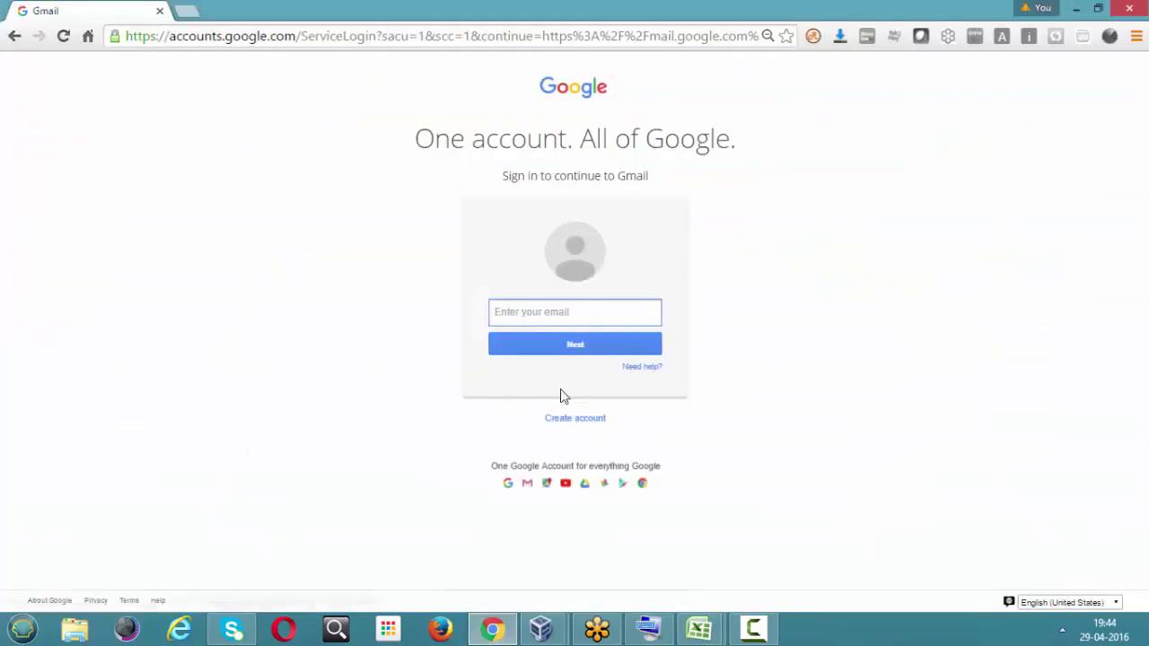
left_click(492, 632)
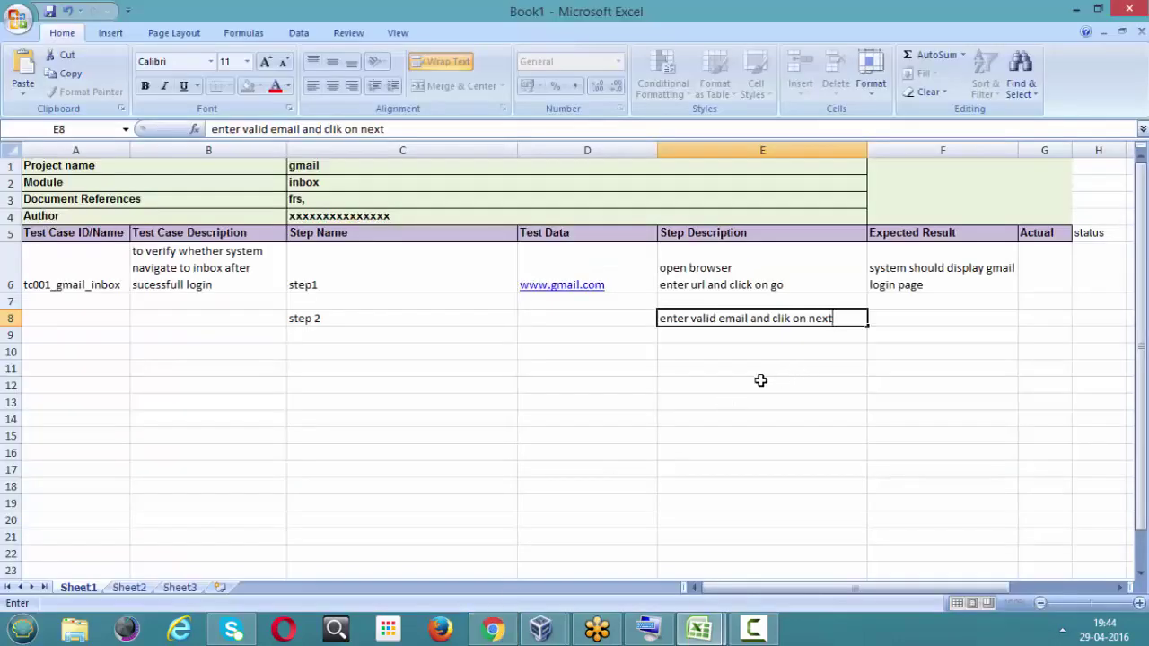
Enter a sample Gmail test address as step 2's Test Data in D8
left_click(760, 382)
double_click(585, 319)
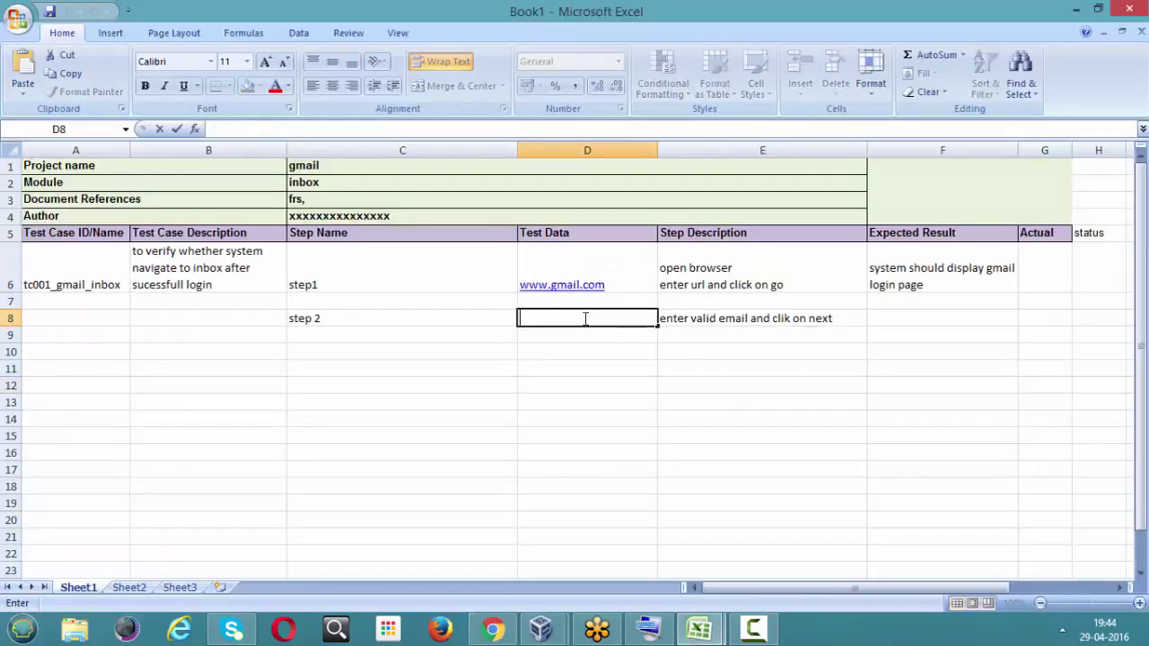
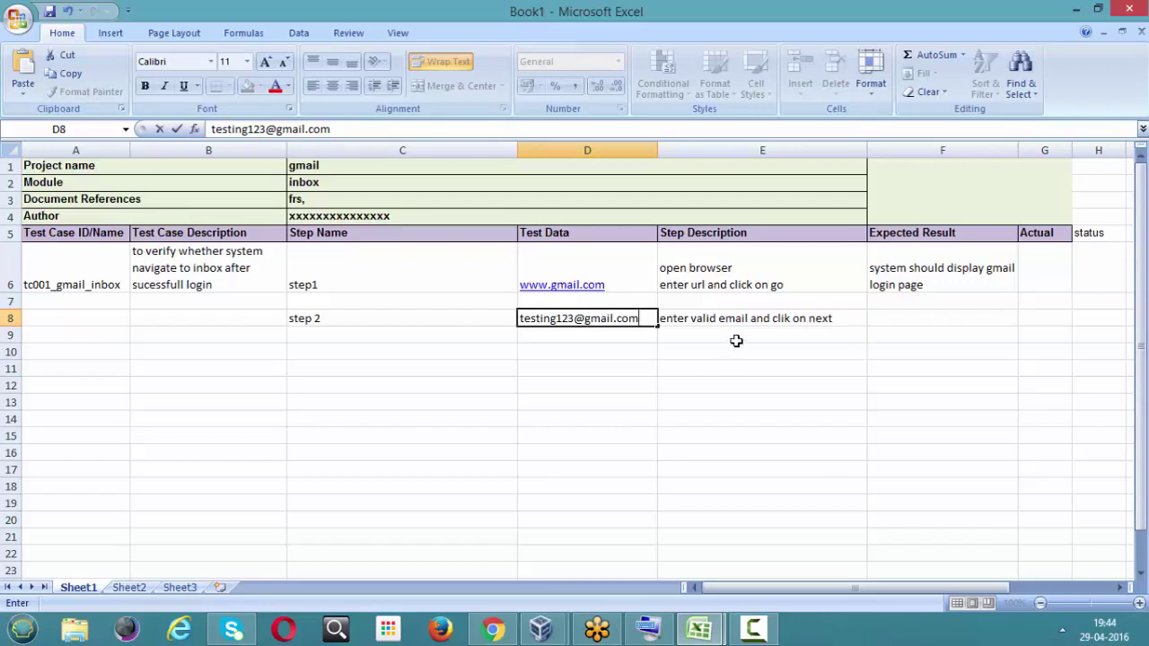
left_click(893, 317)
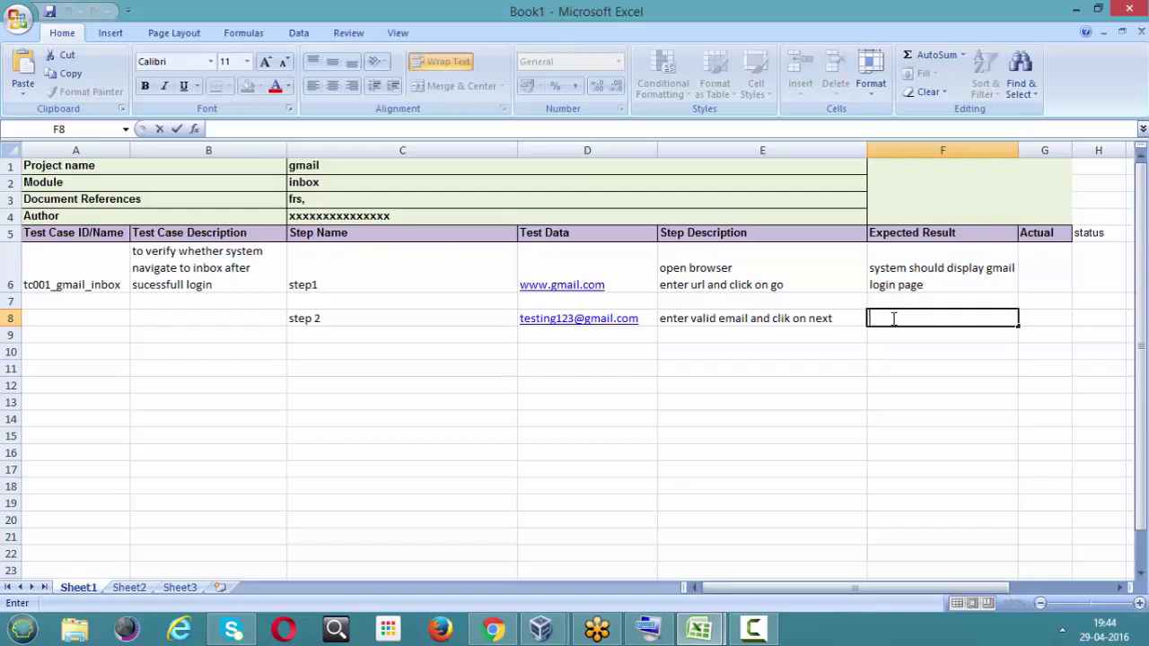
Enter "systm should disply password field" as step 2's expected result in F8
type("systm should")
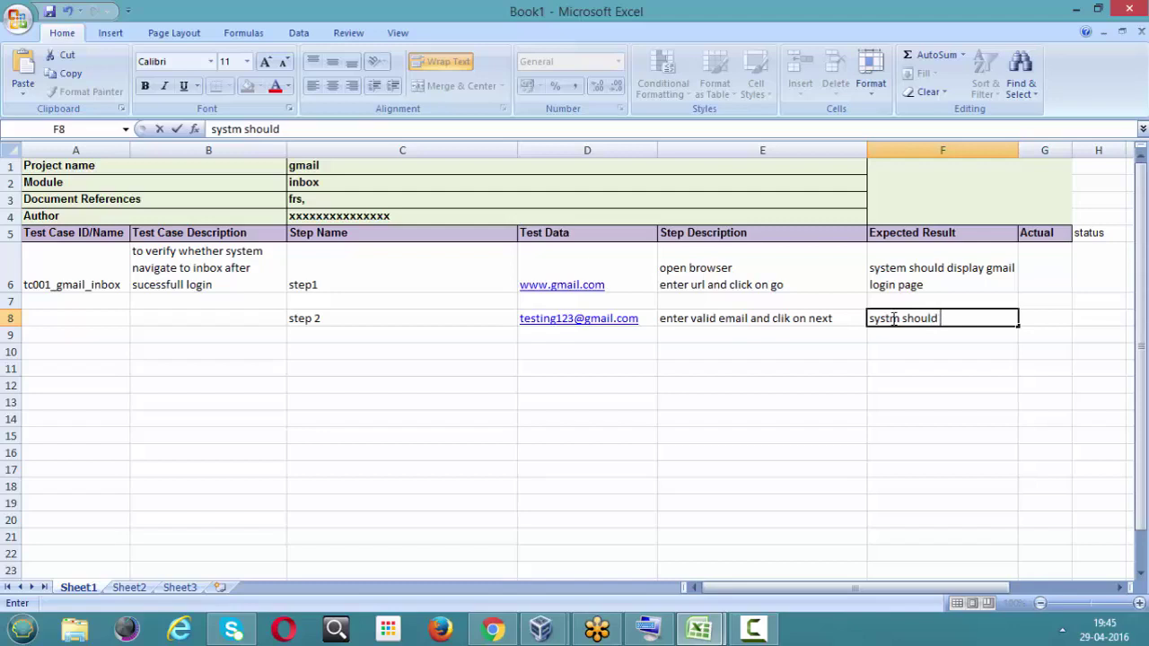
type(" disply passw")
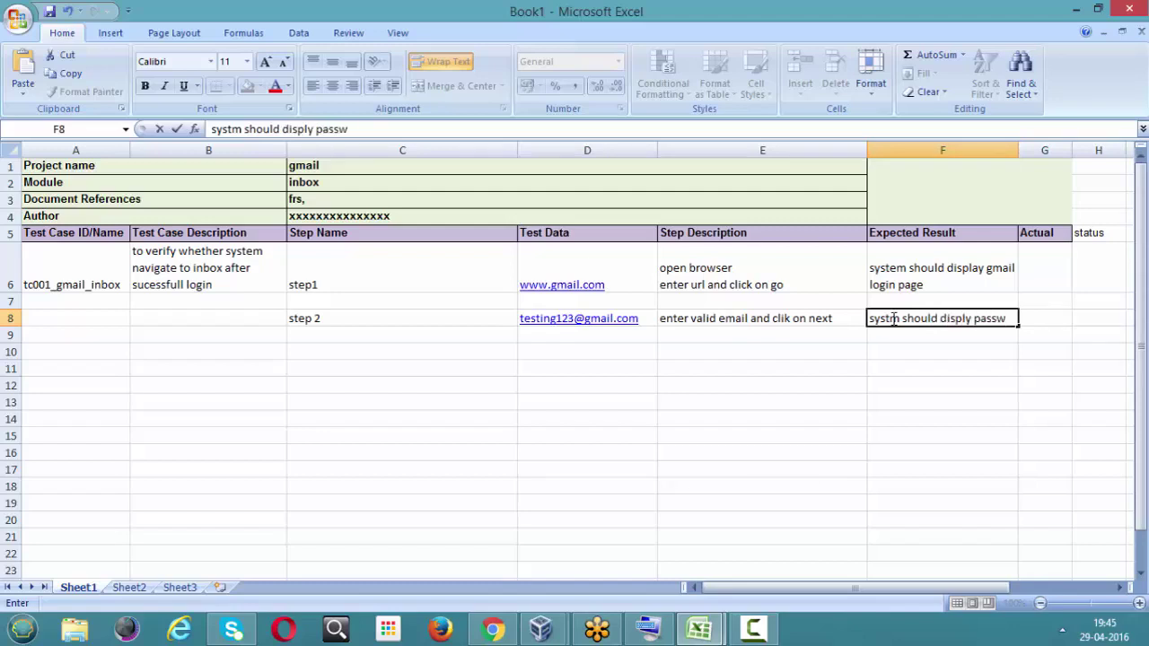
type("ord f")
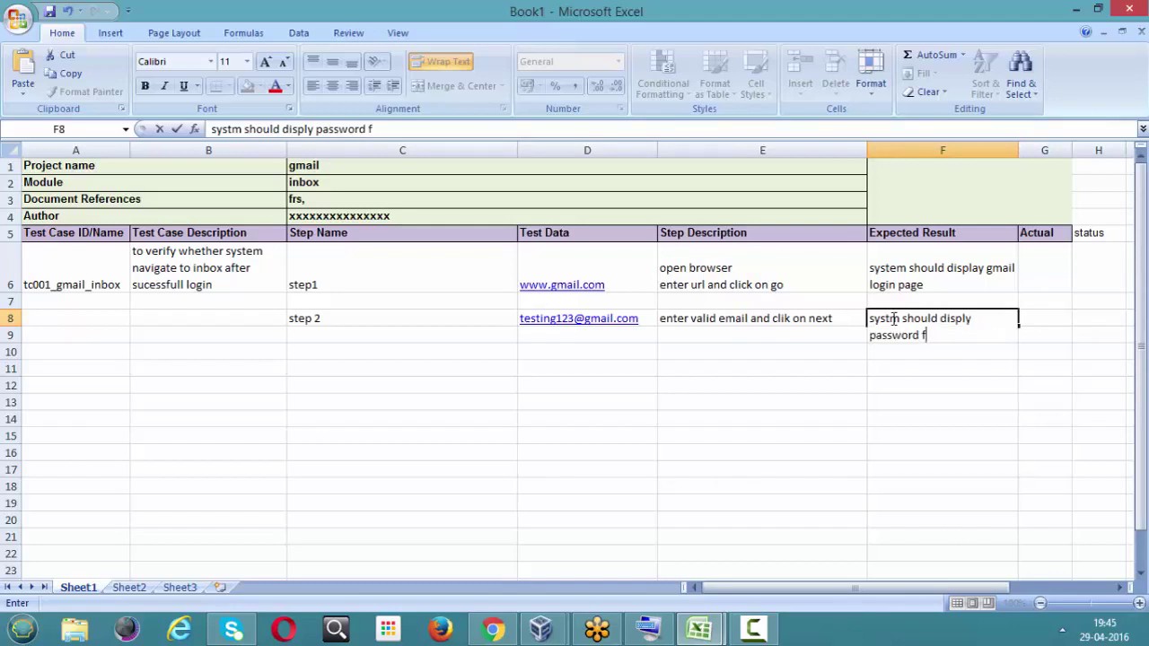
type("iels")
key("BackSpace")
type("d")
left_click(317, 351)
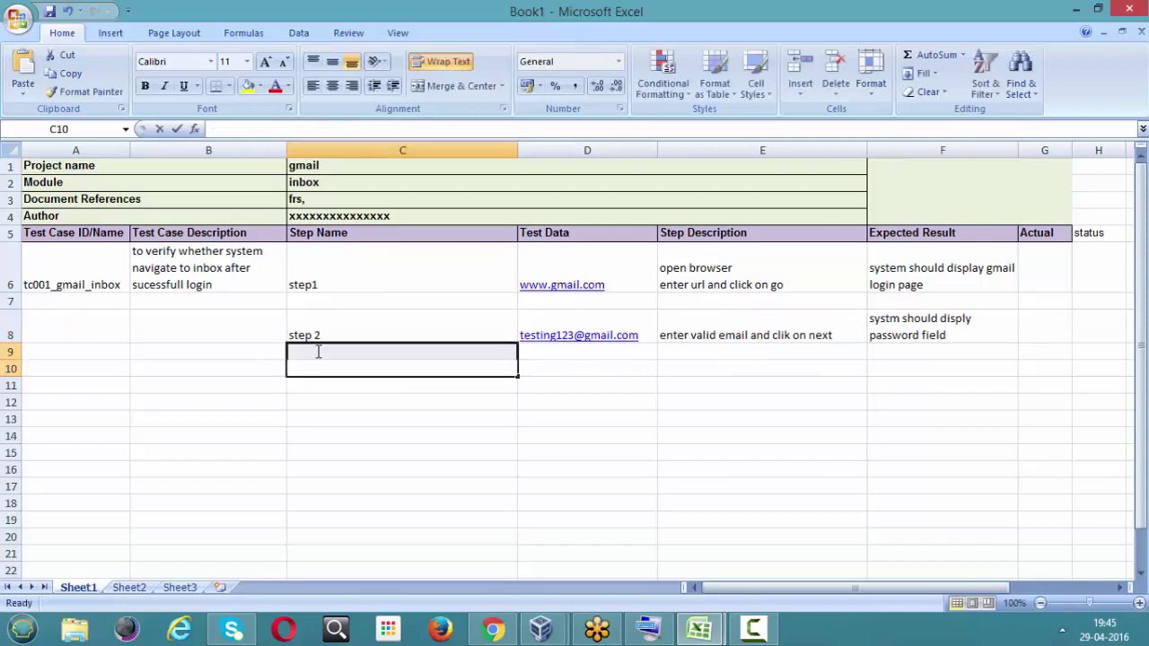
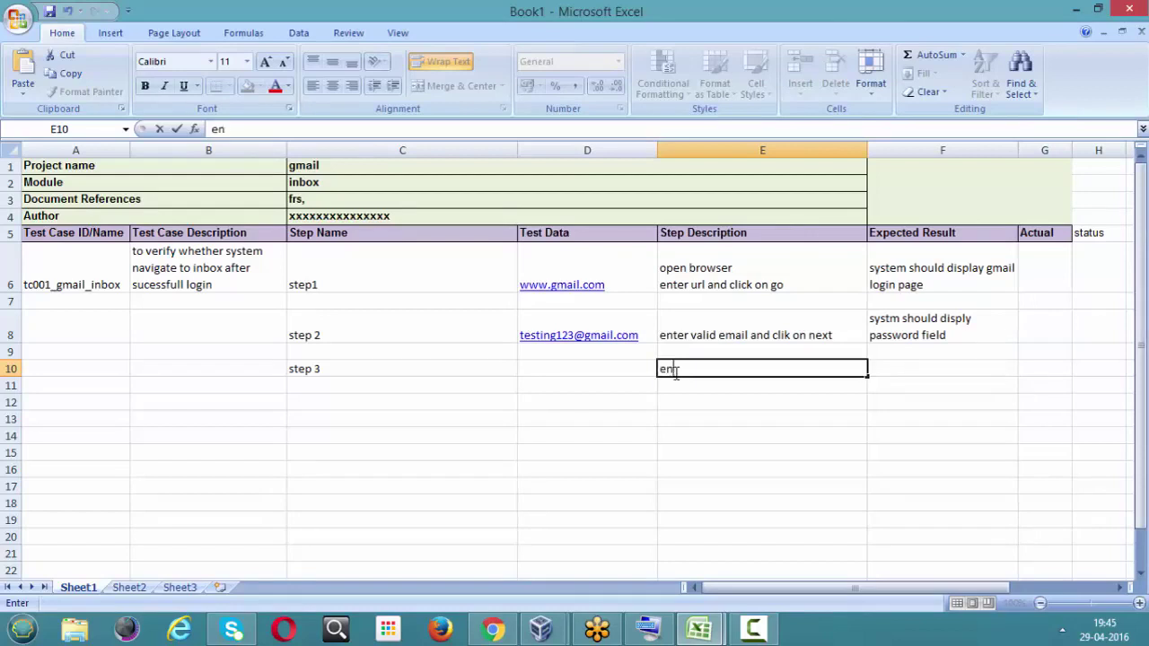
type("assw")
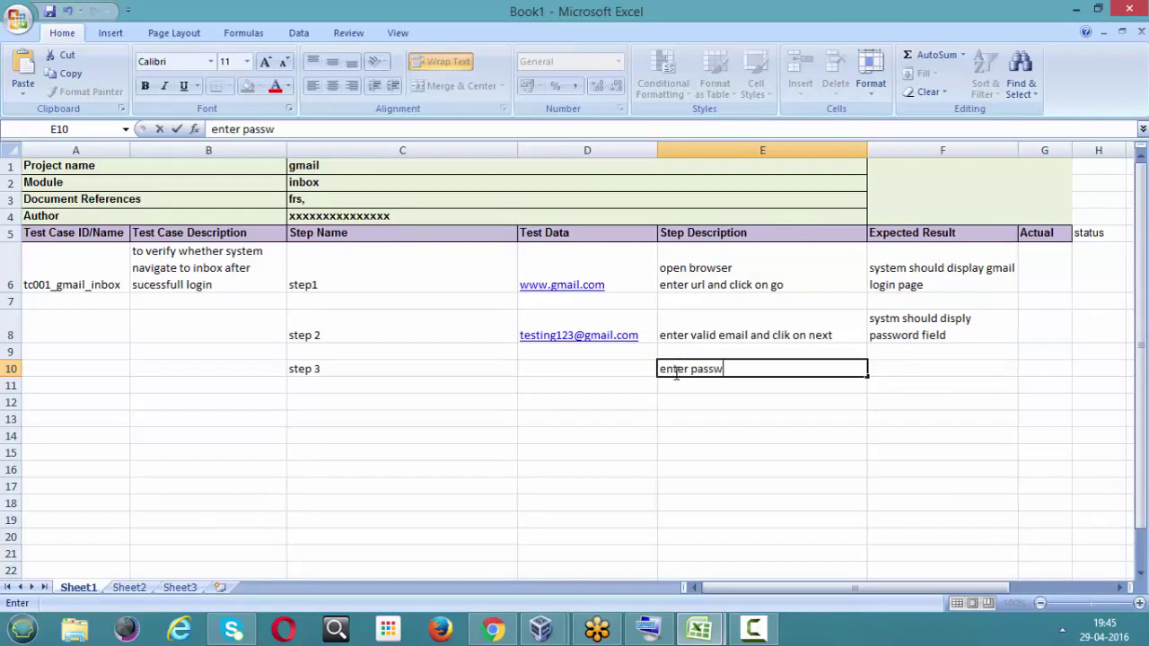
type("ord and clik on si")
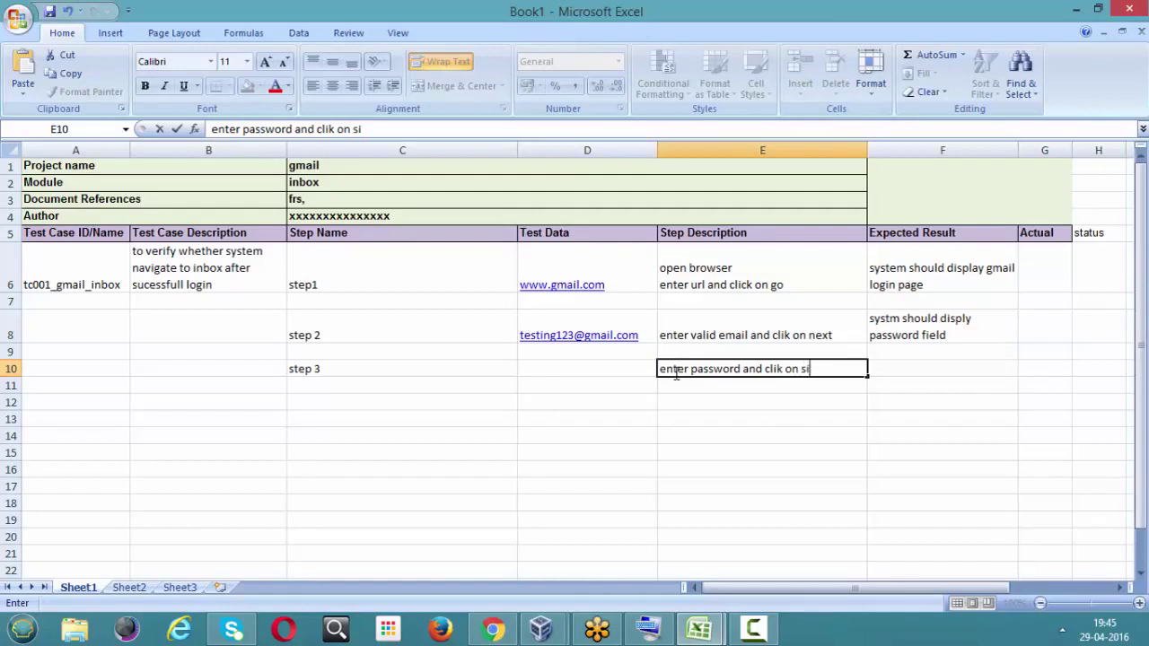
type("gin")
left_click(547, 369)
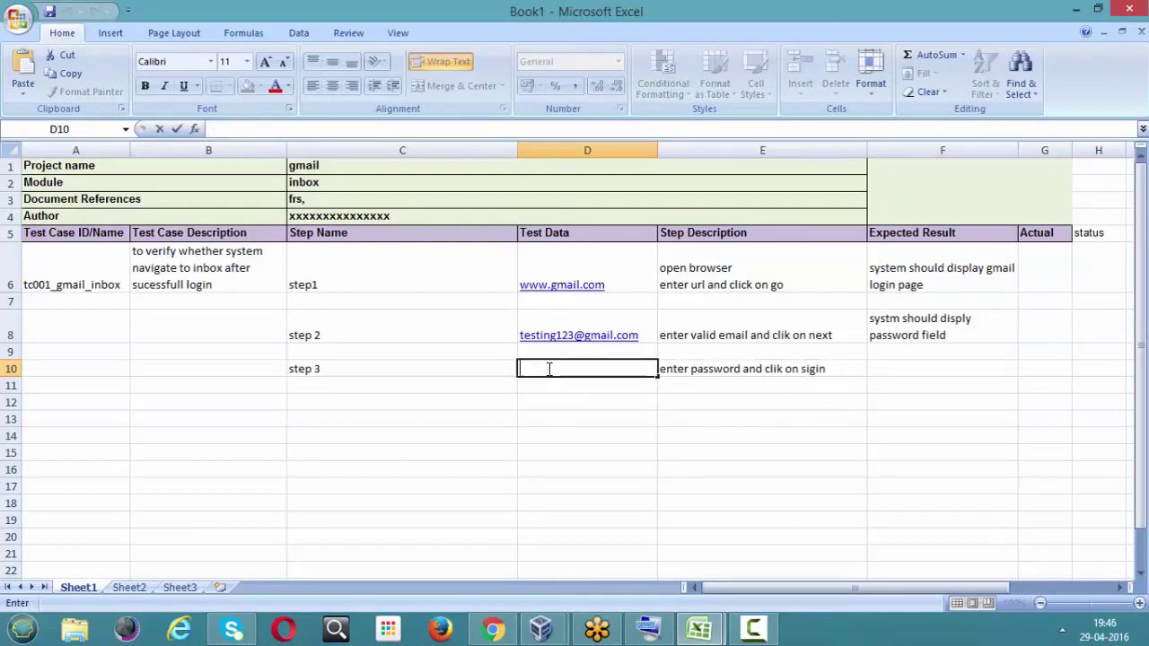
left_click(700, 470)
left_click(882, 370)
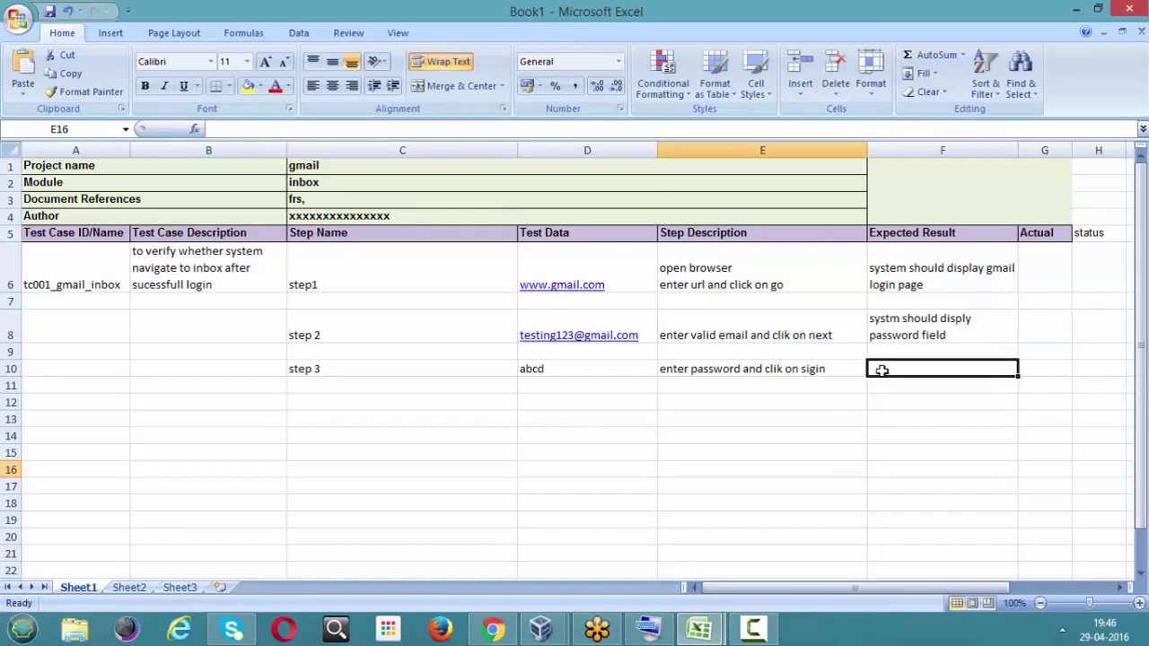
double_click(882, 370)
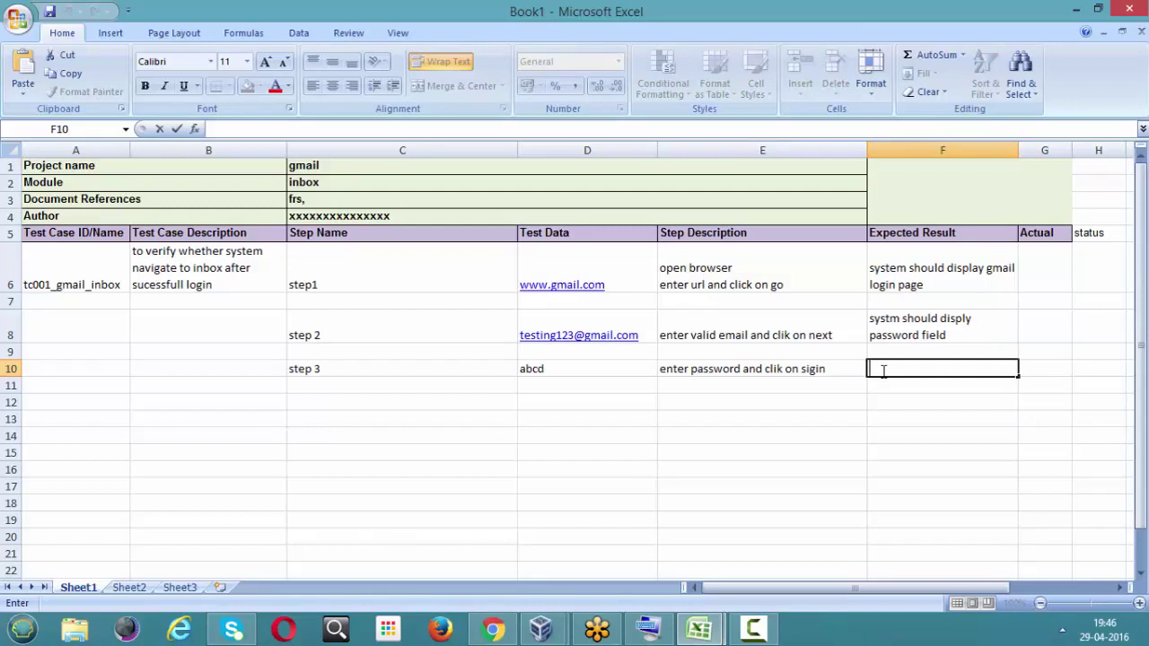
Type 'system should navigate to inbox' in F10, fixing the 'nivagate' typo
type("system should n")
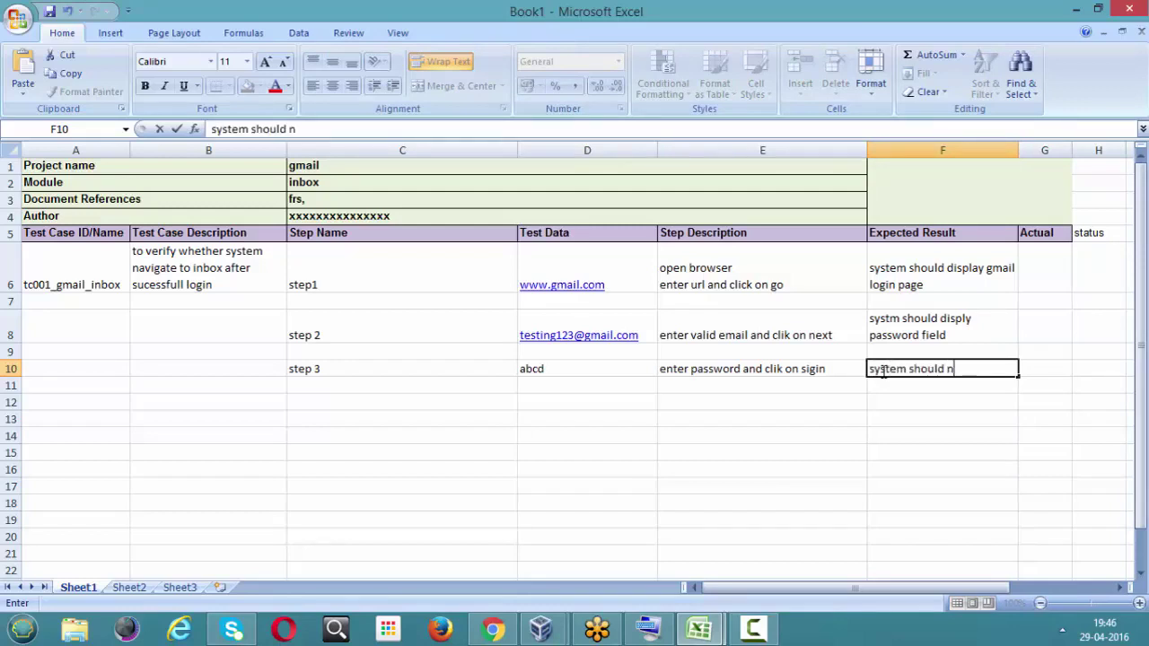
type("avigae to")
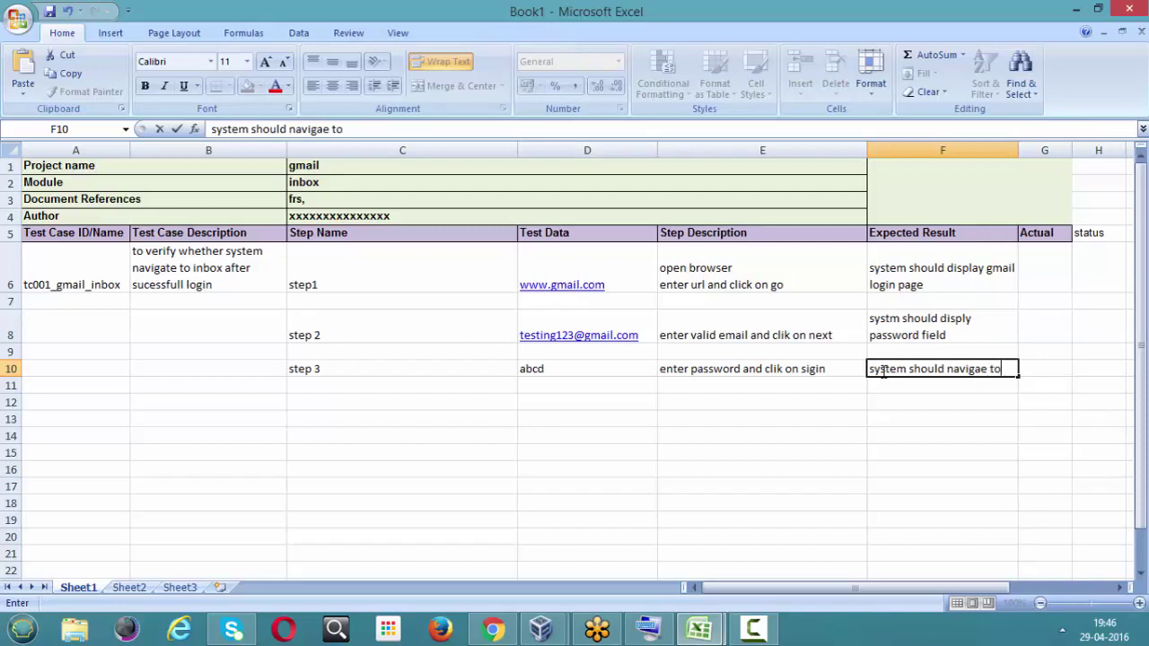
key("BackSpace")
key("BackSpace")
key("BackSpace")
key("BackSpace")
key("BackSpace")
key("BackSpace")
key("BackSpace")
key("BackSpace")
key("BackSpace")
key("BackSpace")
type("ivagate to inbox")
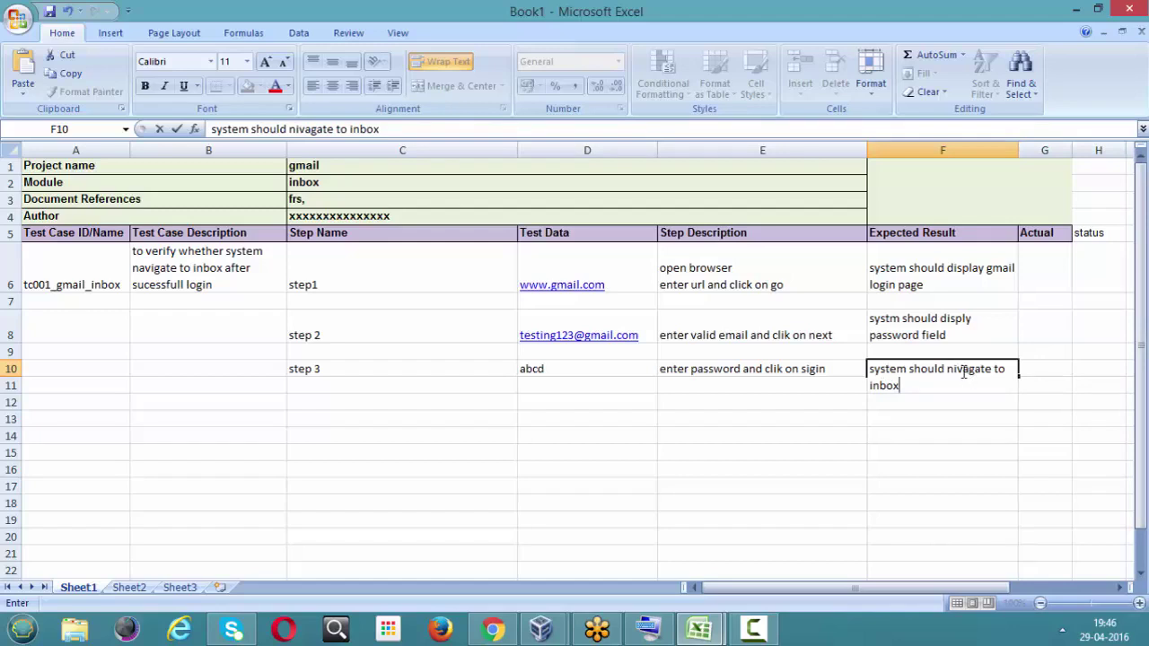
double_click(966, 369)
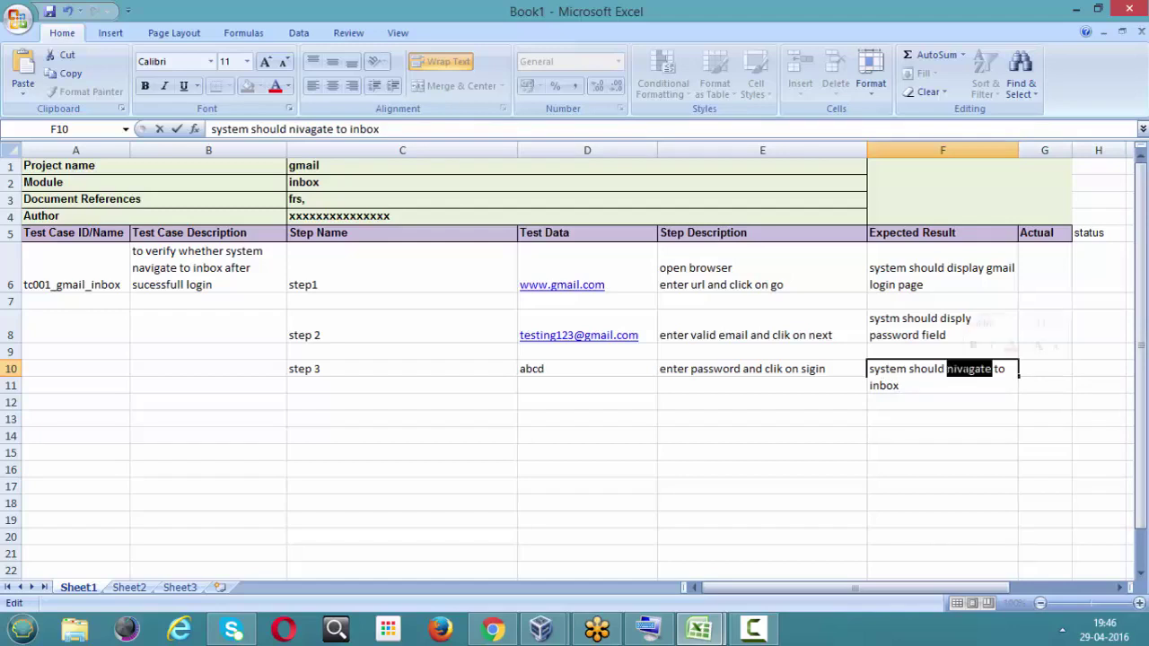
type("na")
type("k")
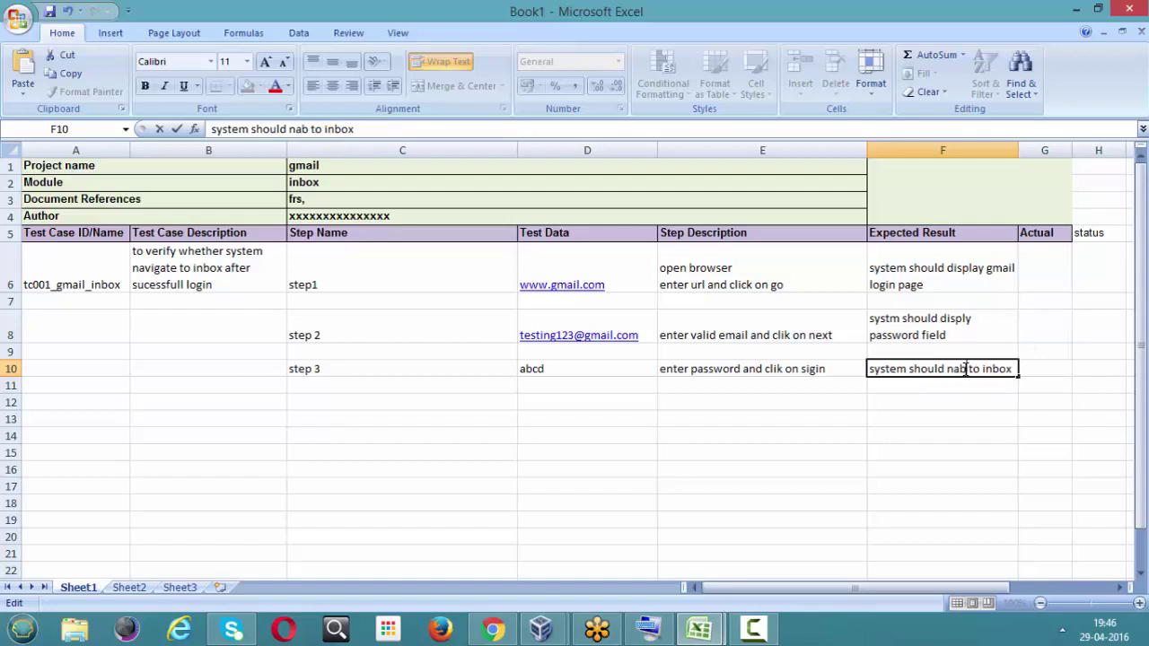
key("BackSpace")
type("vigate")
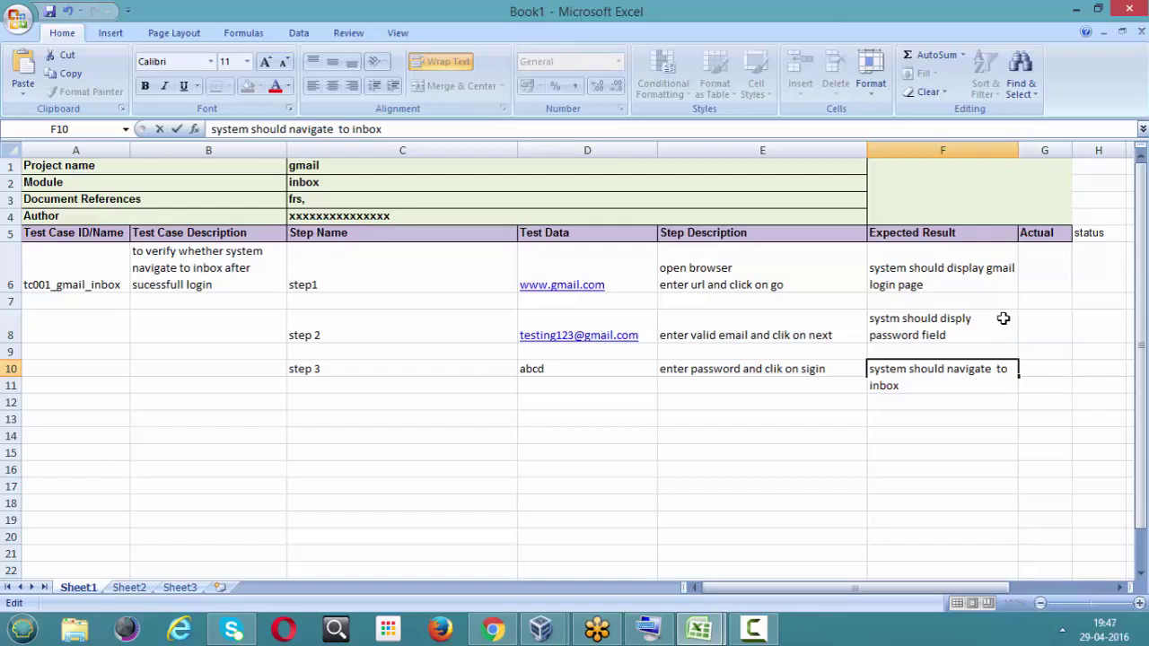
left_click(931, 383)
left_click(916, 457)
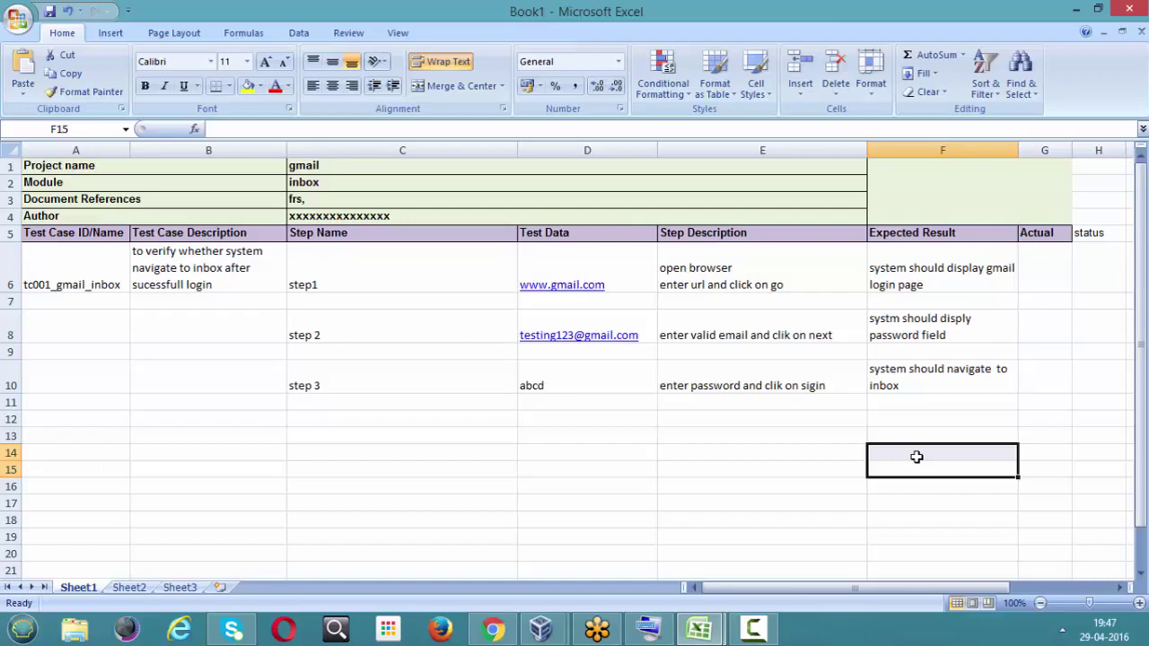
Review the steps by selecting C6:C16 and C6:E6, then bring up Chrome's Gmail sign-in page
left_click(331, 284)
left_click_drag(331, 285, 343, 478)
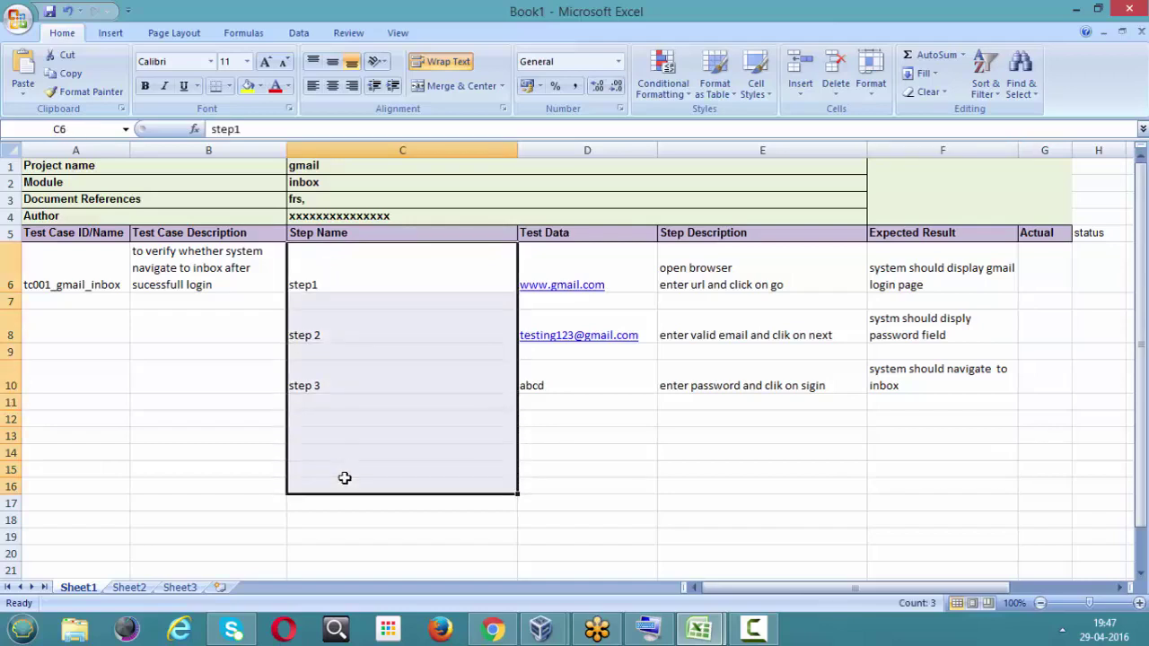
left_click(202, 403)
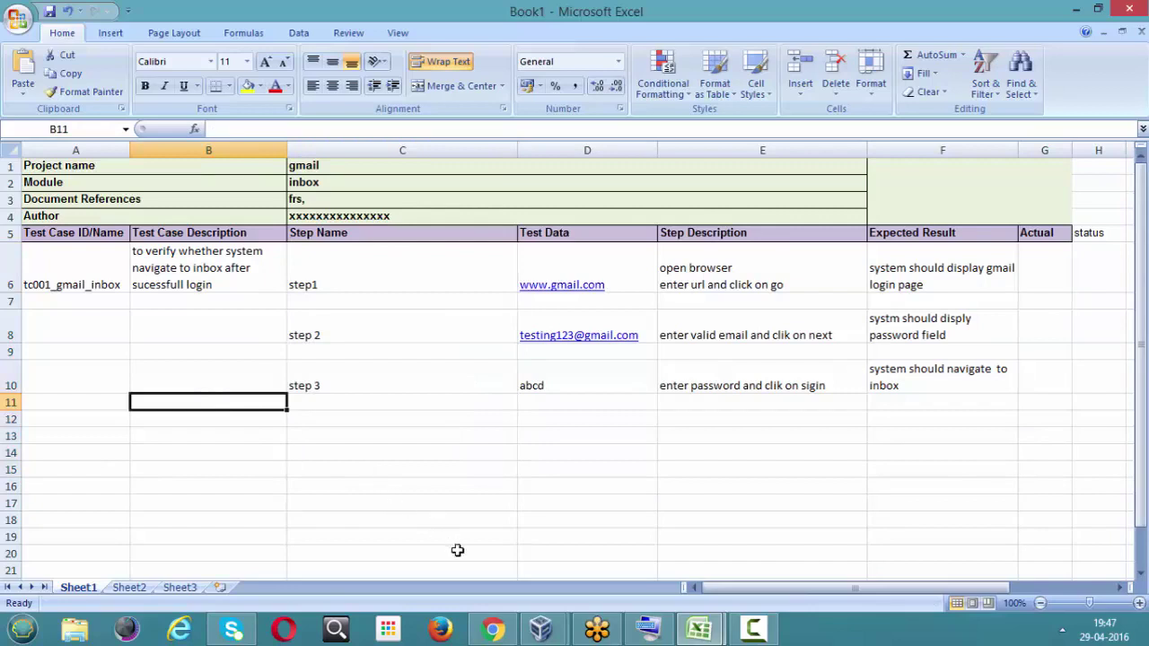
mouse_move(326, 272)
left_mouse_down()
mouse_move(418, 282)
mouse_move(620, 261)
mouse_move(824, 285)
mouse_move(912, 279)
left_mouse_up()
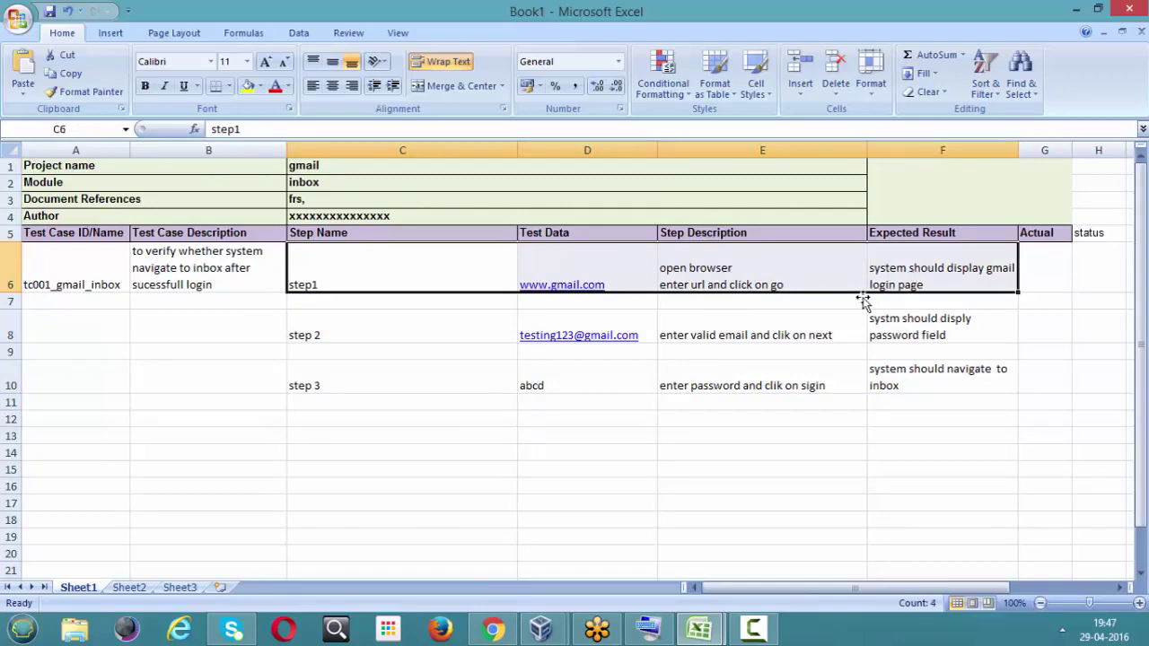
left_click(492, 628)
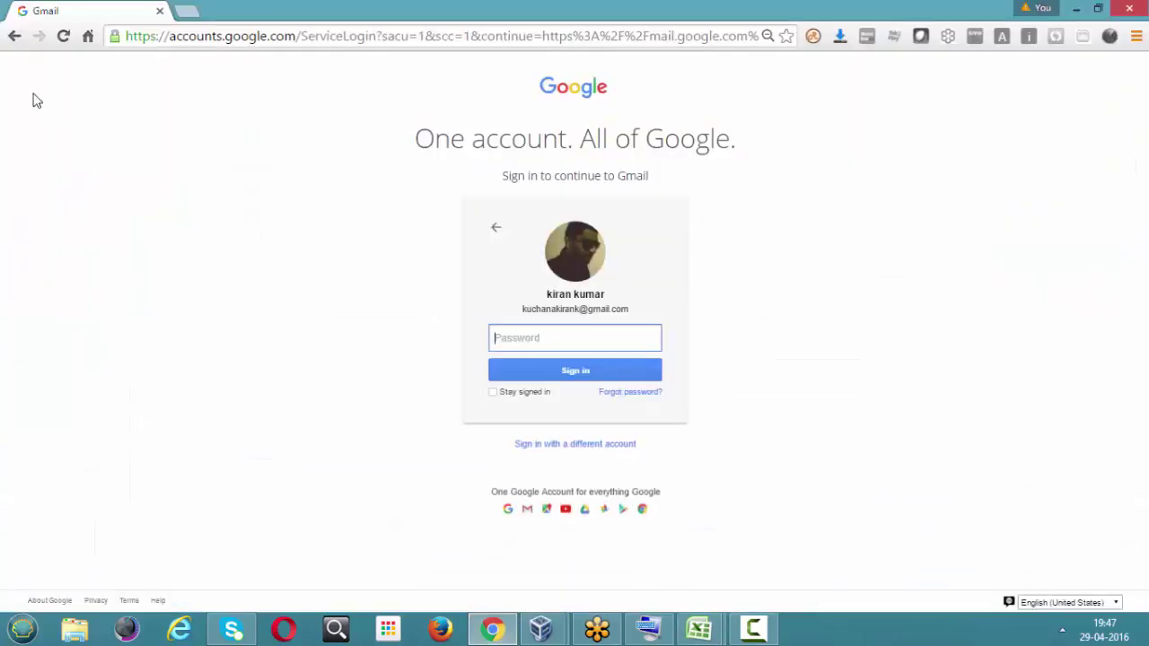
Go back from the password step and load gmail.com through the address bar
left_click(15, 38)
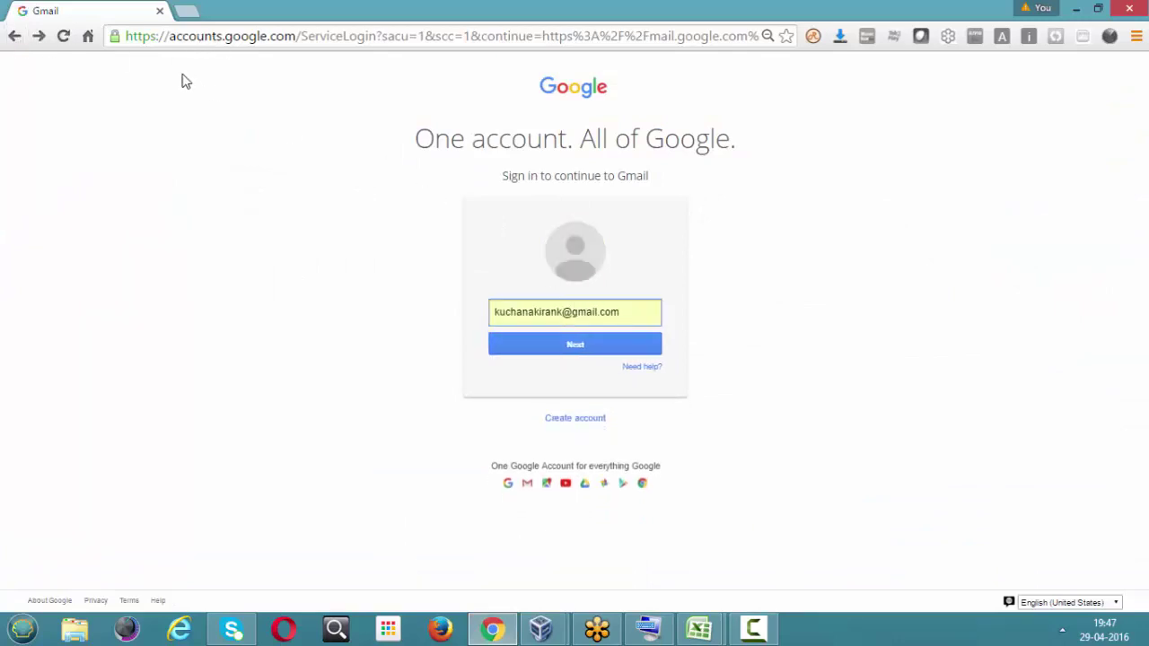
left_click(193, 34)
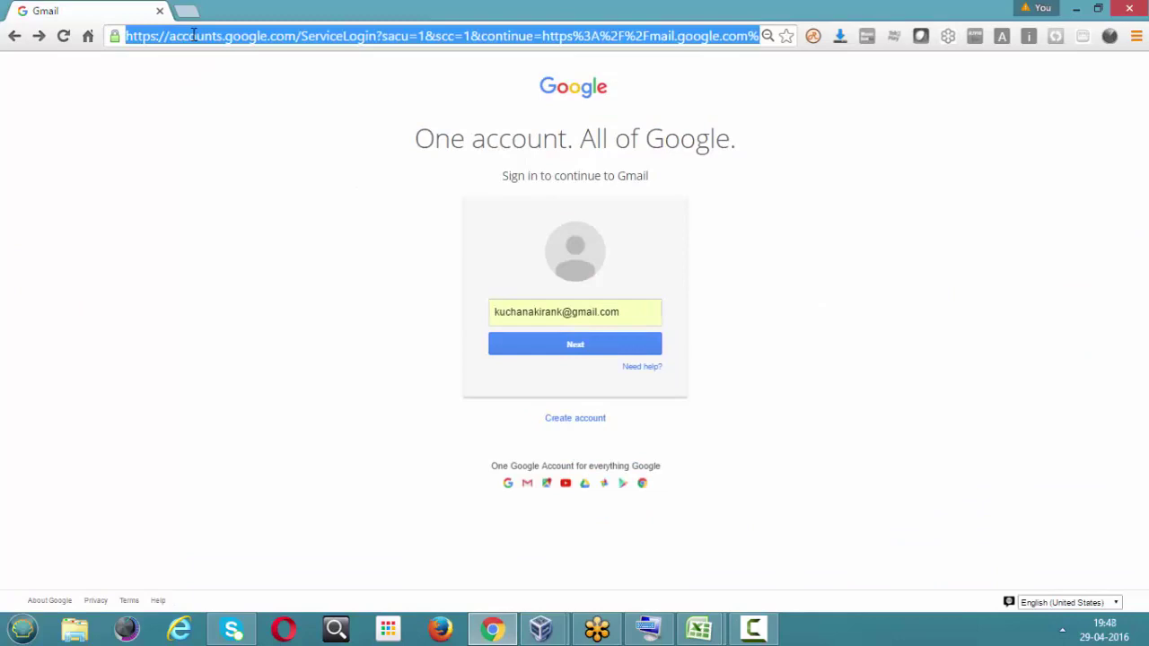
type("gma")
key("BackSpace")
key("BackSpace")
key("BackSpace")
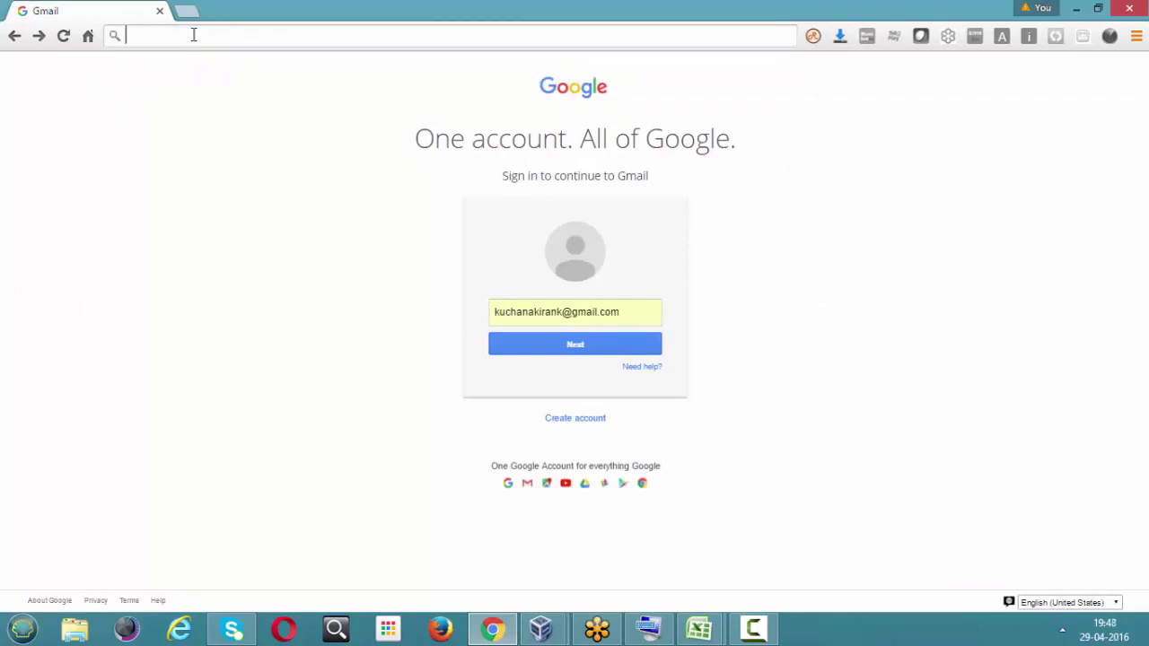
type("ama")
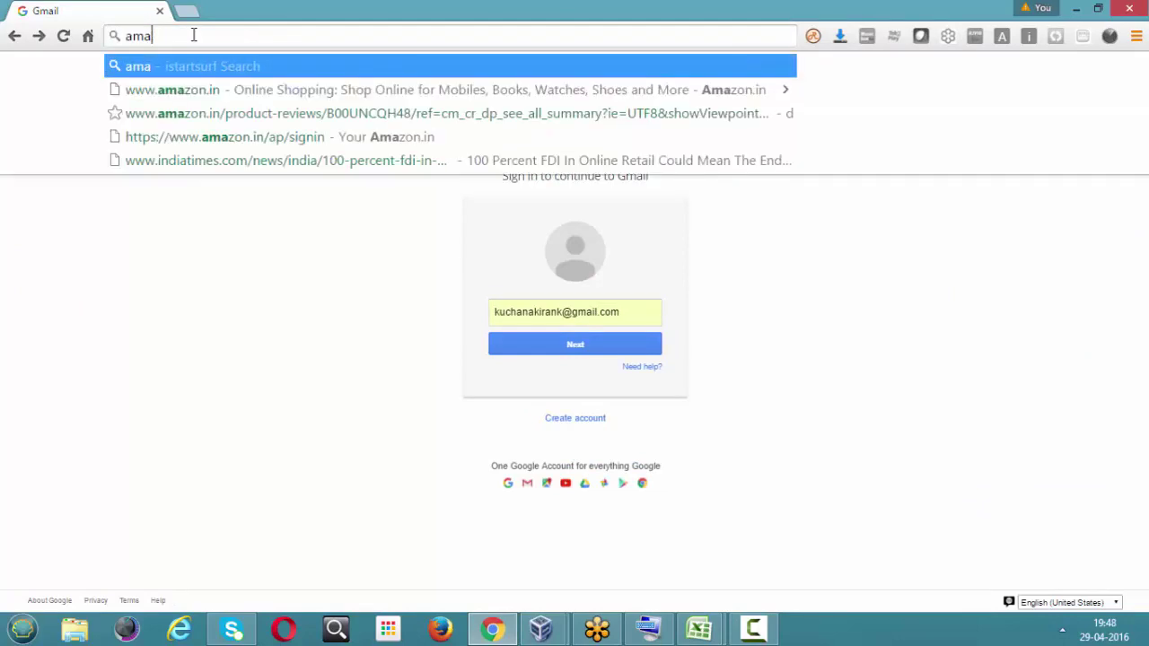
key("BackSpace")
key("BackSpace")
key("BackSpace")
type("gmail")
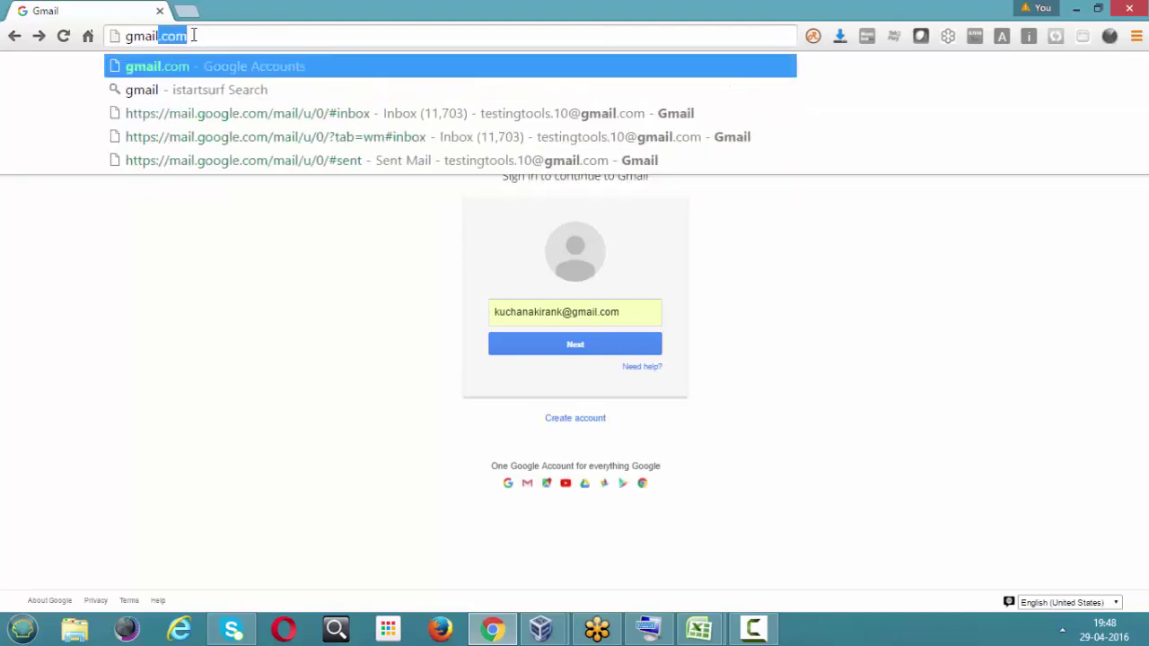
type(".com")
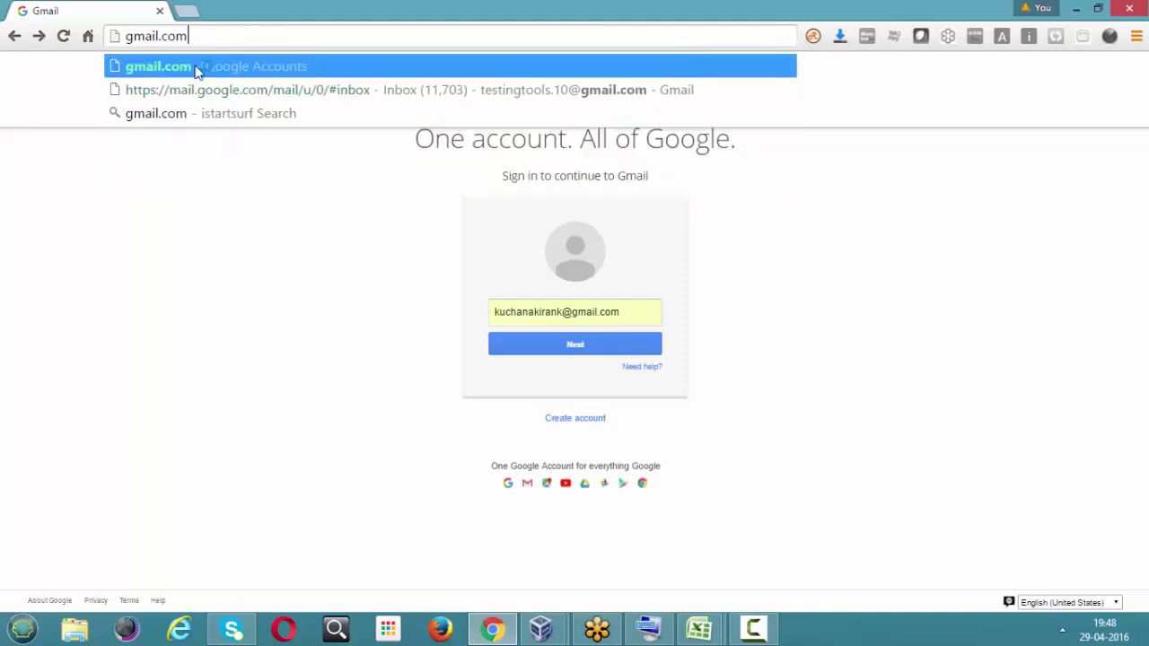
left_click(197, 68)
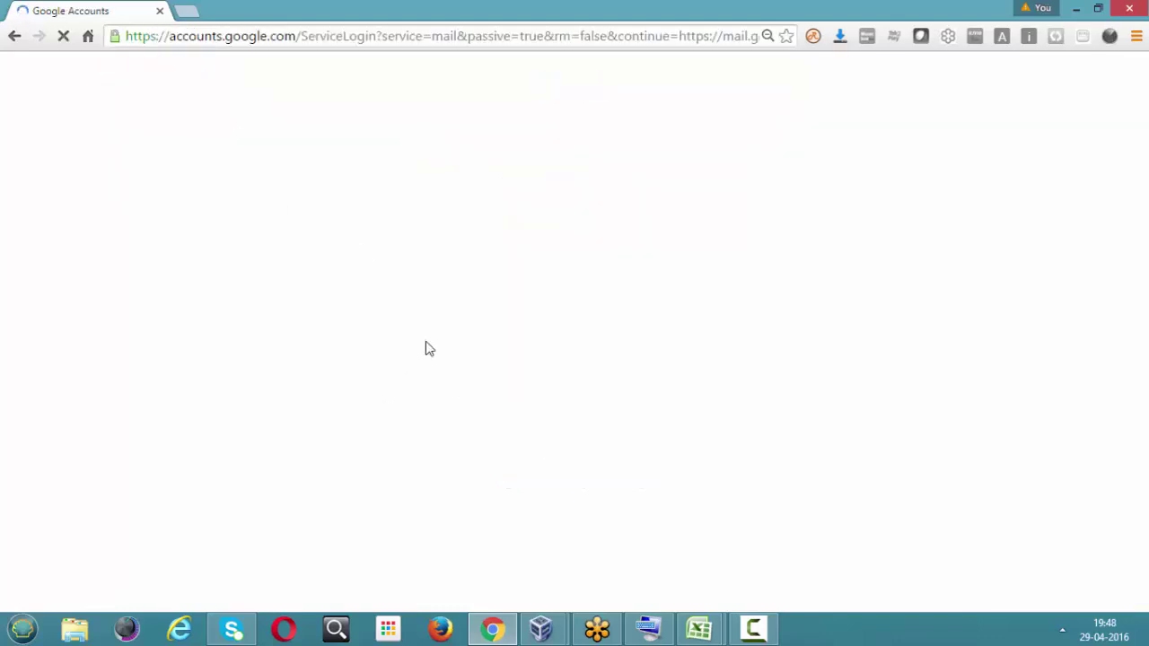
Choose to sign in with a different account, then return to Excel
scroll(273, 341, "down", 2)
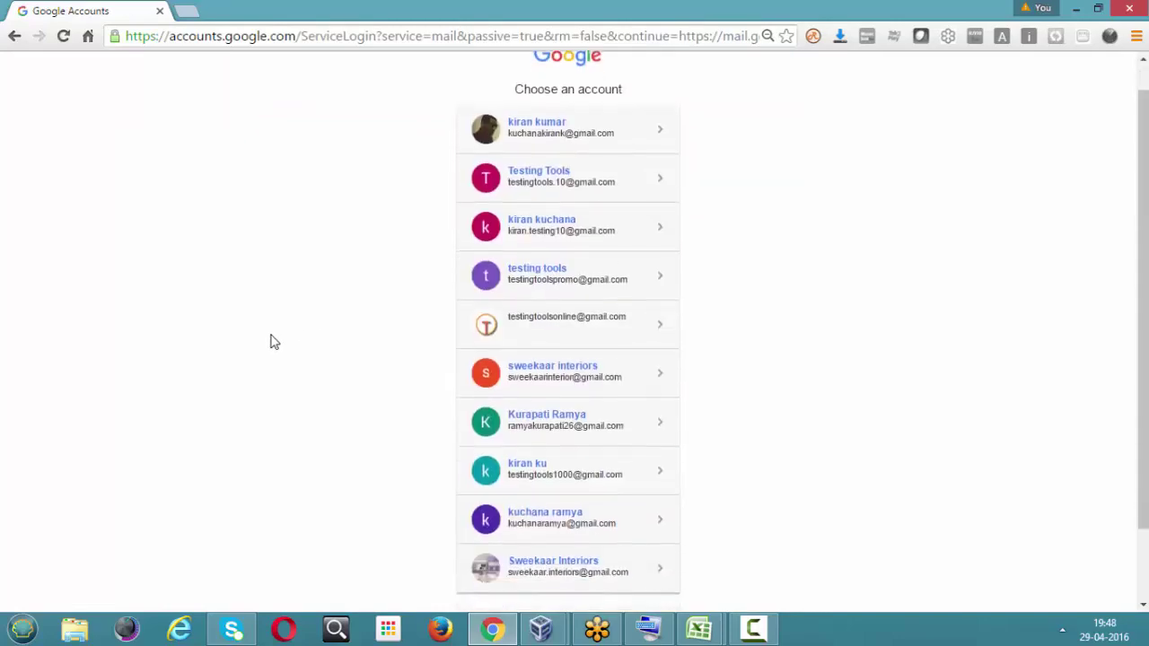
left_click(514, 535)
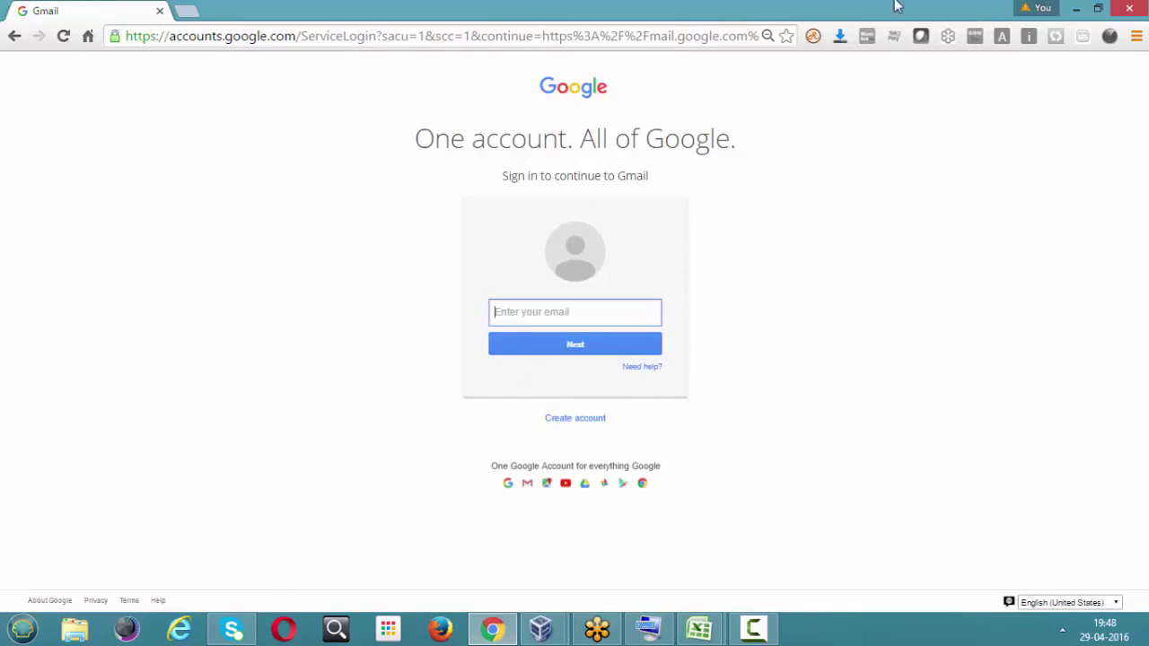
left_click(1076, 8)
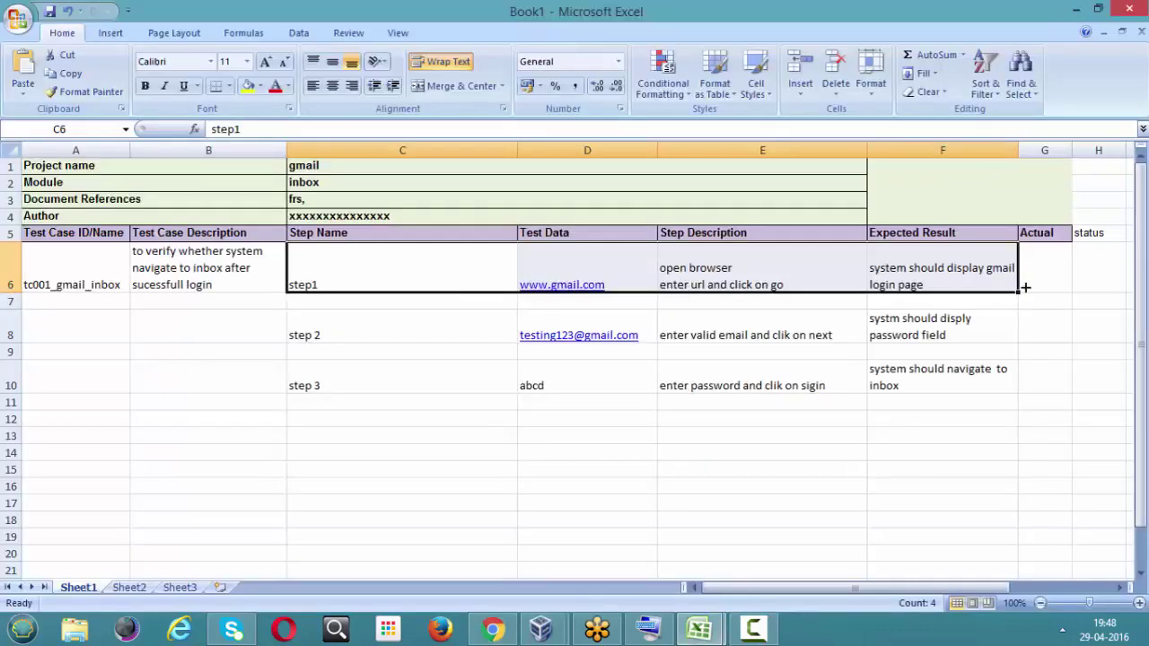
Widen column G and type 'system had displayed gmail login page' into G6
left_click_drag(1073, 157, 1120, 150)
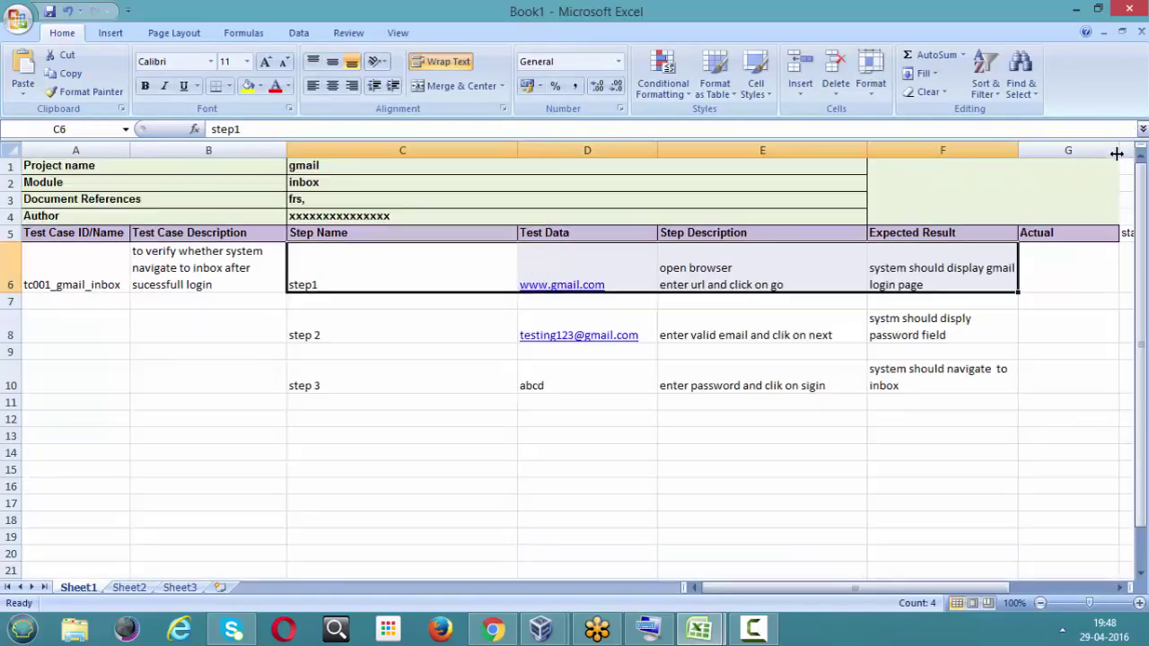
double_click(1046, 260)
type("s")
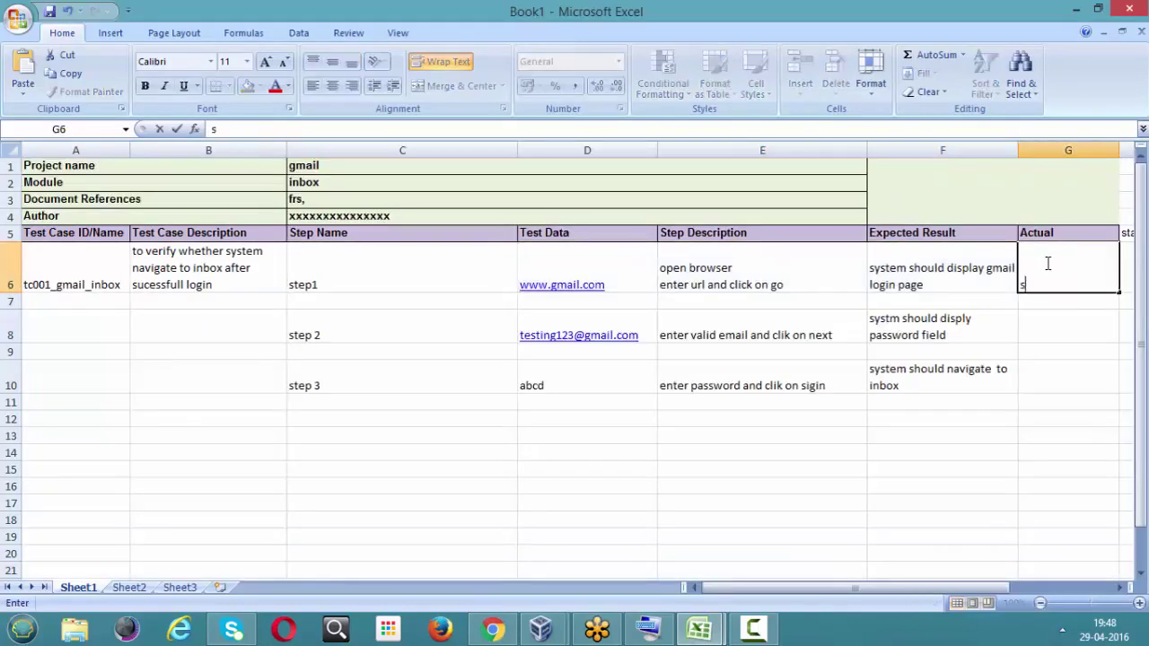
type("ystem had")
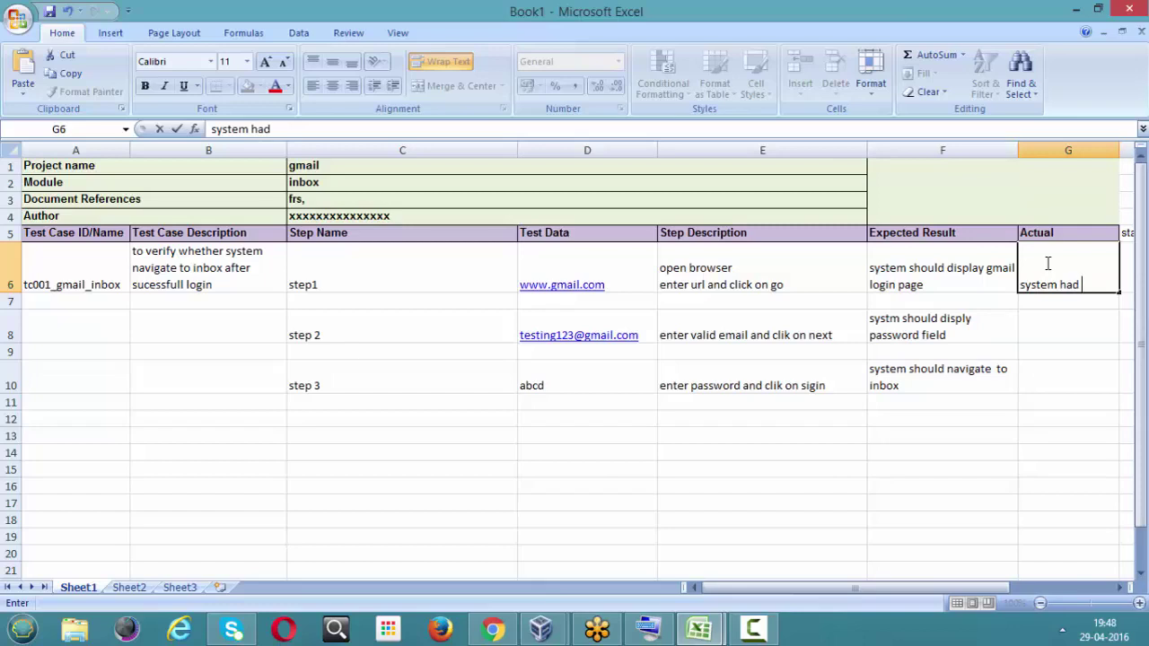
type("displayed")
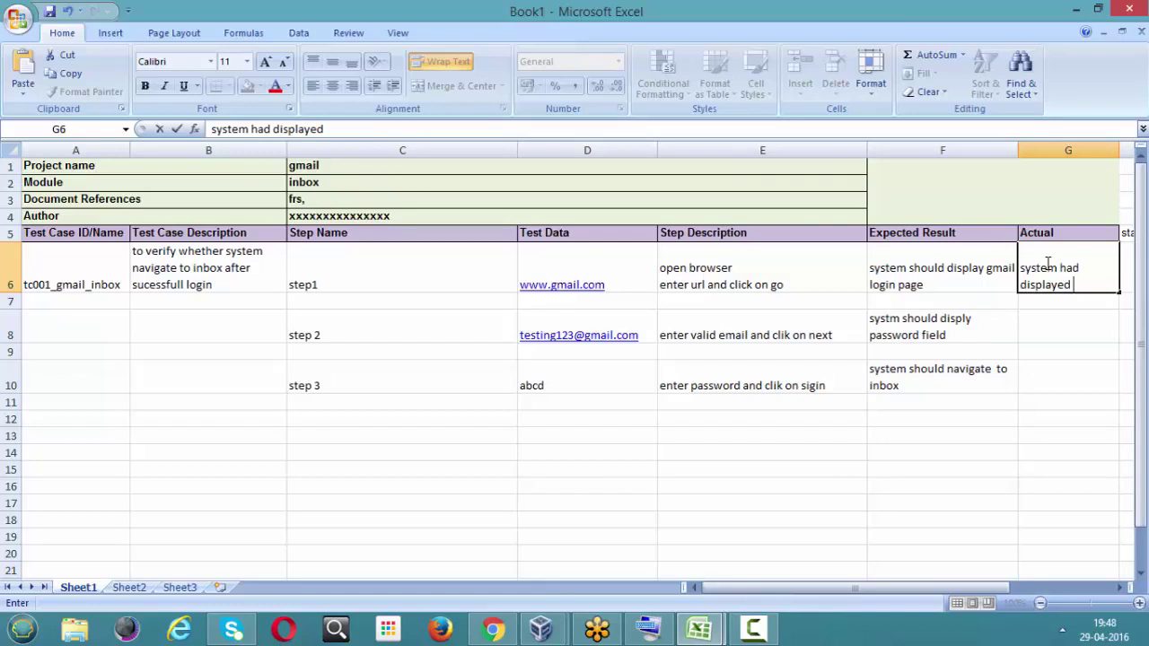
type(" gmail logi")
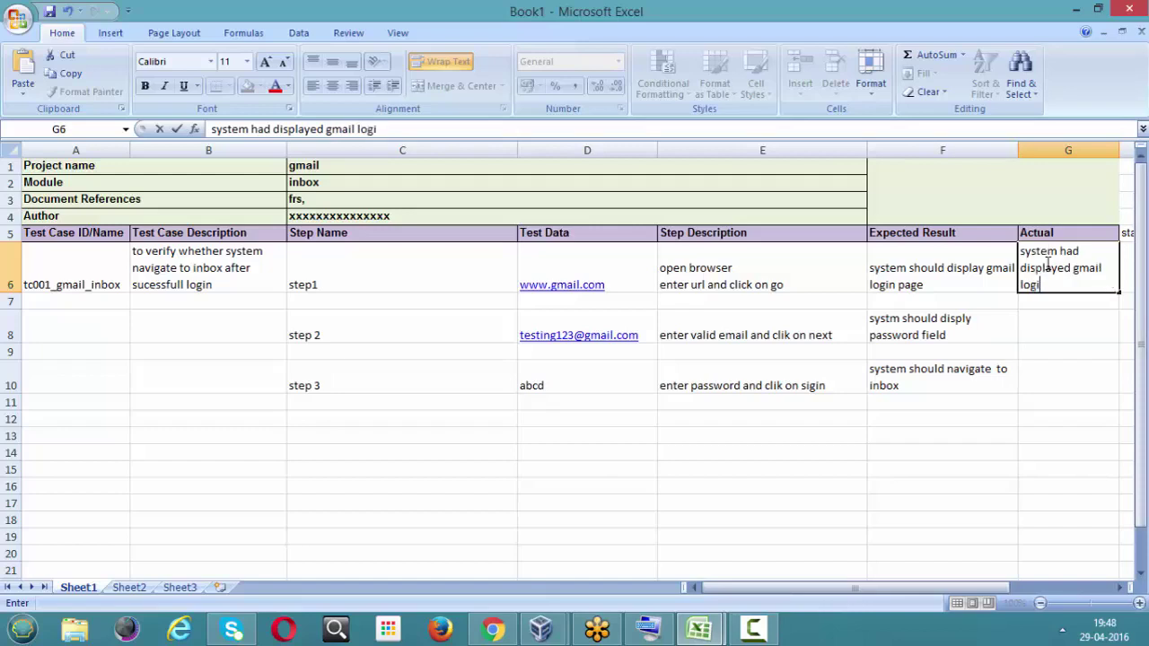
type("n page")
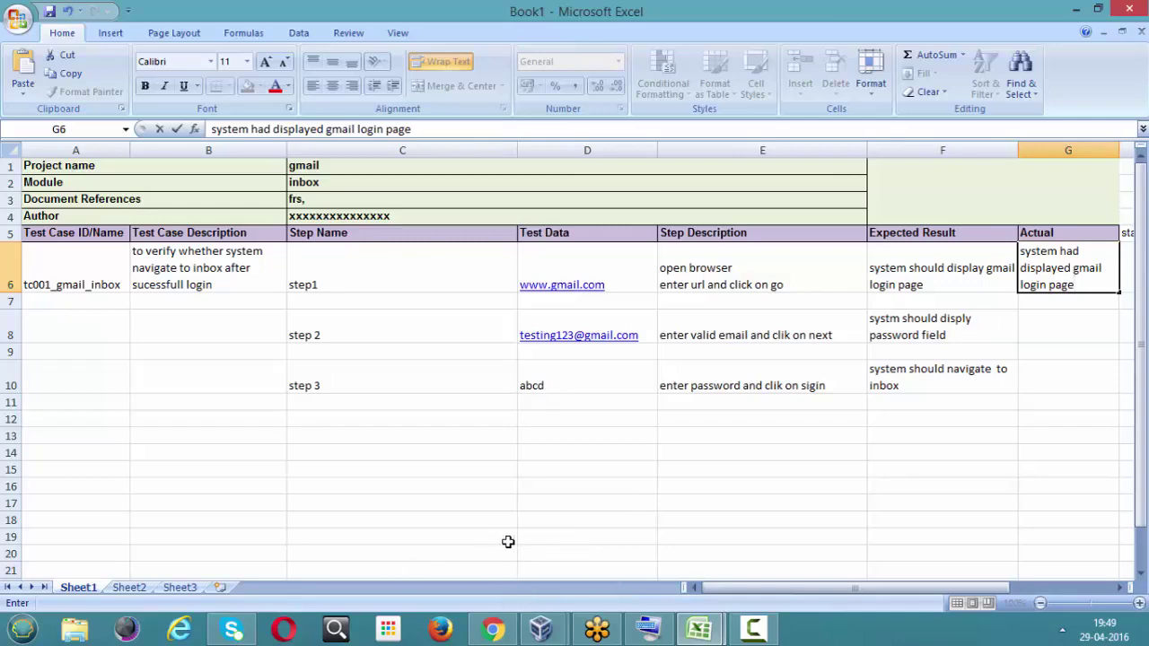
Fill in the test account's suggested email address in Chrome and continue to the password prompt
left_click(493, 630)
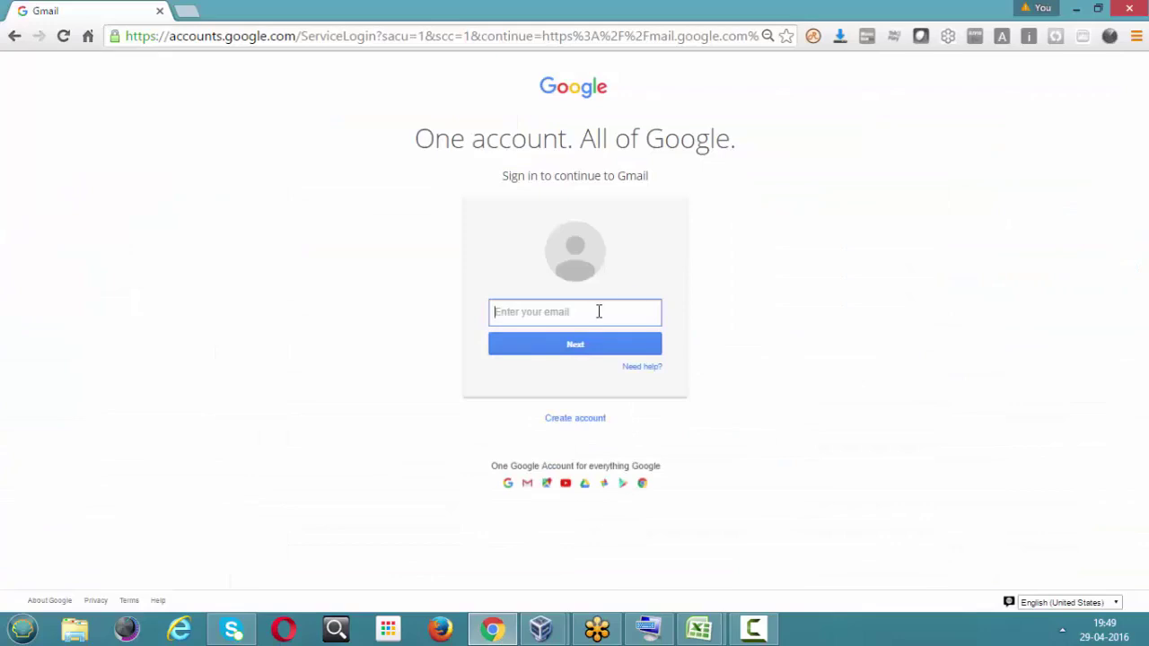
type("t")
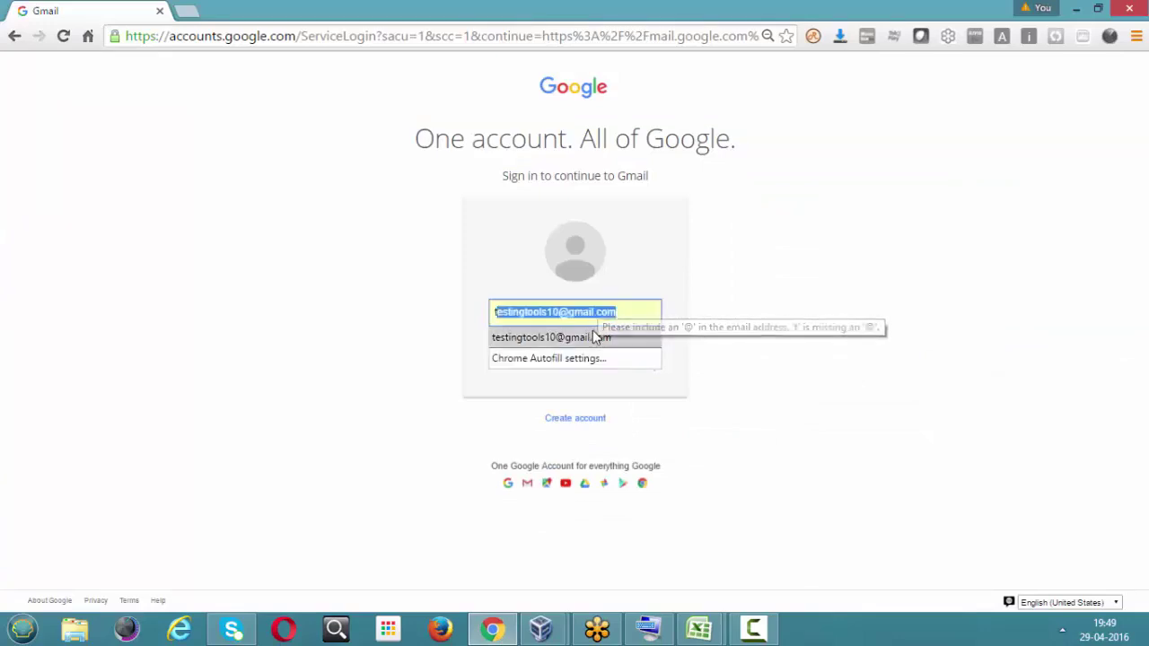
left_click(591, 331)
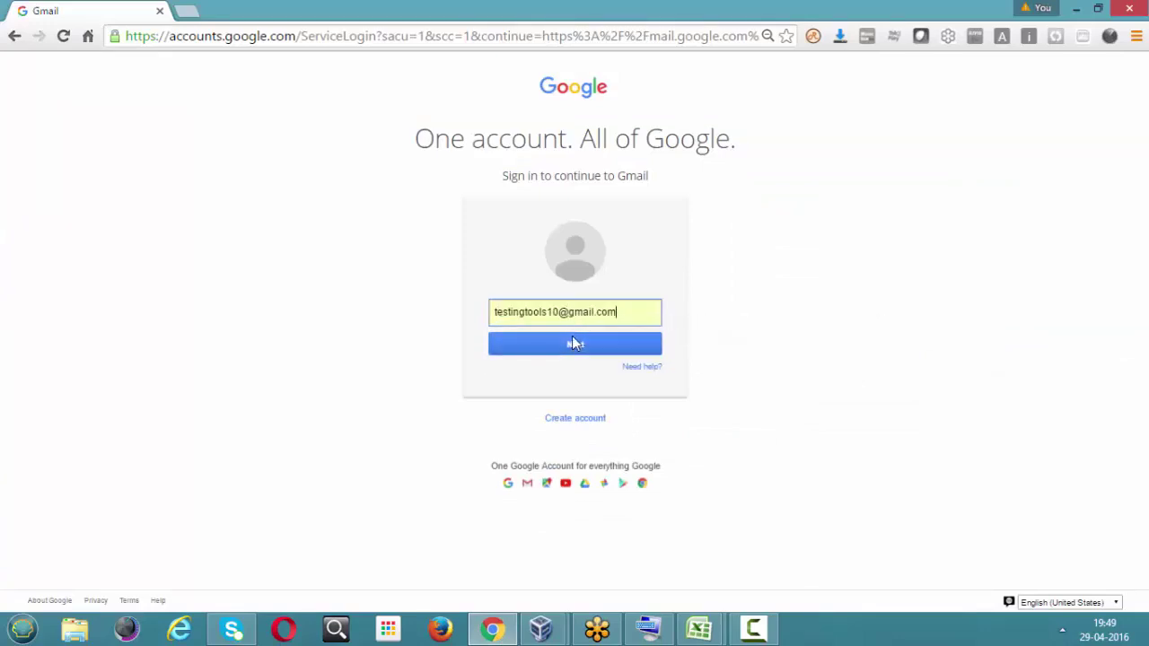
left_click(574, 349)
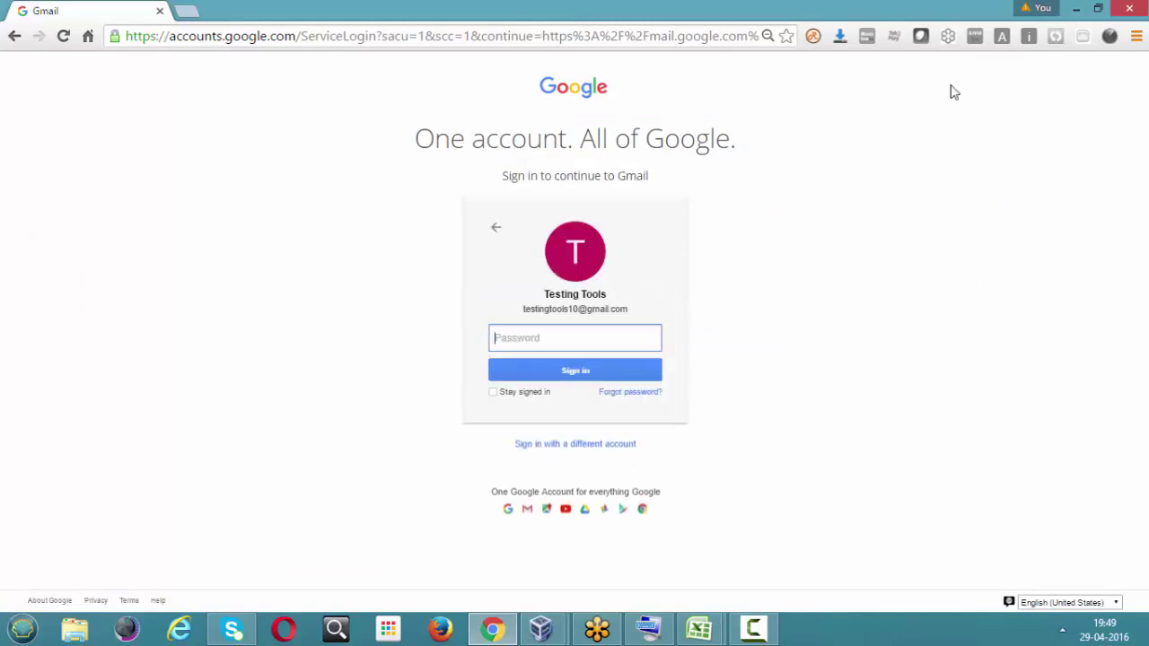
Enter 'system had displayed password field' in G8 as step 2's actual result
left_click(1080, 9)
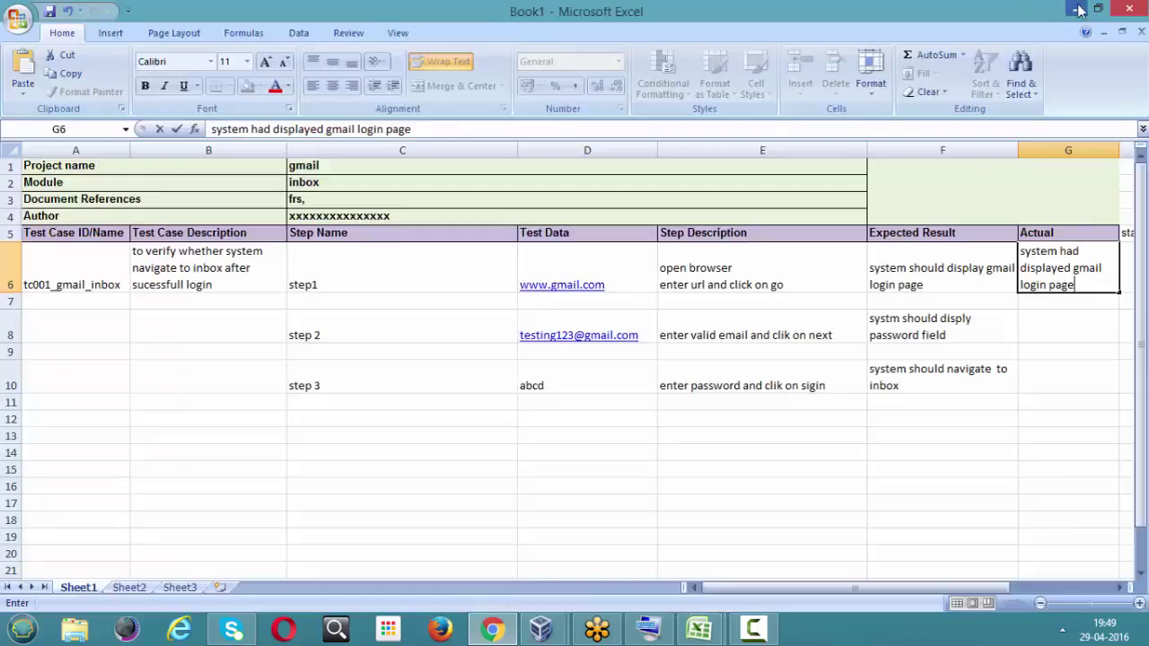
left_click(1035, 330)
double_click(1036, 330)
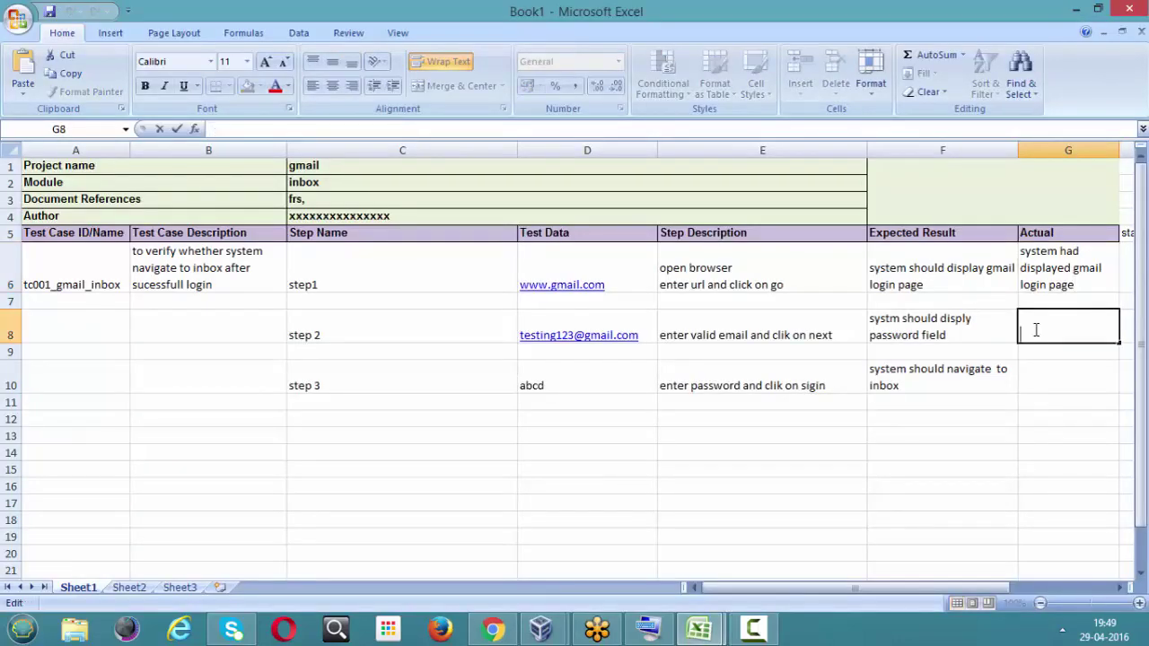
type("system had")
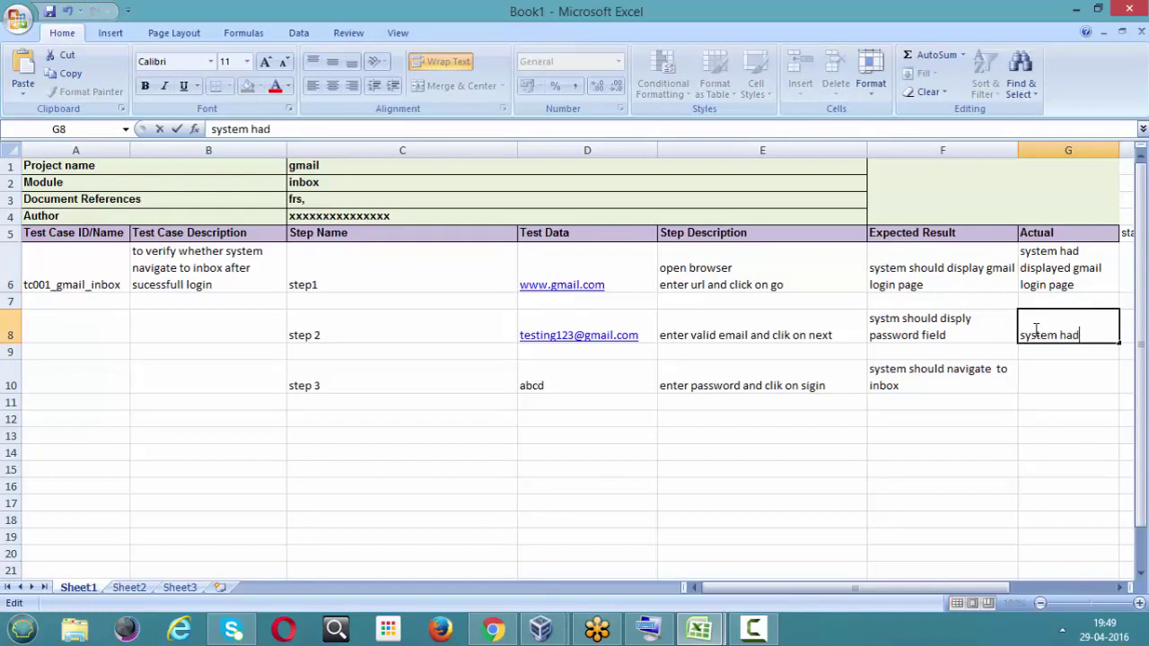
type(" displayed ")
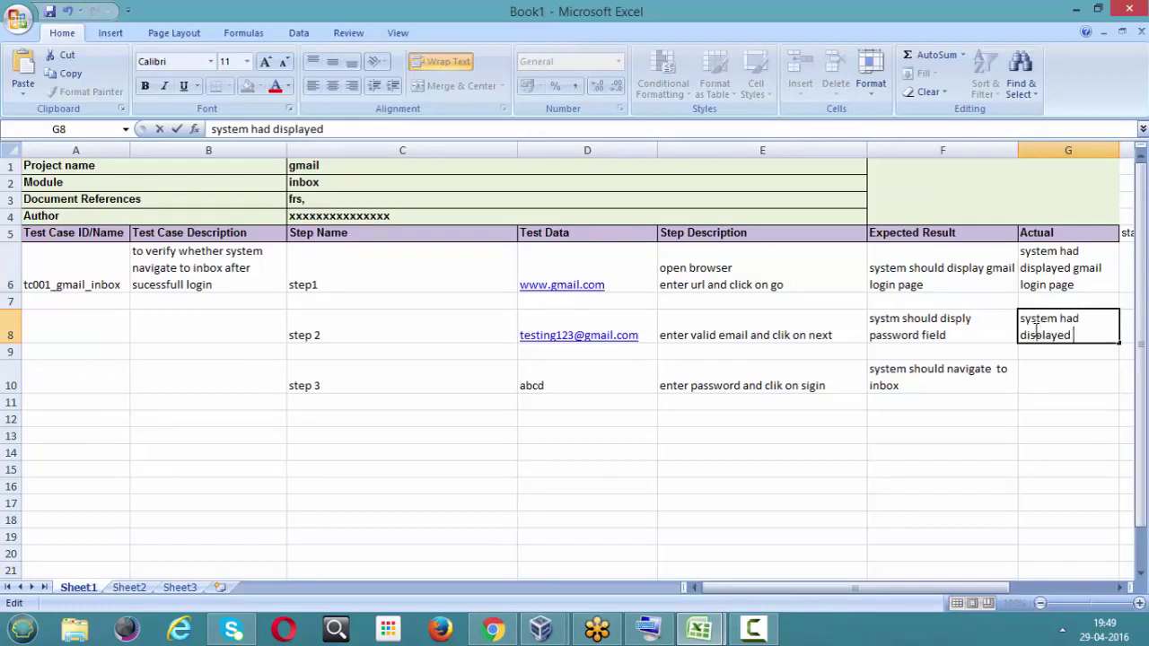
type("password f")
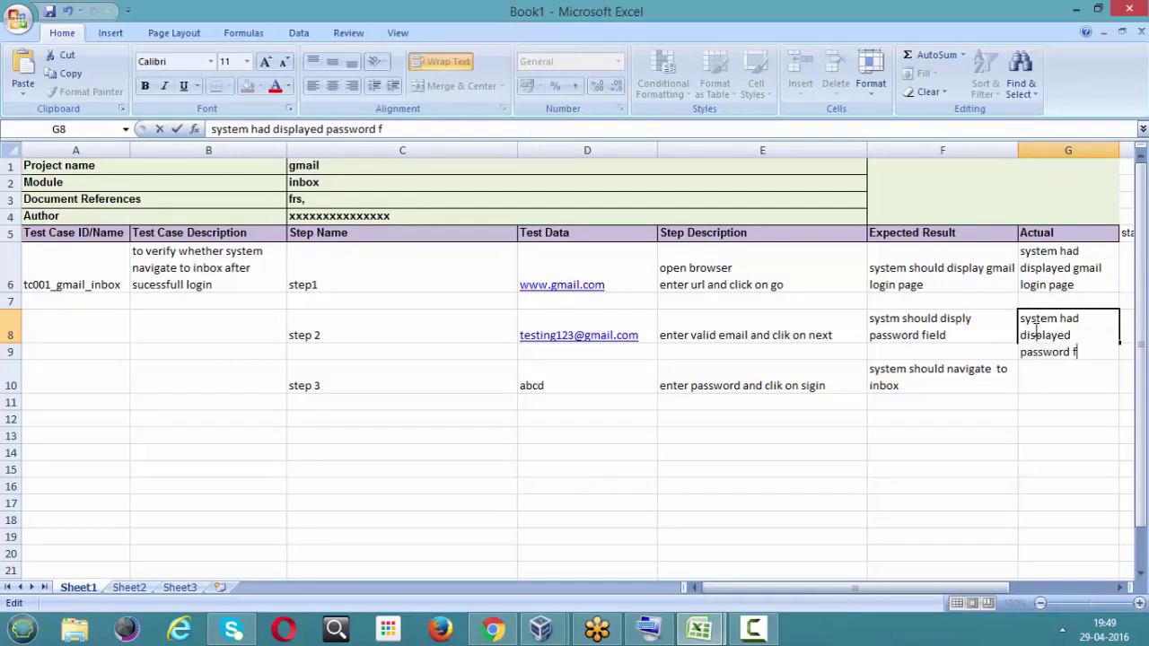
type("ield")
left_click(968, 458)
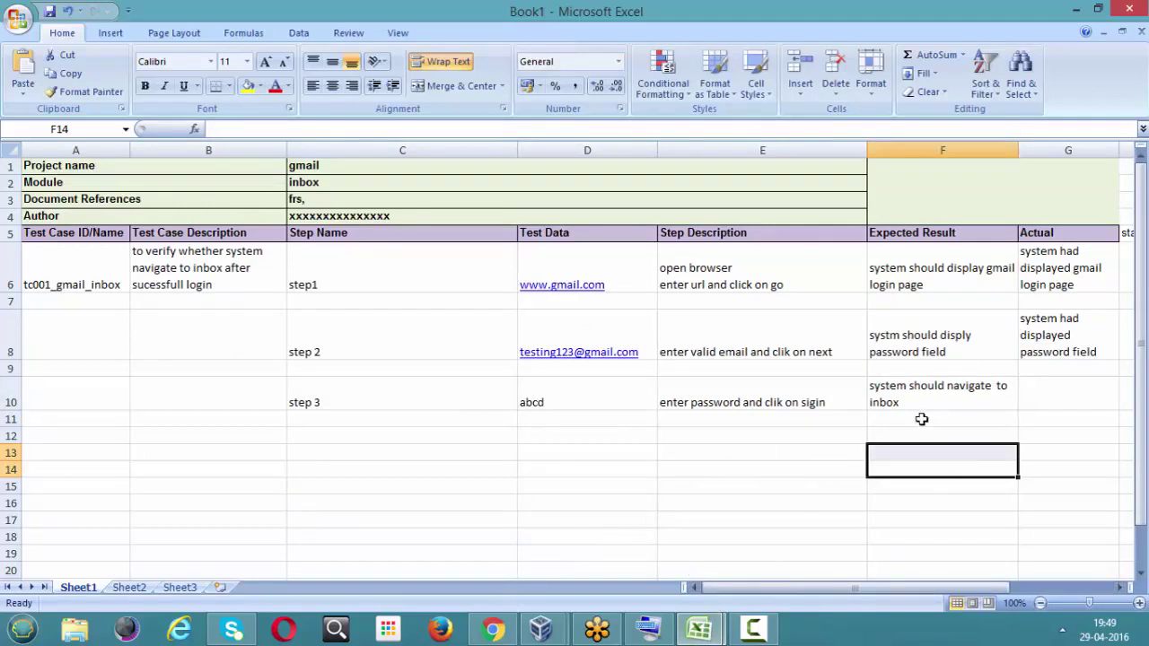
left_click(756, 628)
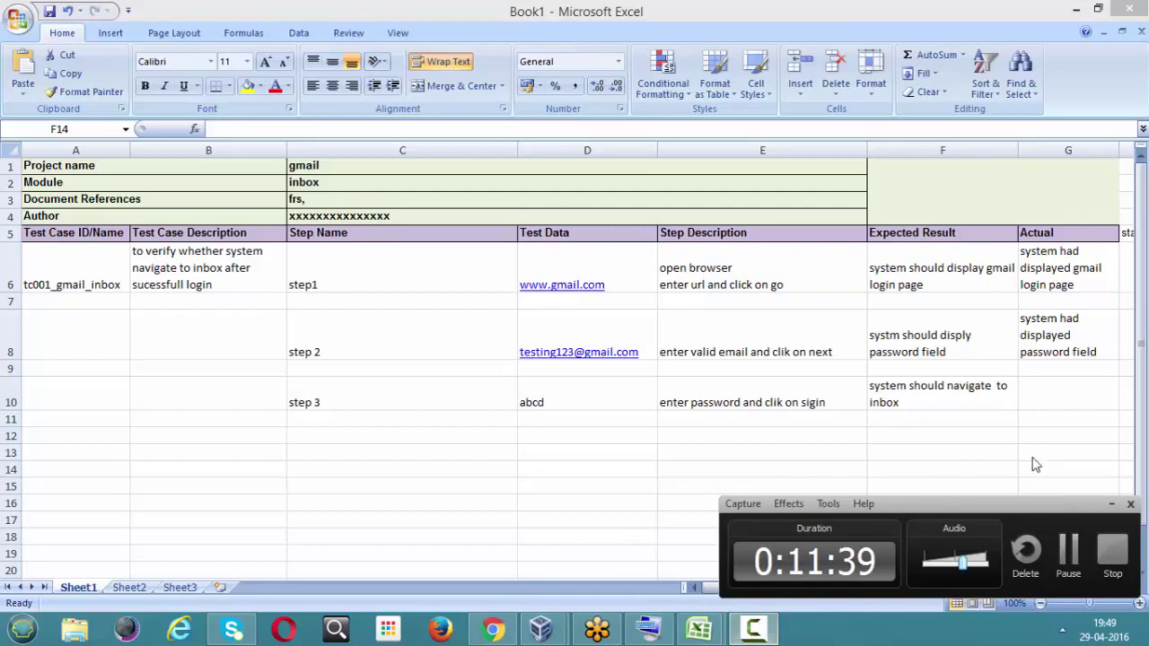
left_click(1068, 552)
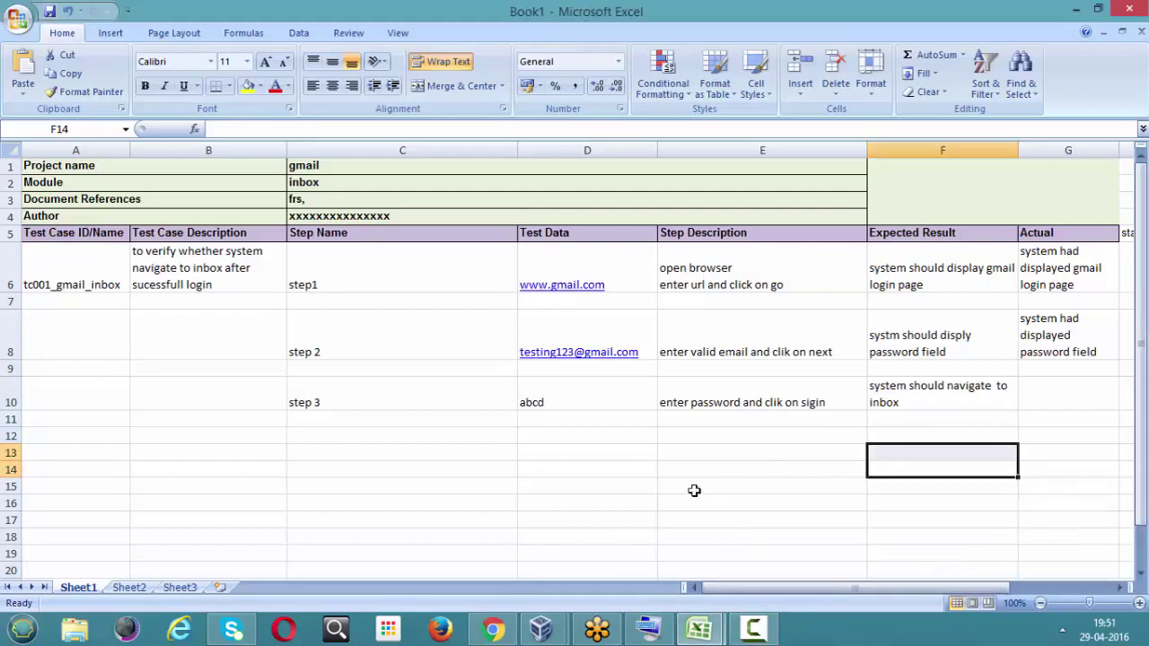
Type the account password and sign in to load the Gmail inbox, then return to Excel
left_click(493, 628)
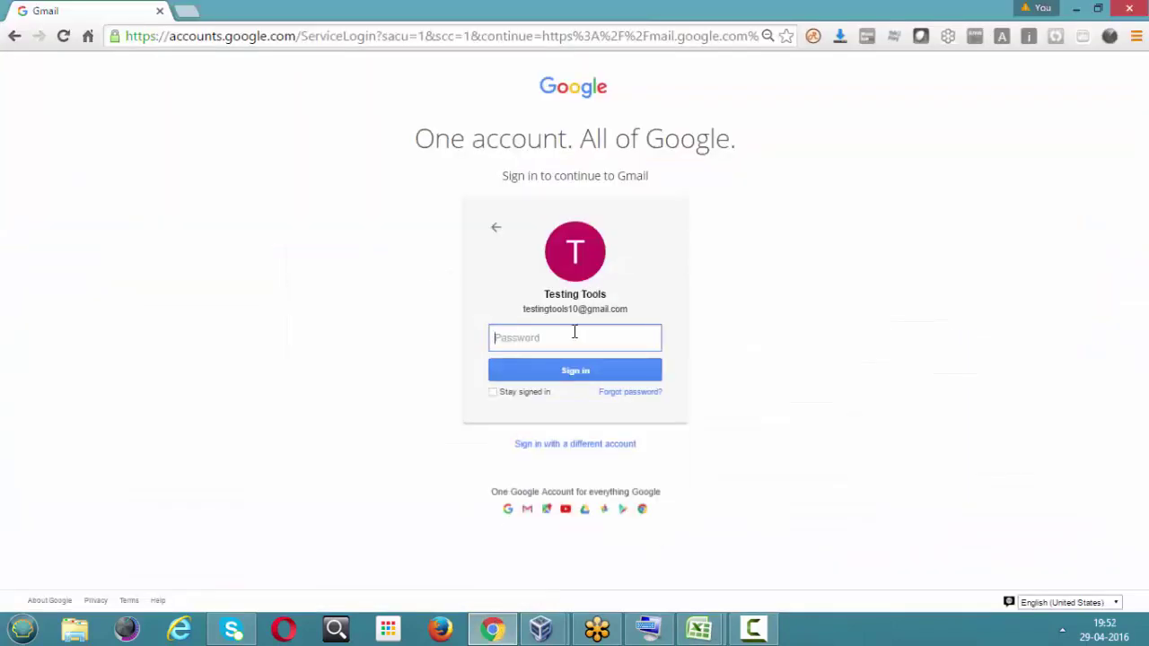
left_click(576, 370)
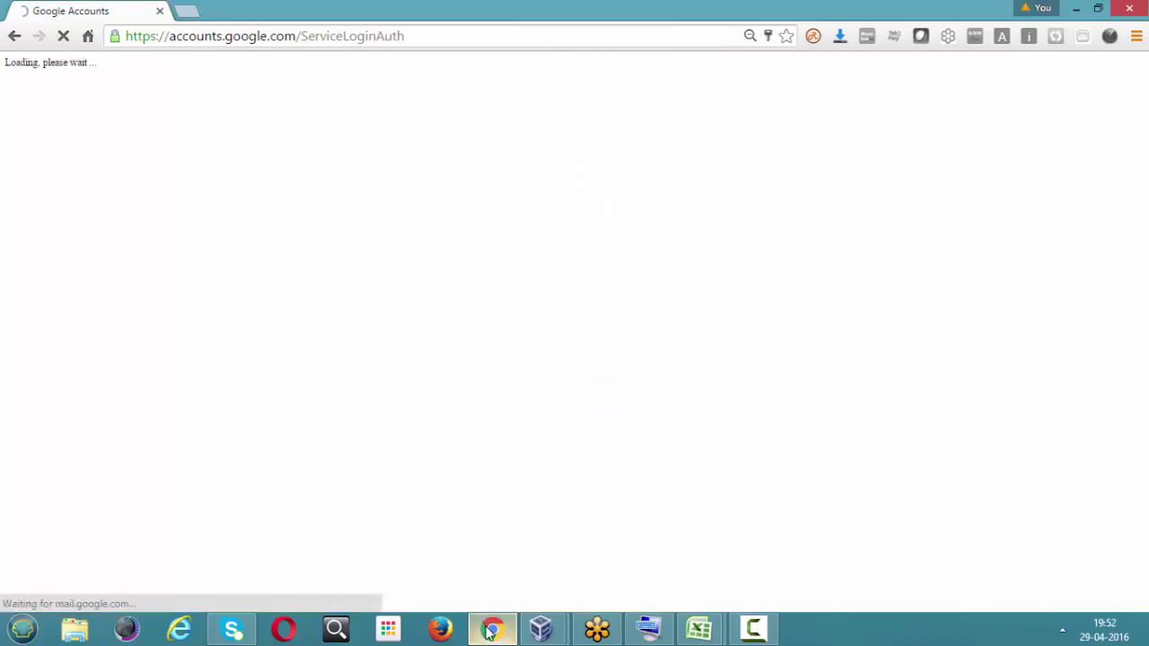
mouse_move(490, 632)
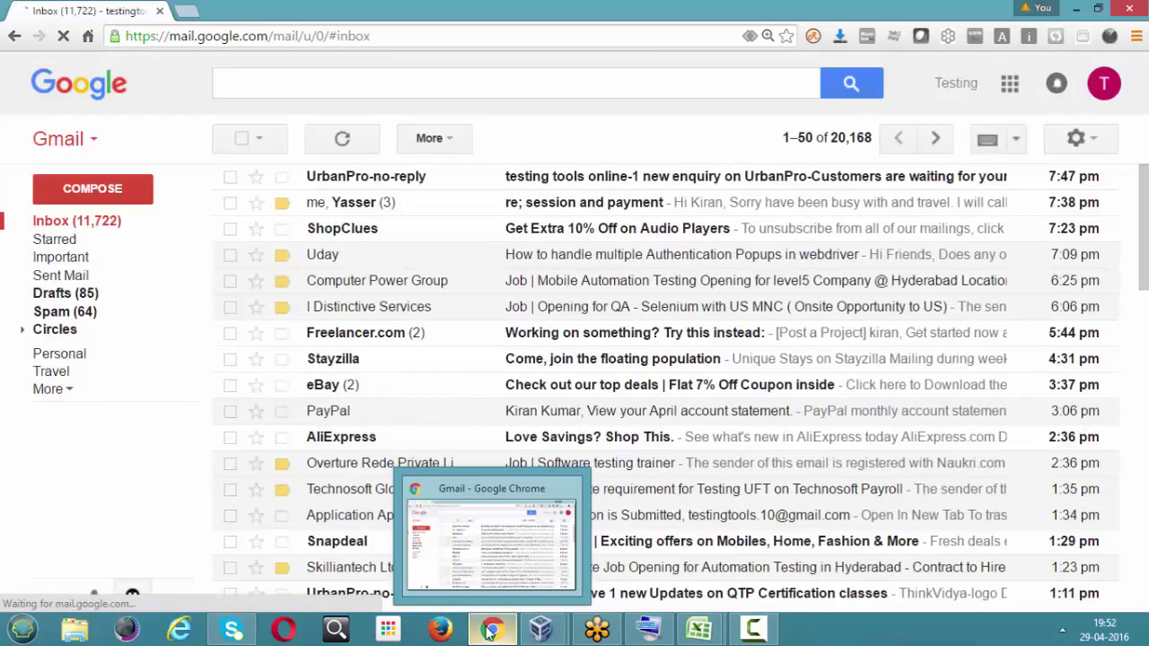
left_click(490, 631)
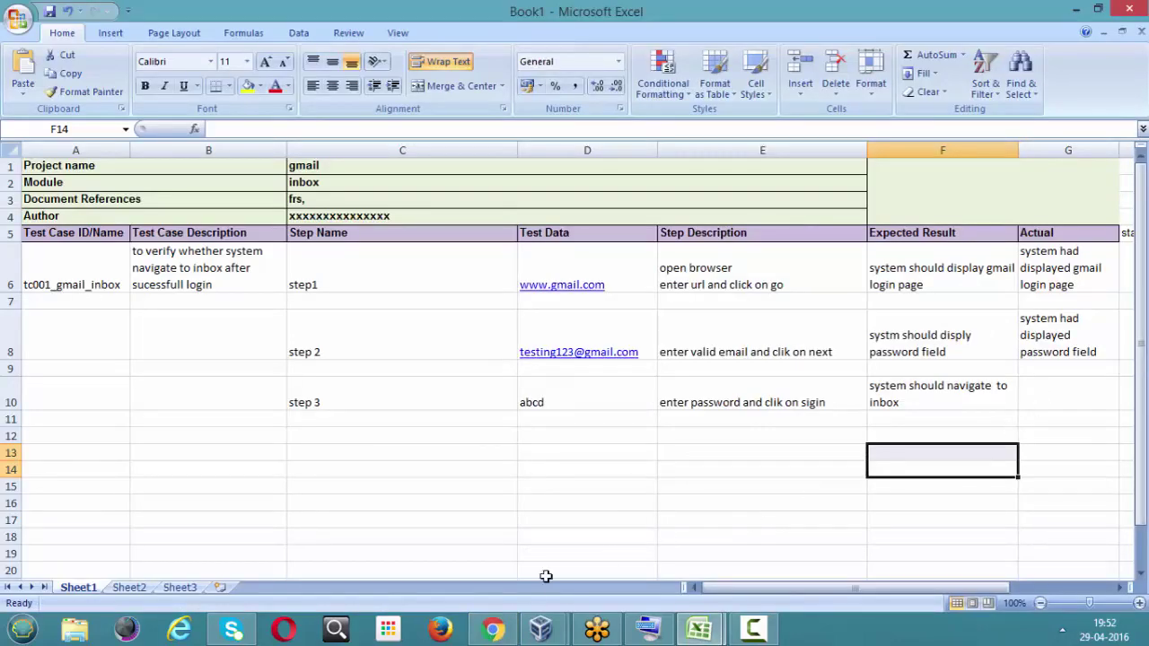
After checking the Gmail inbox, enter 'system had navigated to inbox' in G10
left_click(492, 631)
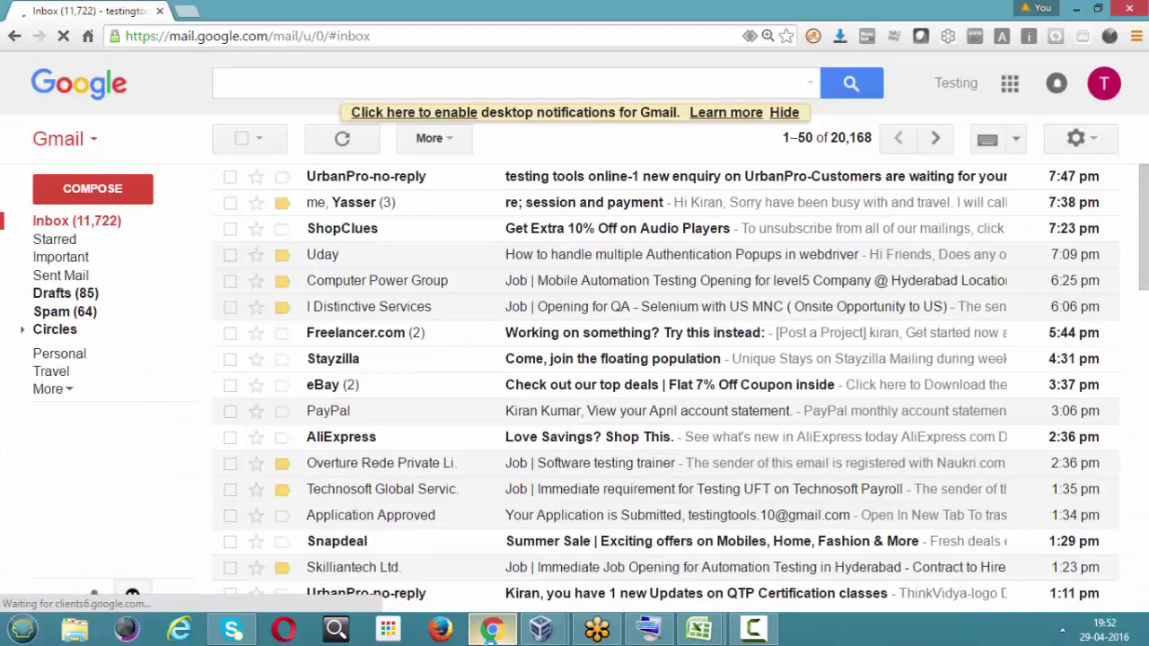
left_click(491, 631)
left_click(1068, 395)
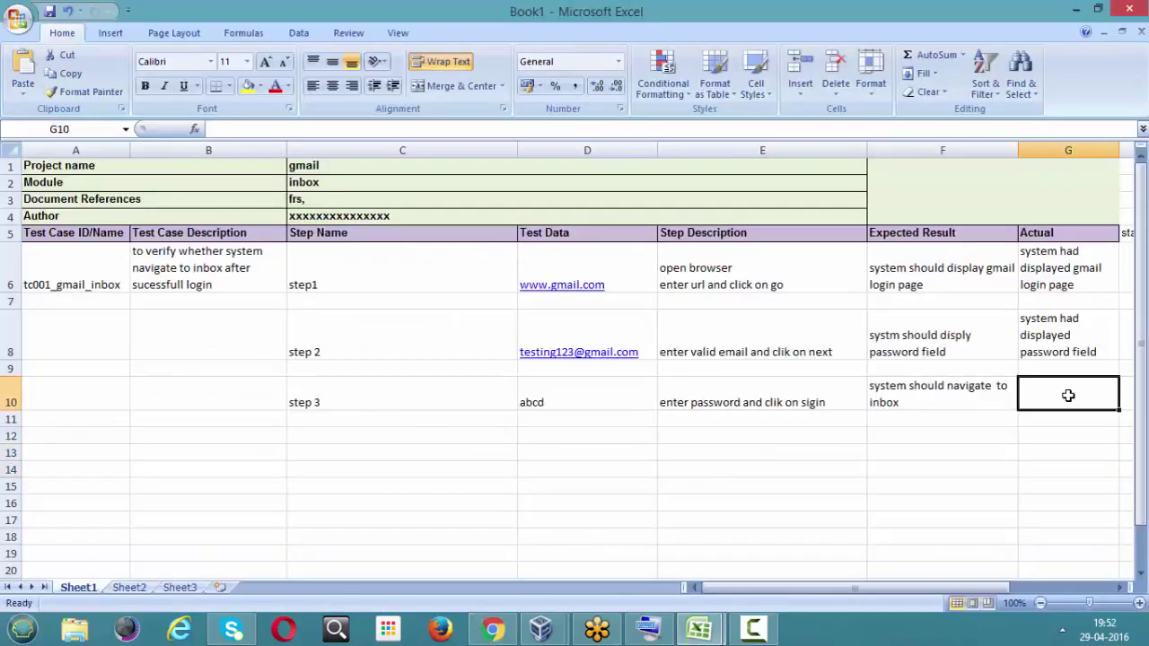
double_click(1068, 395)
type("system ")
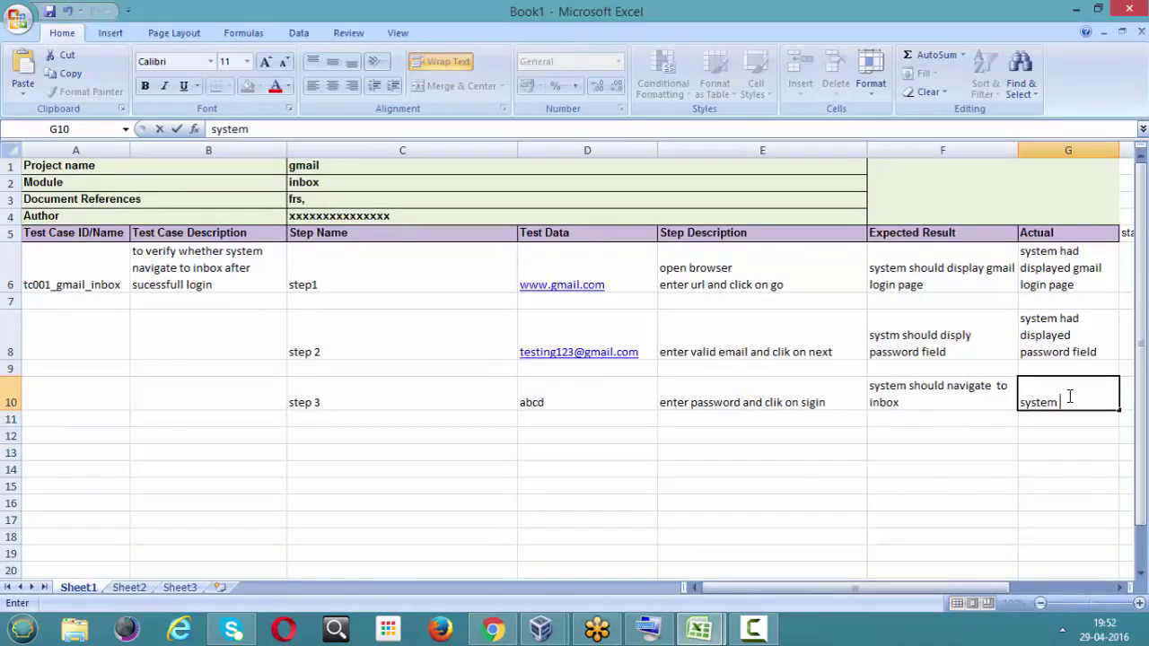
type("had navigated")
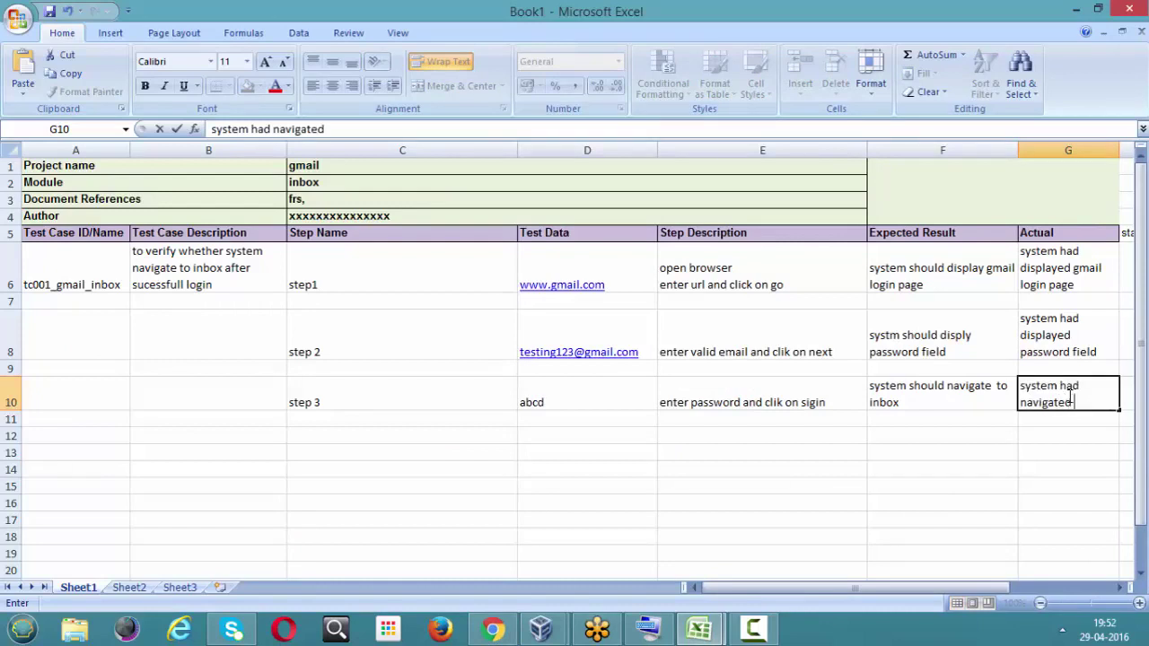
type(" to inbox")
left_click(883, 484)
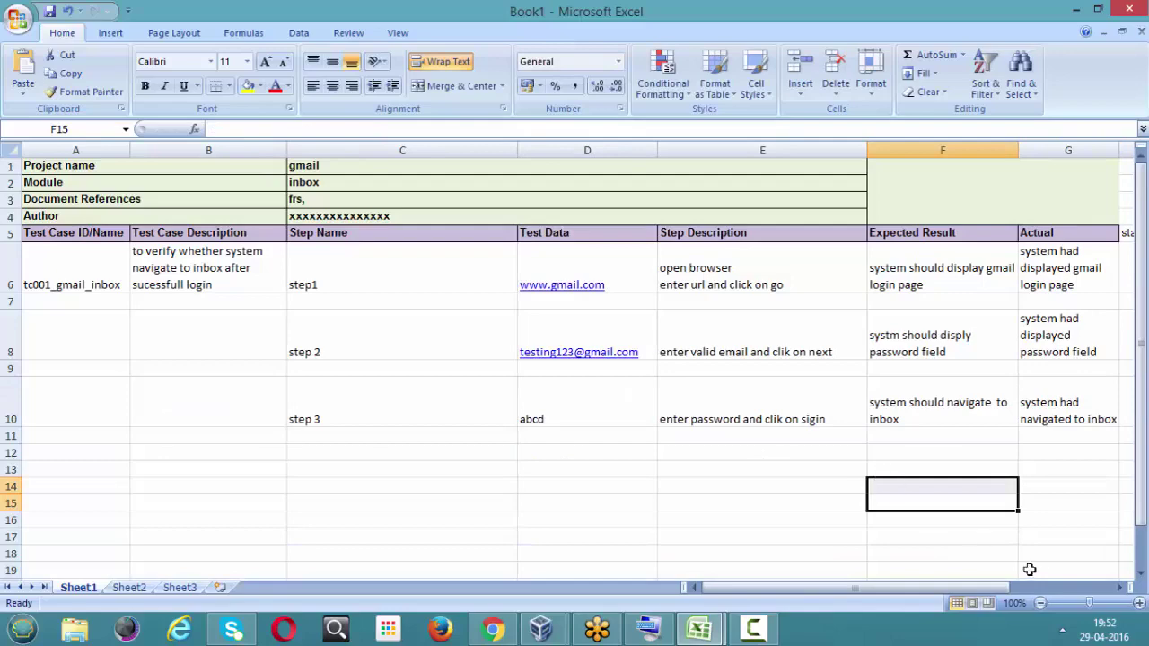
Scroll right to the status column and review step 1's expected and actual results
double_click(1119, 587)
left_click(1119, 588)
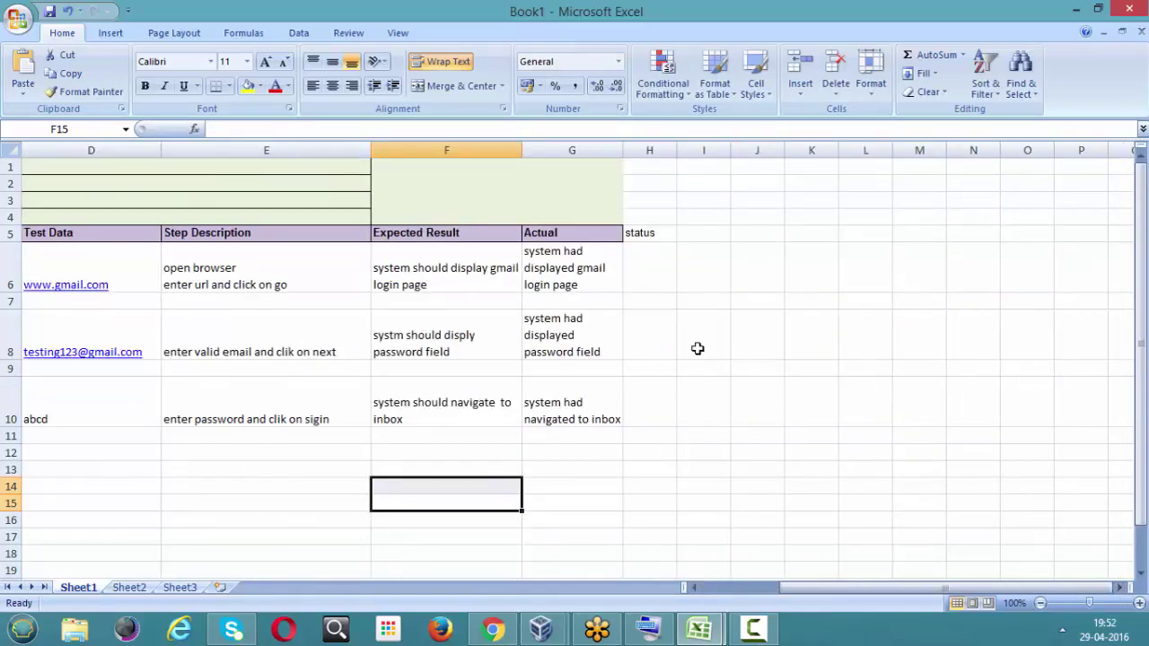
left_click(433, 271)
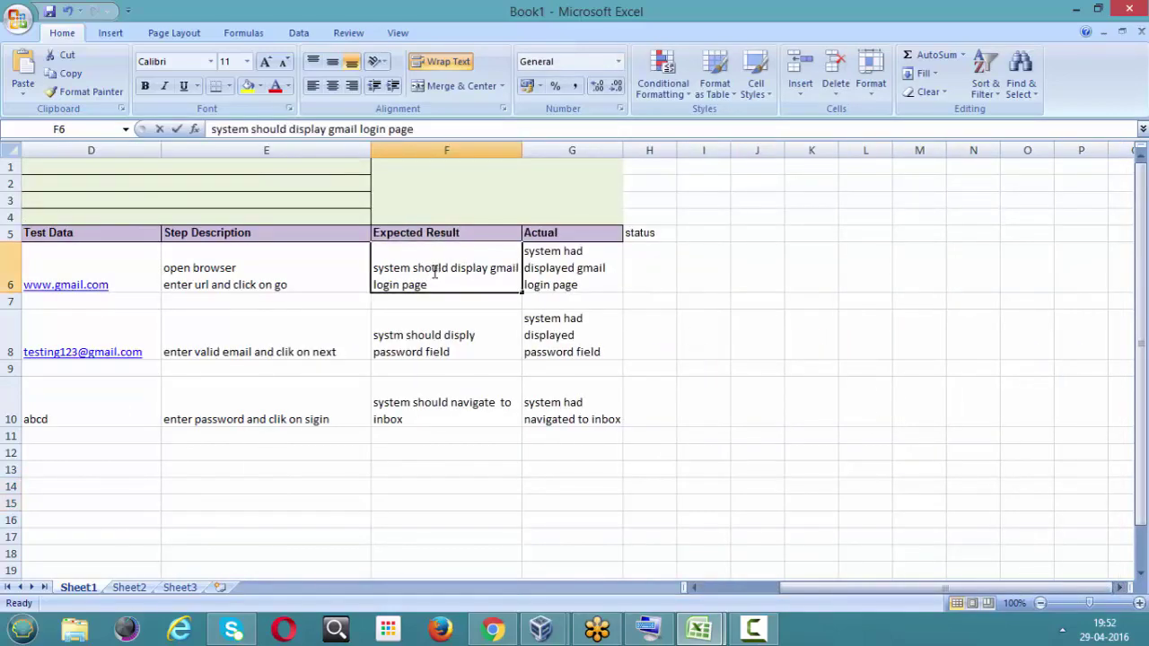
double_click(436, 268)
left_click(559, 266)
double_click(555, 267)
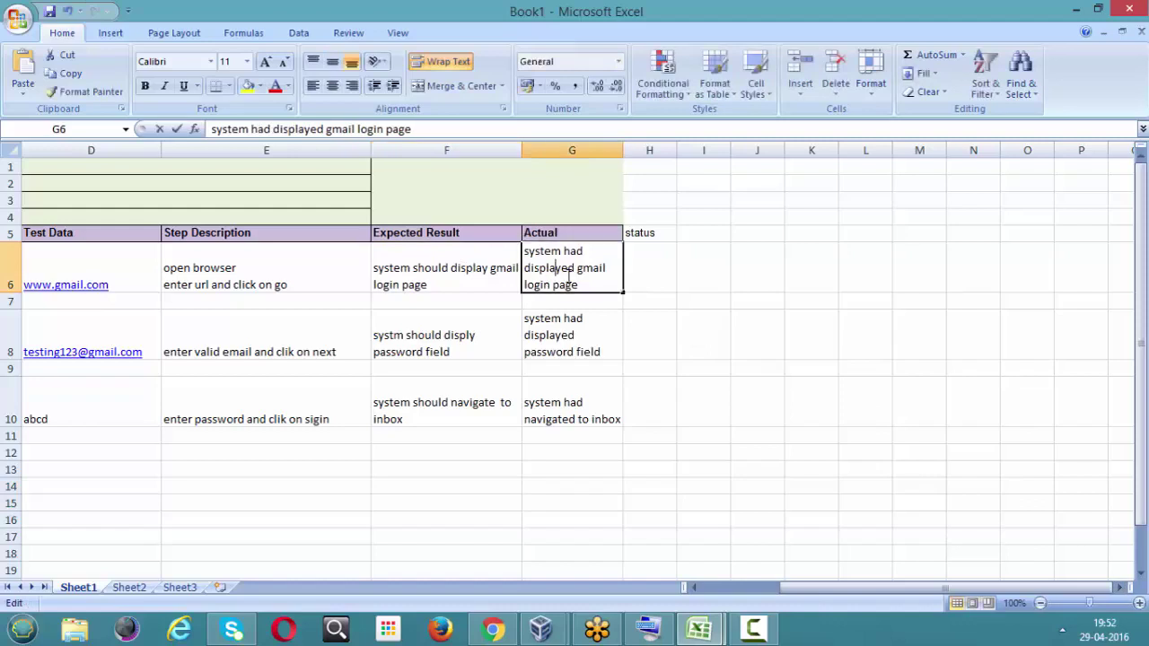
Enter 'pass' as the status in H6, H8 and H10 for steps 1–3
left_click(643, 274)
type("pass")
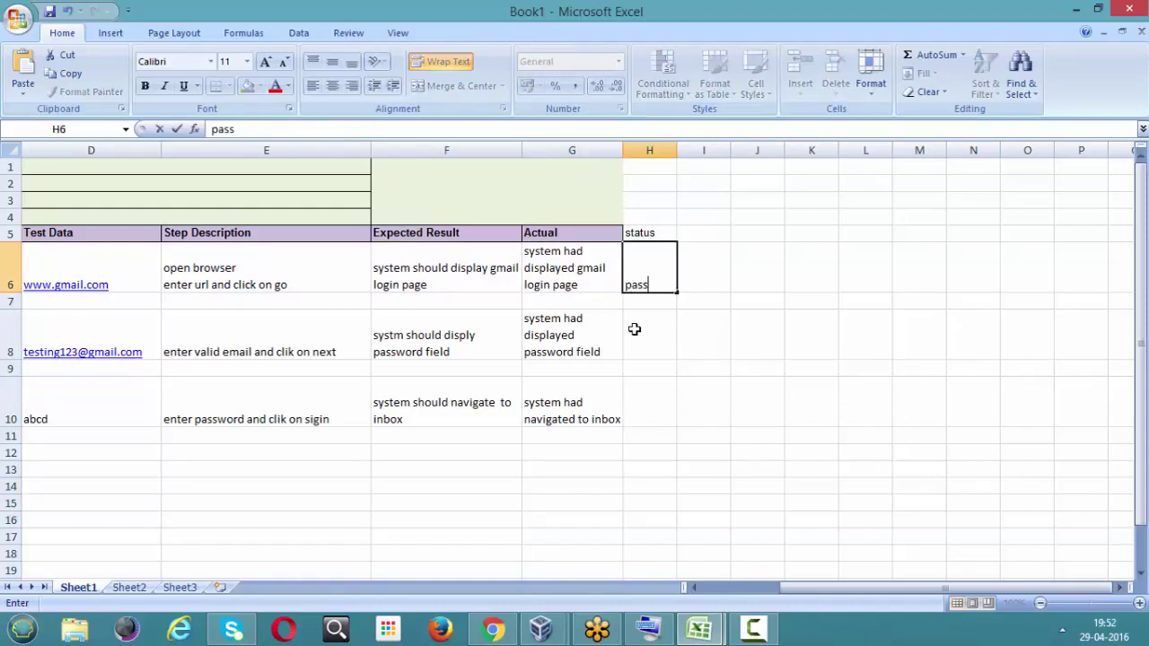
left_click(633, 330)
type("pass")
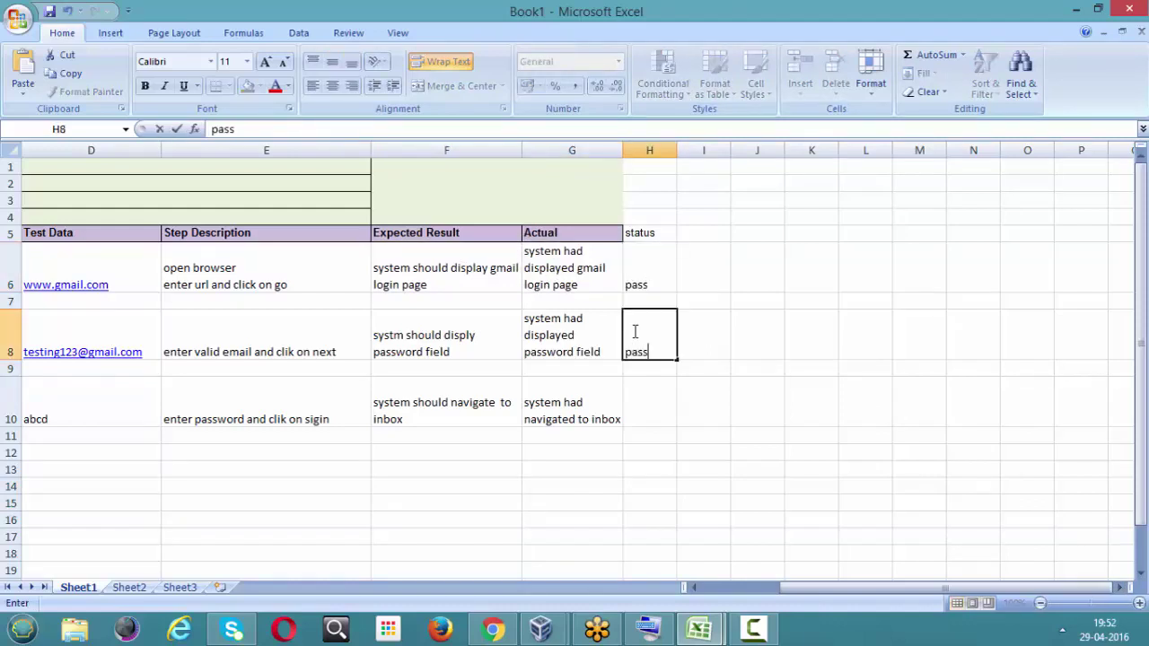
left_click(638, 386)
type("pass")
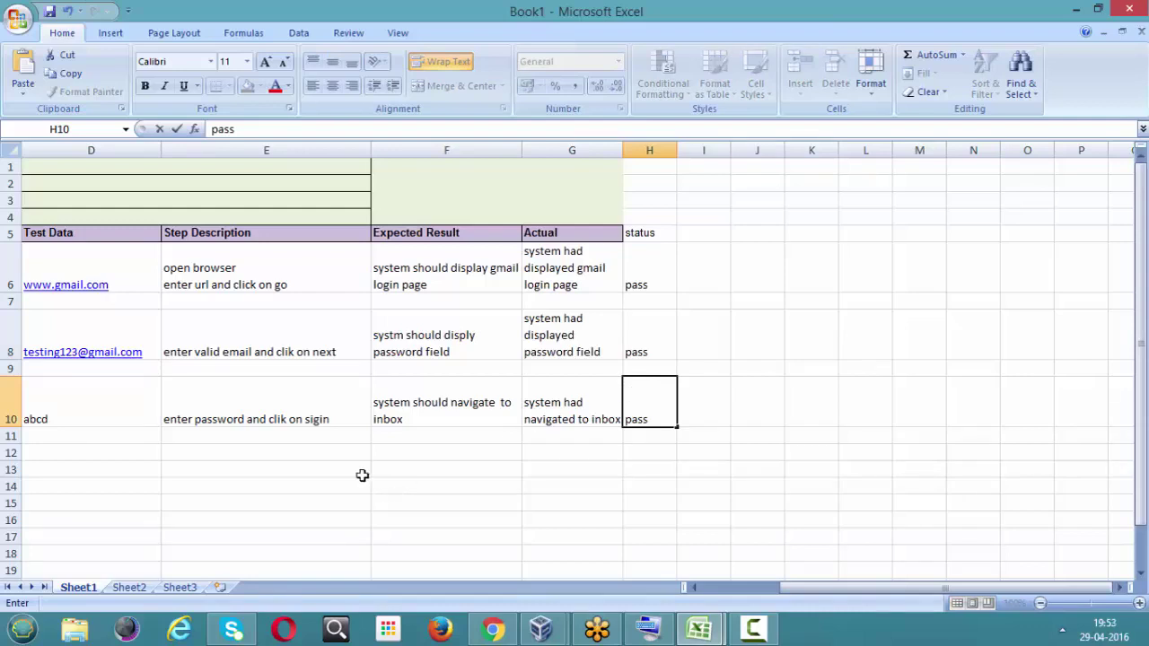
left_click(269, 482)
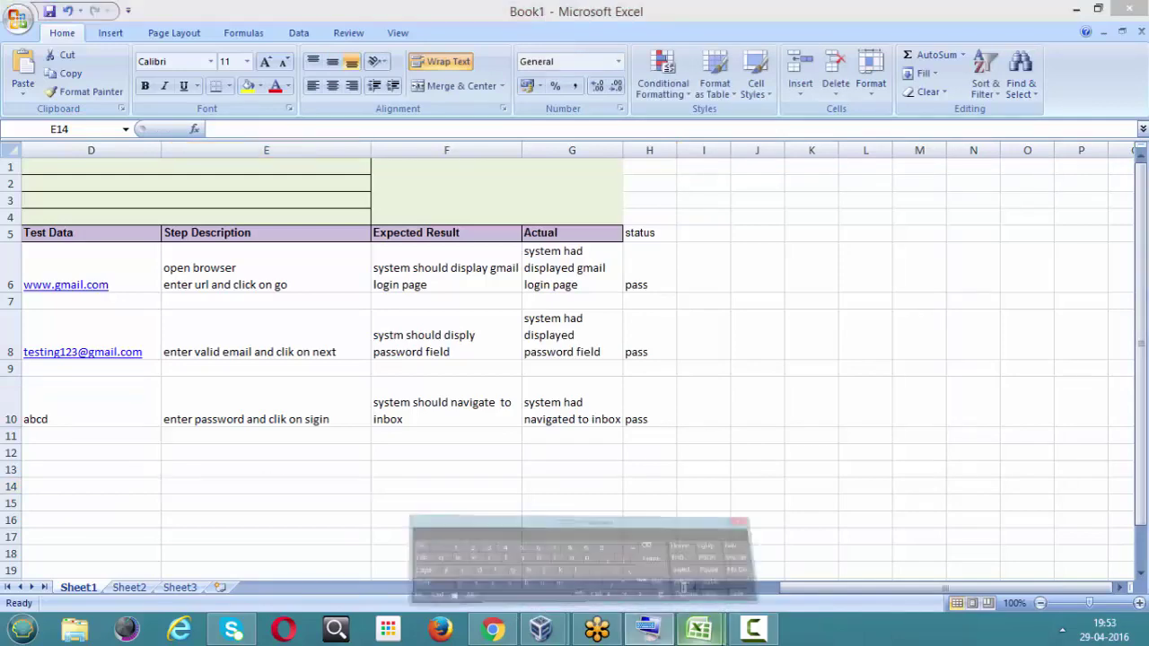
left_click(653, 631)
left_click(786, 427)
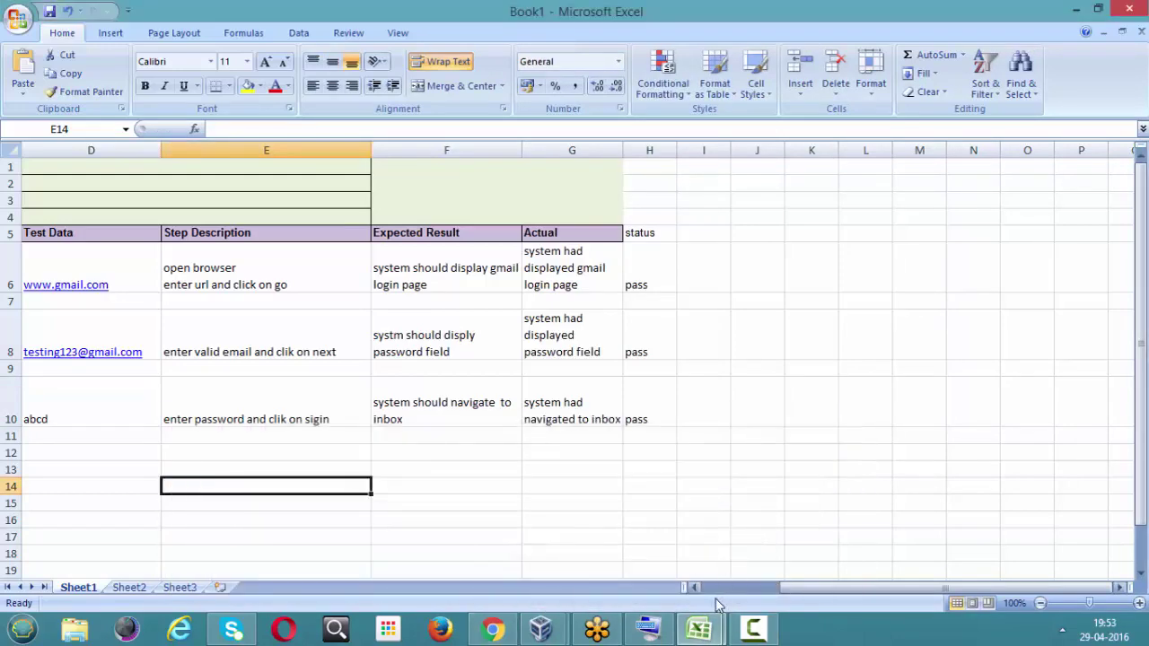
left_click(715, 591)
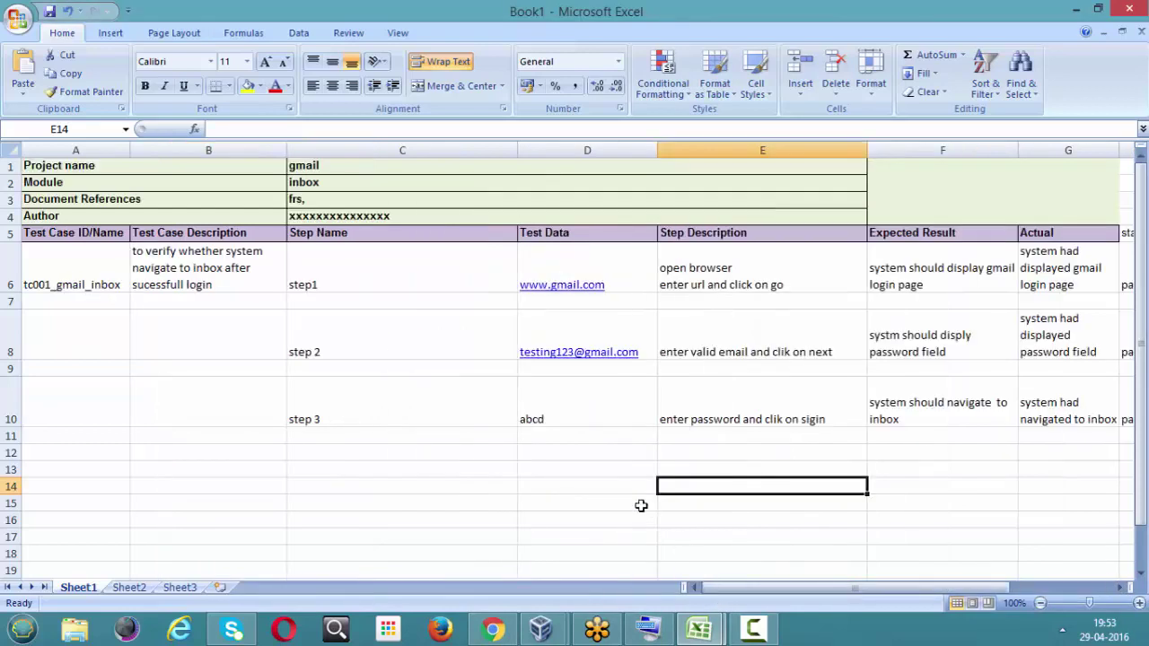
left_click_drag(45, 266, 890, 436)
left_click(804, 525)
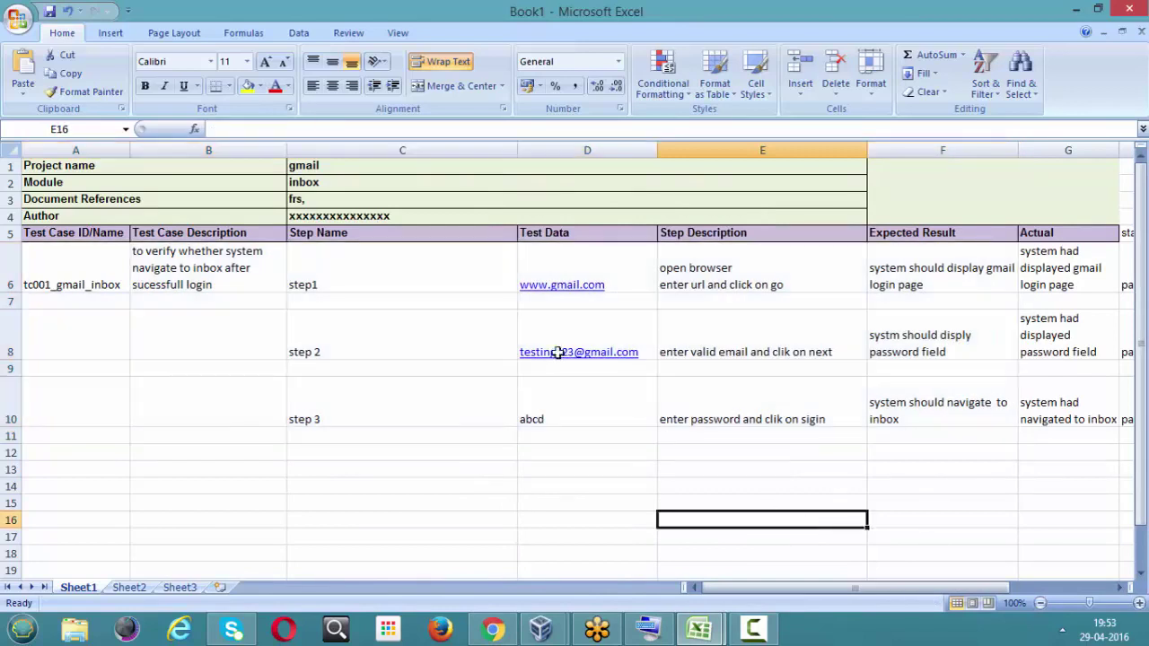
left_click_drag(315, 261, 359, 477)
left_click(347, 267)
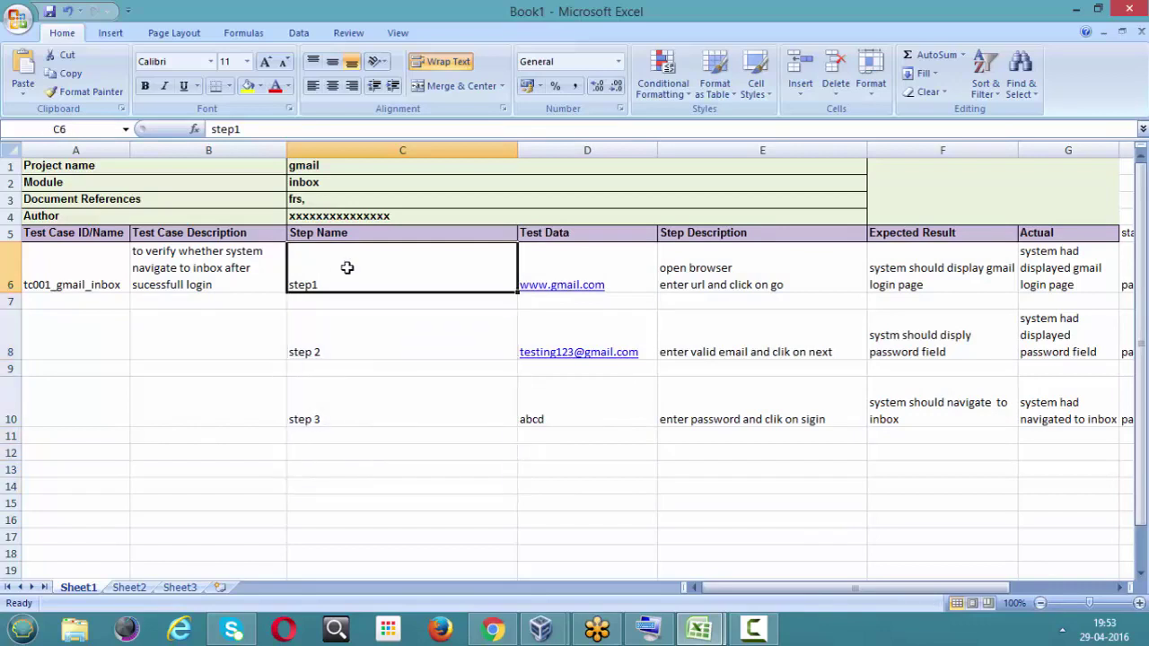
left_click(687, 267)
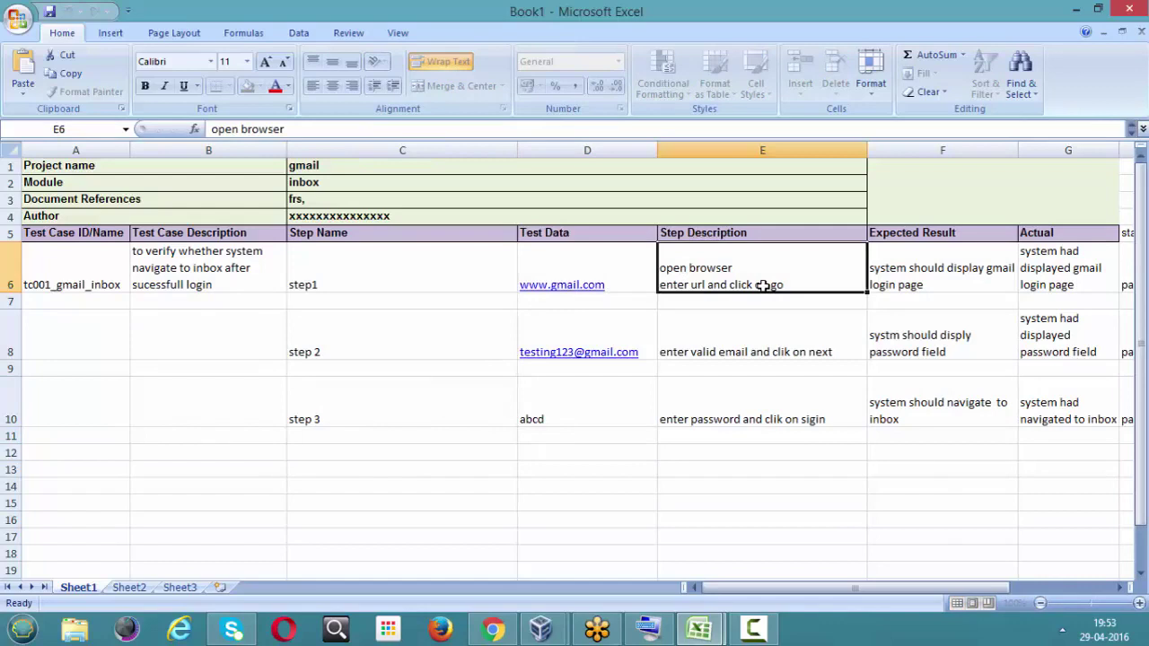
left_click_drag(762, 286, 766, 473)
left_click(764, 514)
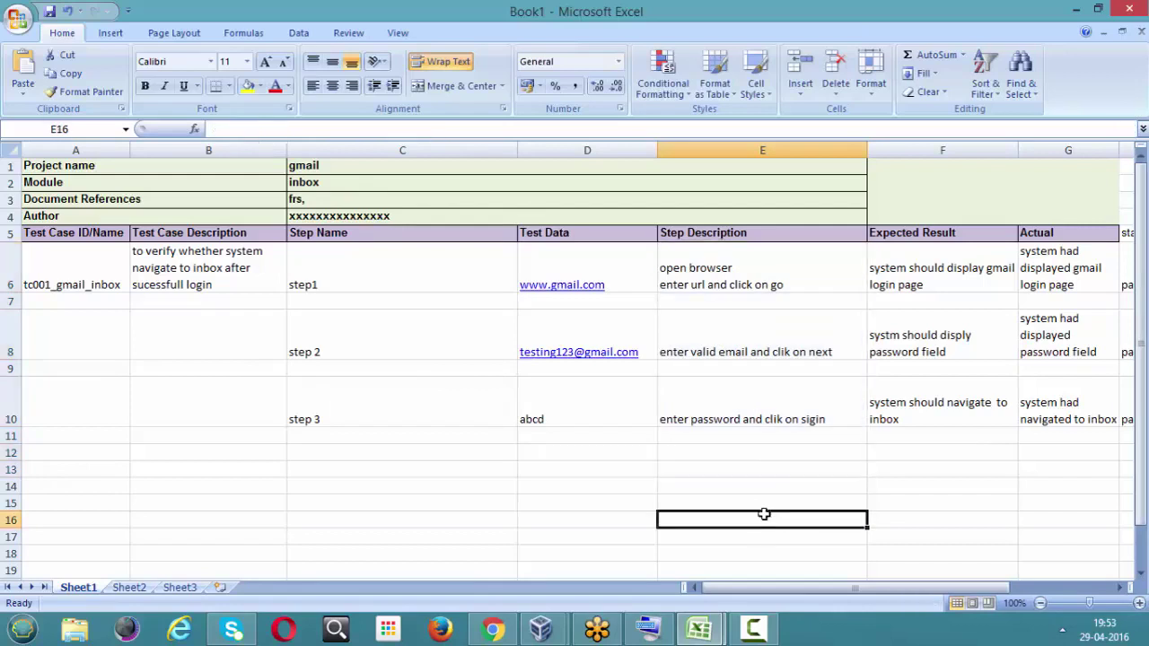
left_click_drag(718, 264, 743, 513)
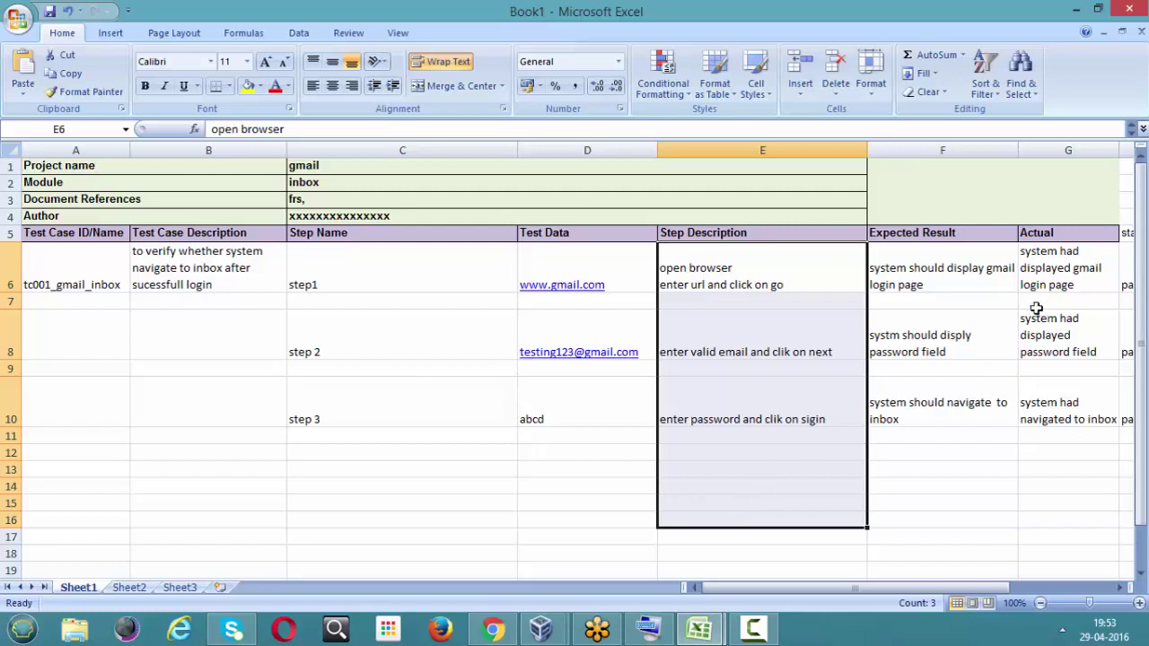
left_click_drag(1046, 254, 1064, 419)
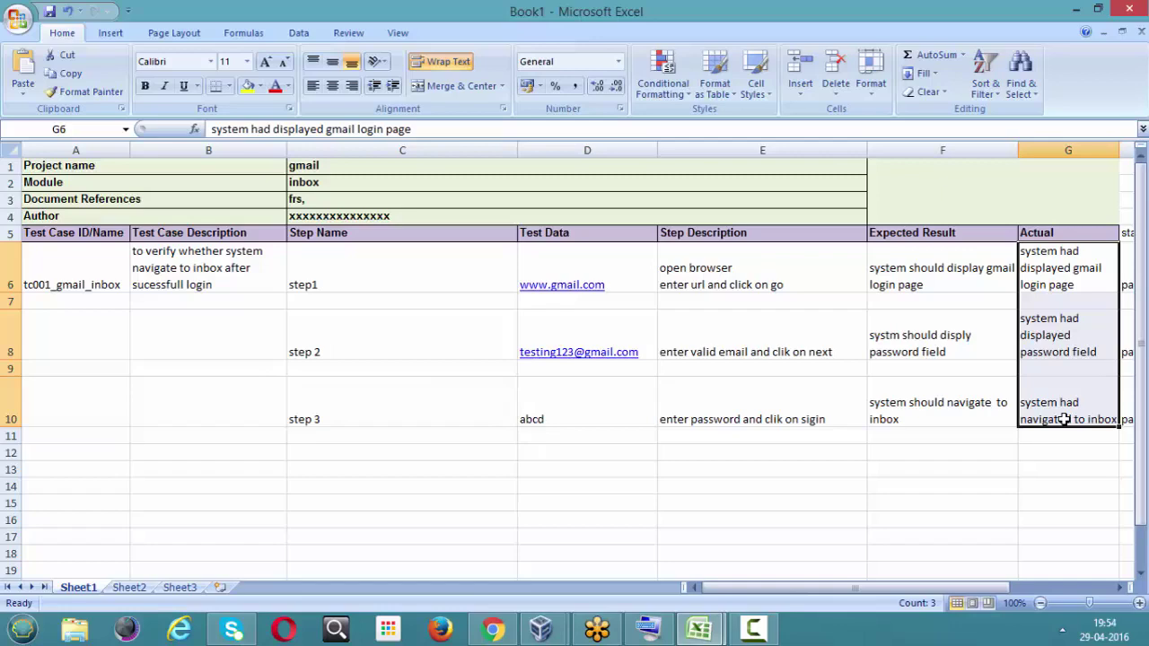
left_click(1120, 587)
left_click(1119, 587)
left_click(987, 487)
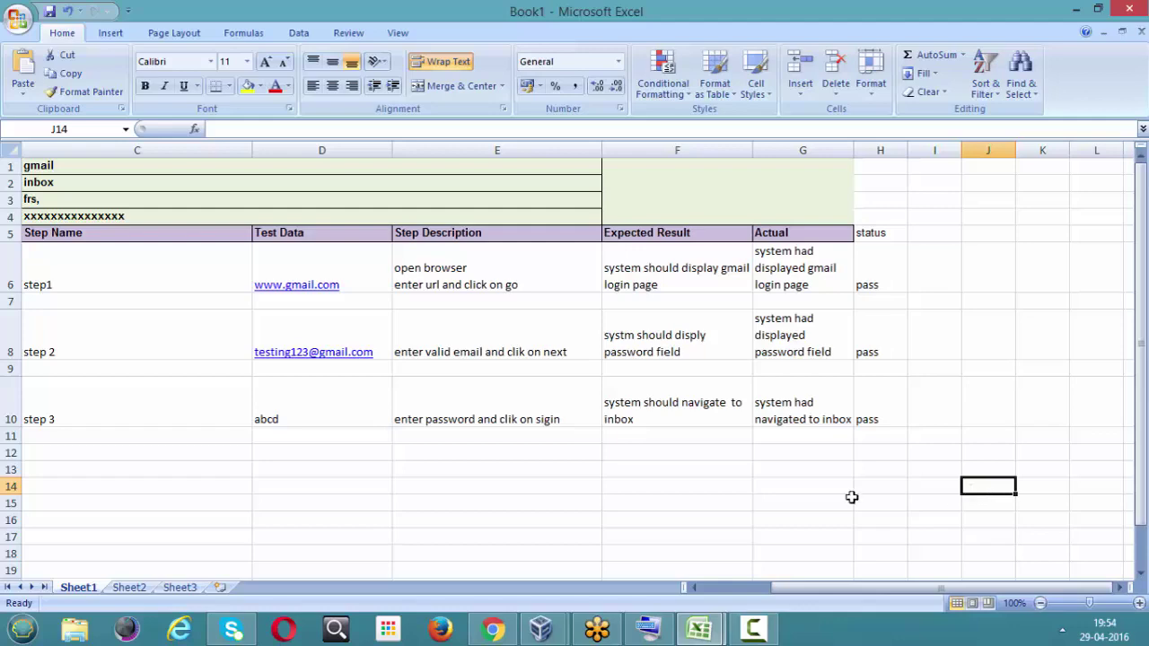
left_click(695, 588)
left_click(694, 588)
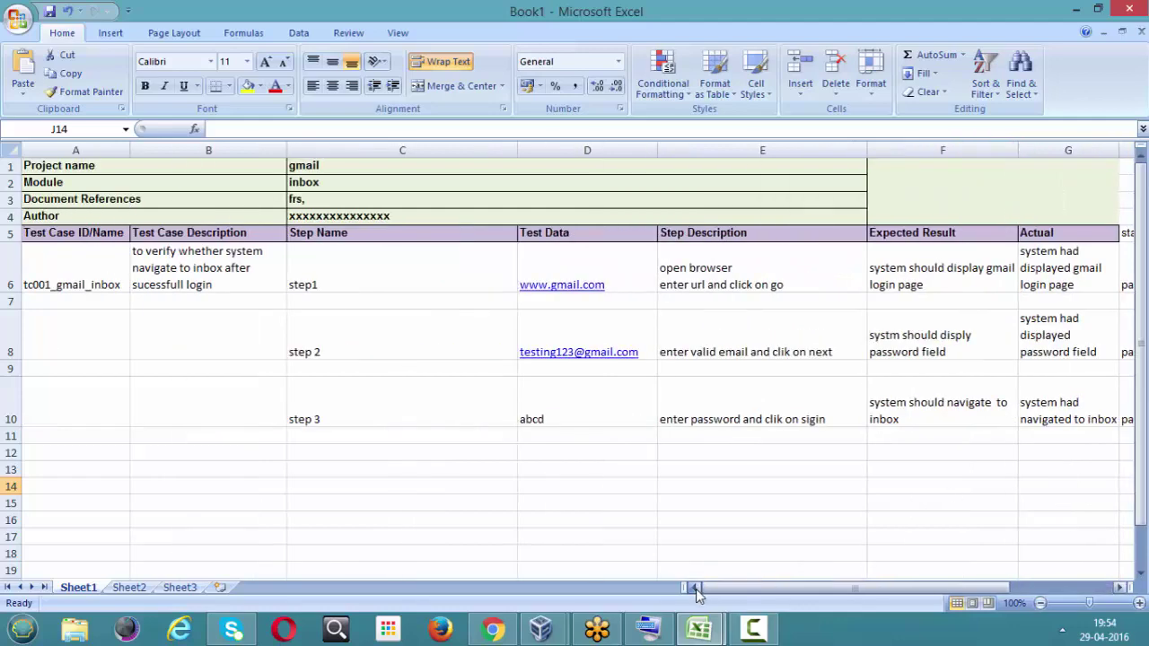